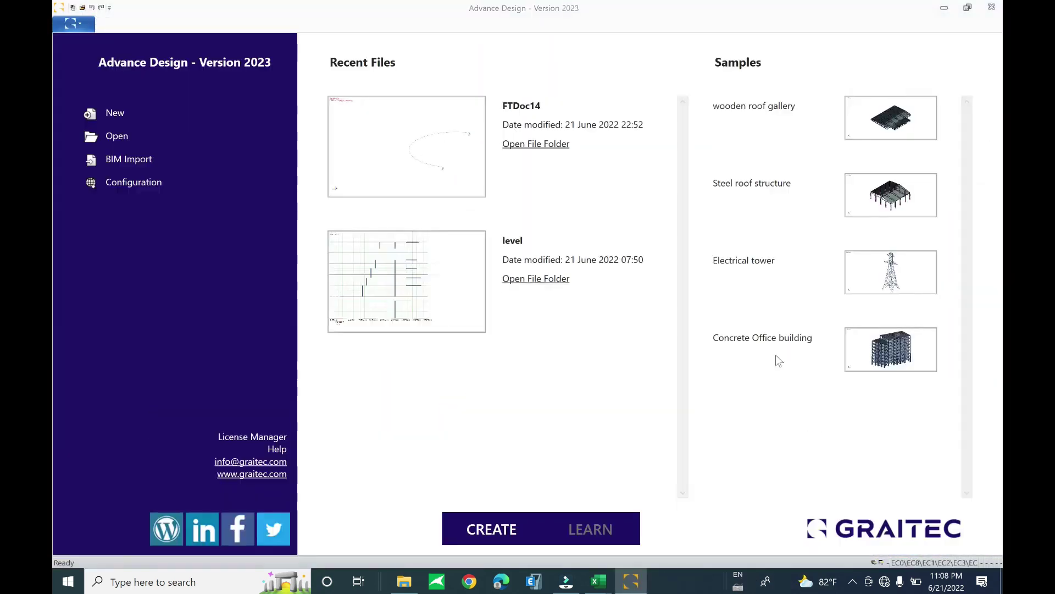
Configure the localization to France, with English (UK) as both the program and reports language
left_click(555, 320)
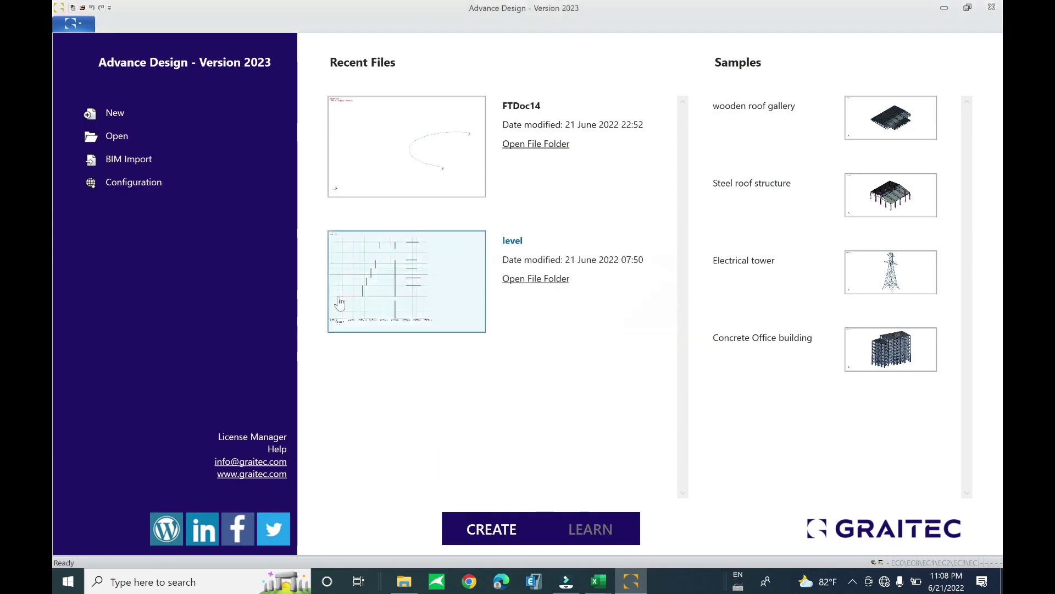
left_click(132, 186)
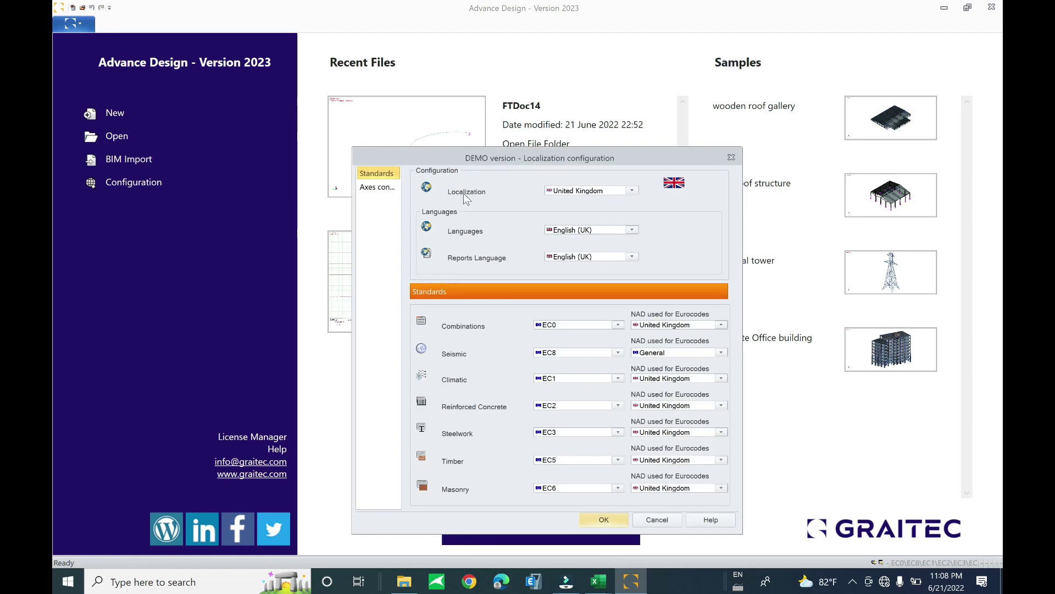
left_click(597, 190)
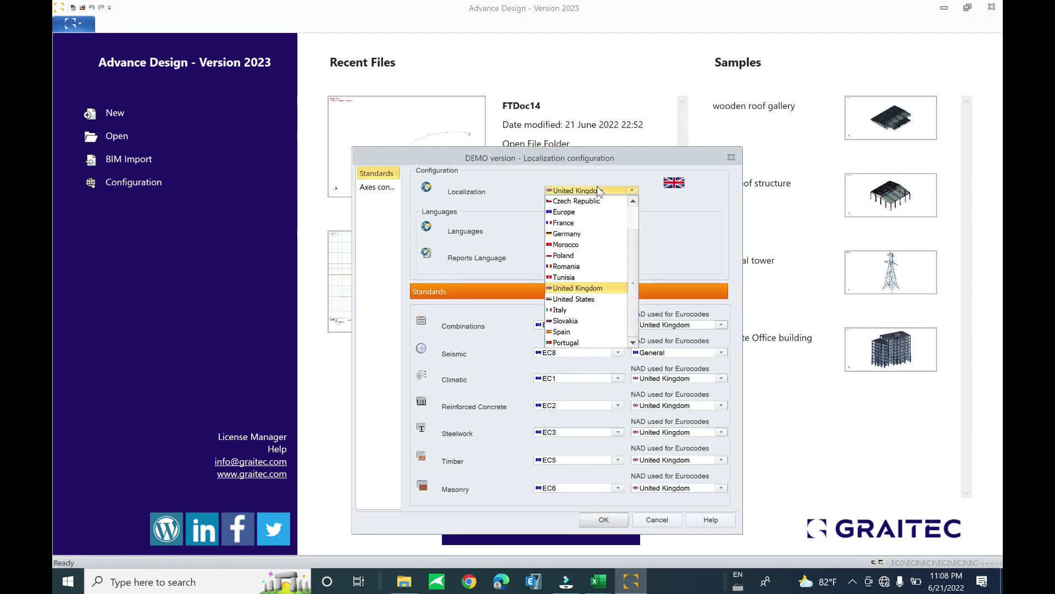
left_click(578, 223)
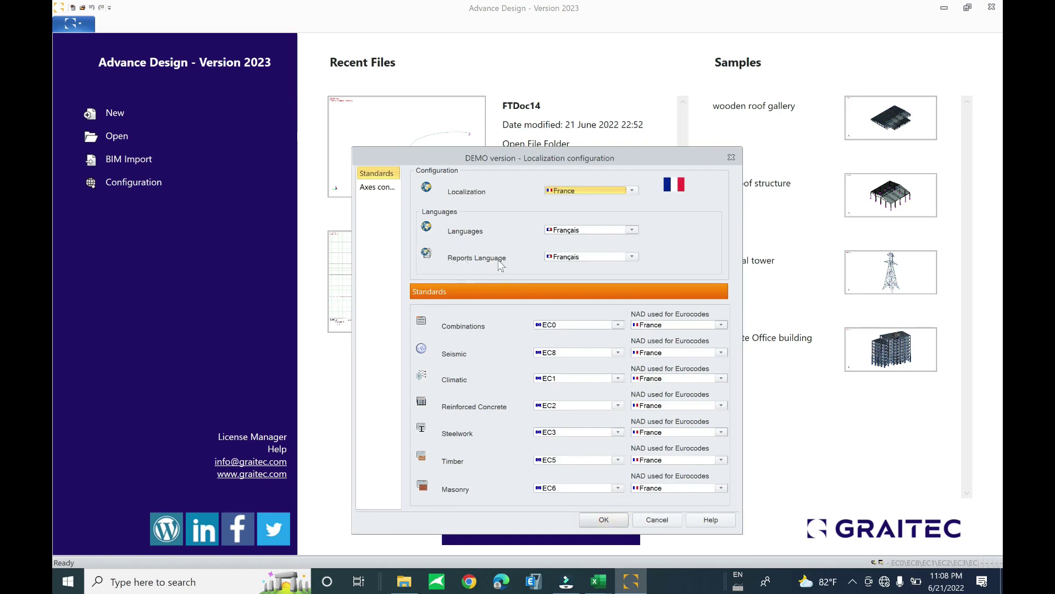
left_click(599, 259)
left_click(598, 259)
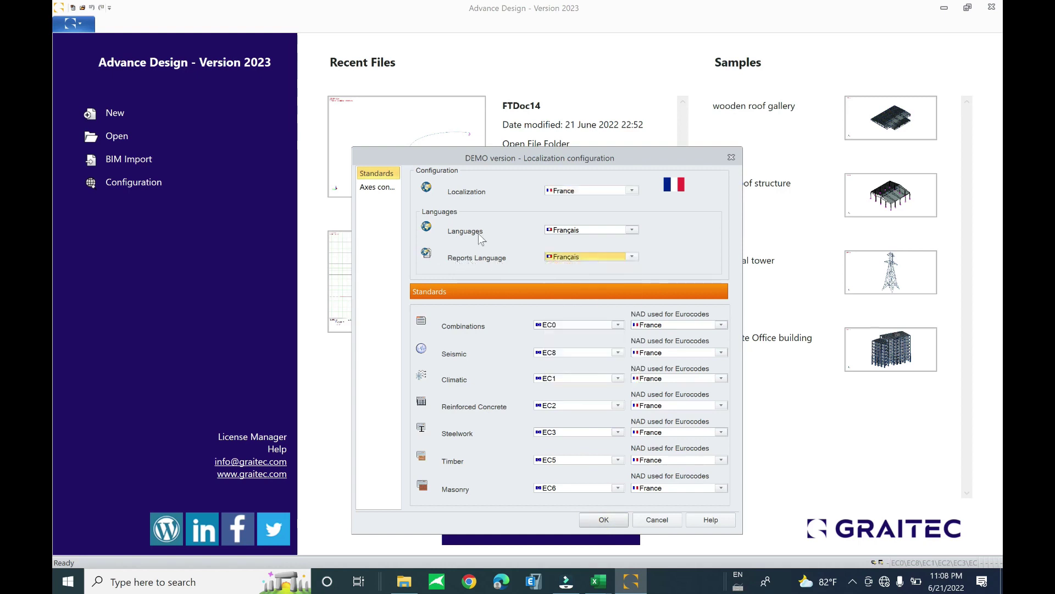
left_click(565, 229)
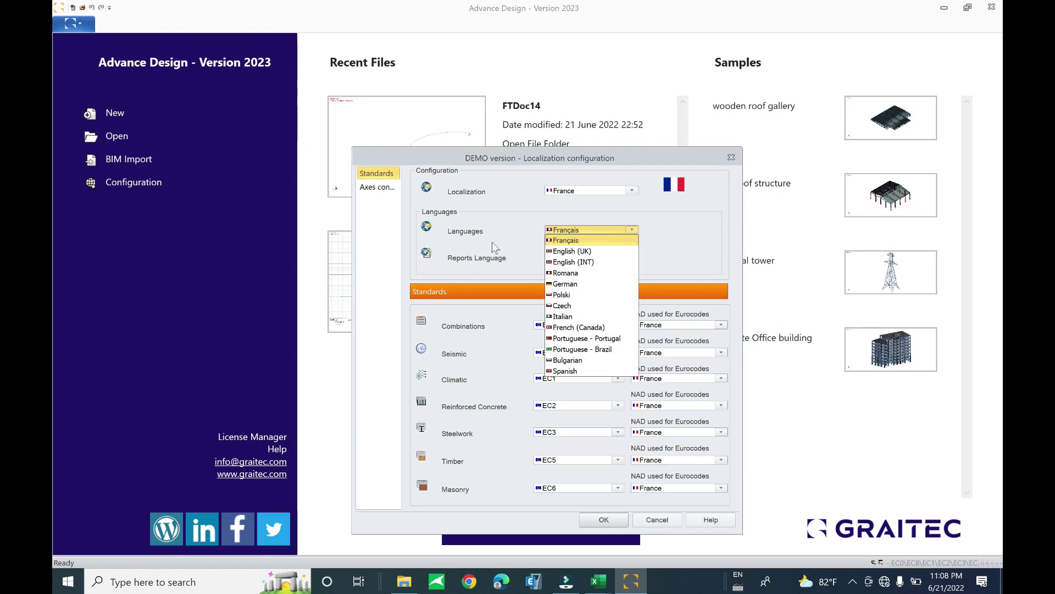
left_click(574, 251)
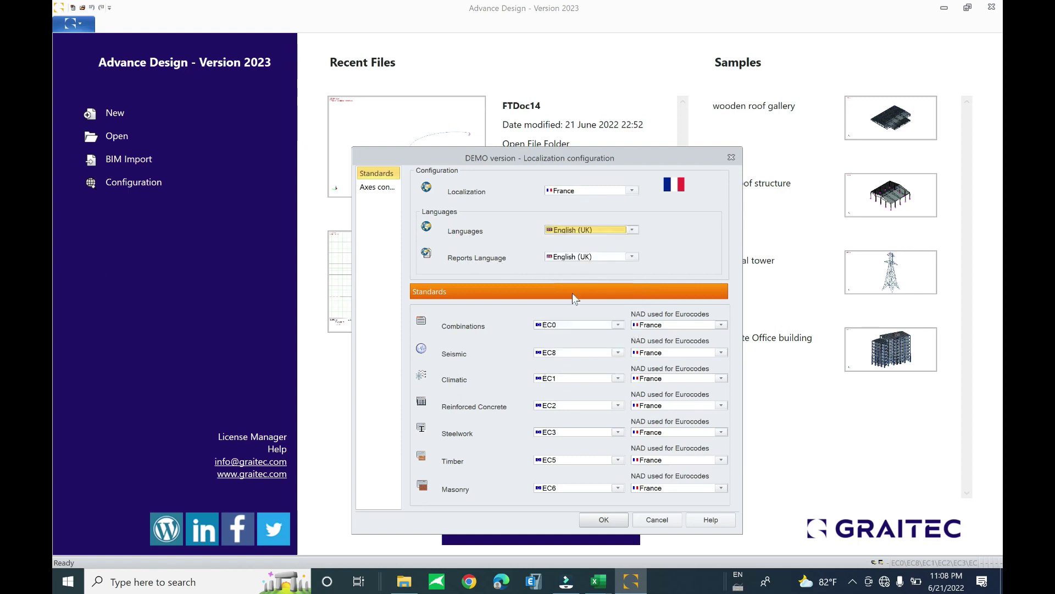
left_click(603, 519)
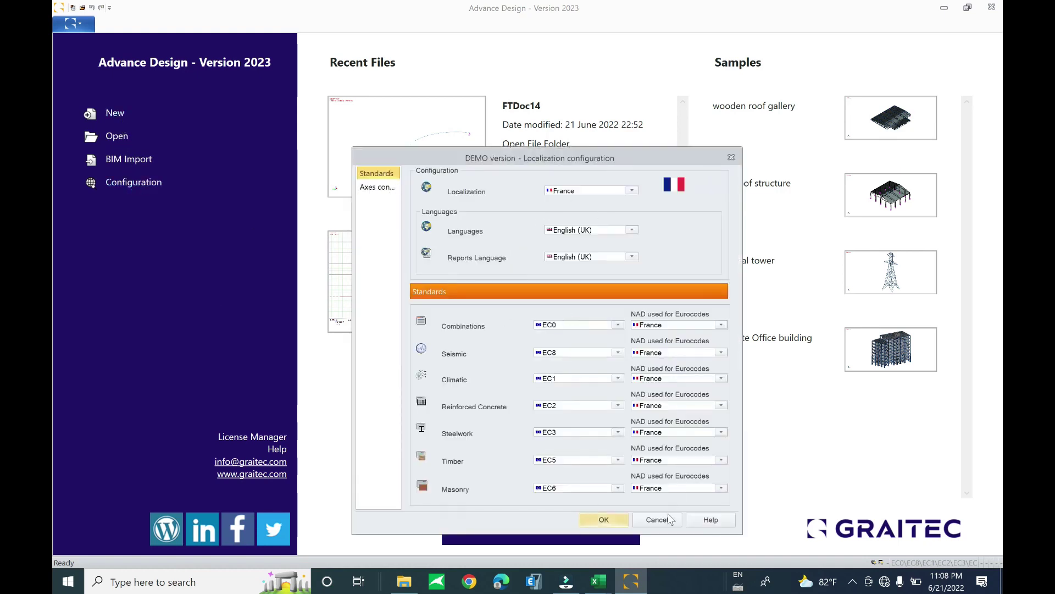
left_click(611, 519)
Create a new project named "design curve beam in GAD2023", accepting the default 3D bending rigid structure workspace
left_click(110, 113)
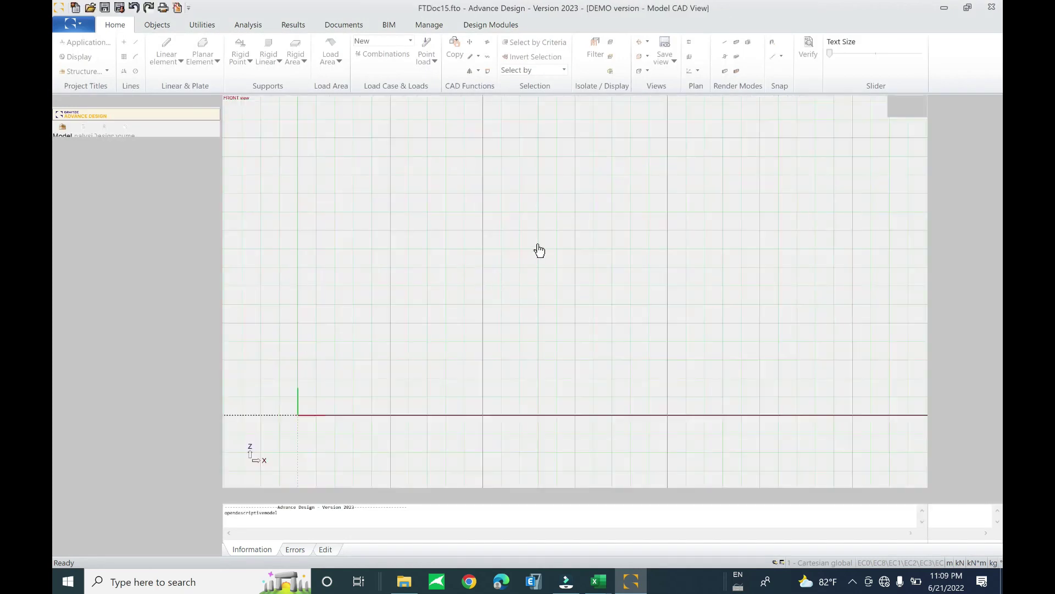
left_click(443, 210)
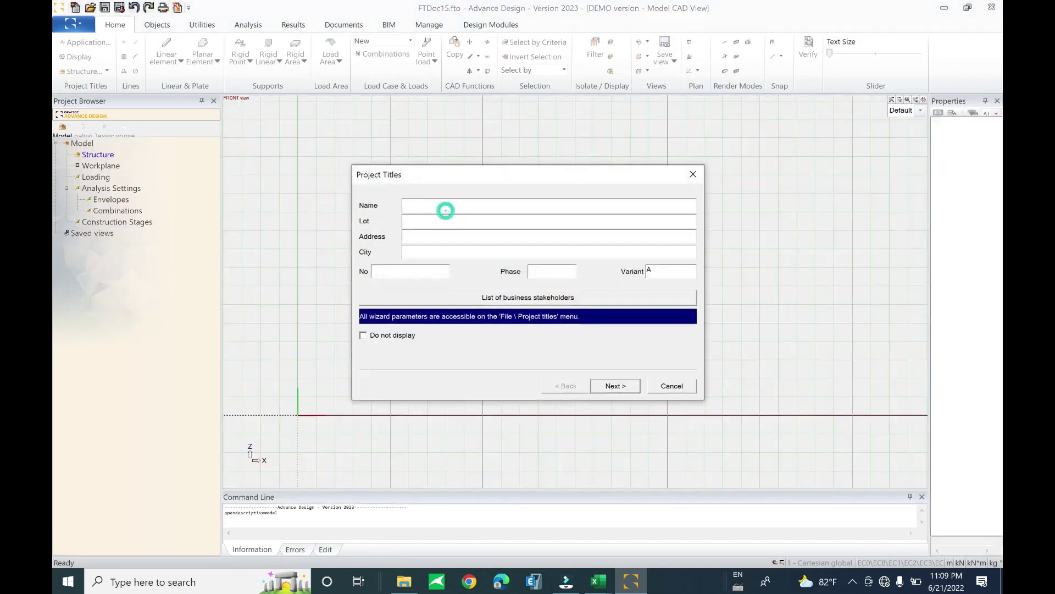
left_click(443, 209)
key("BackSpace")
key("BackSpace")
key("BackSpace")
key("BackSpace")
key("BackSpace")
key("BackSpace")
key("BackSpace")
key("BackSpace")
key("BackSpace")
key("BackSpace")
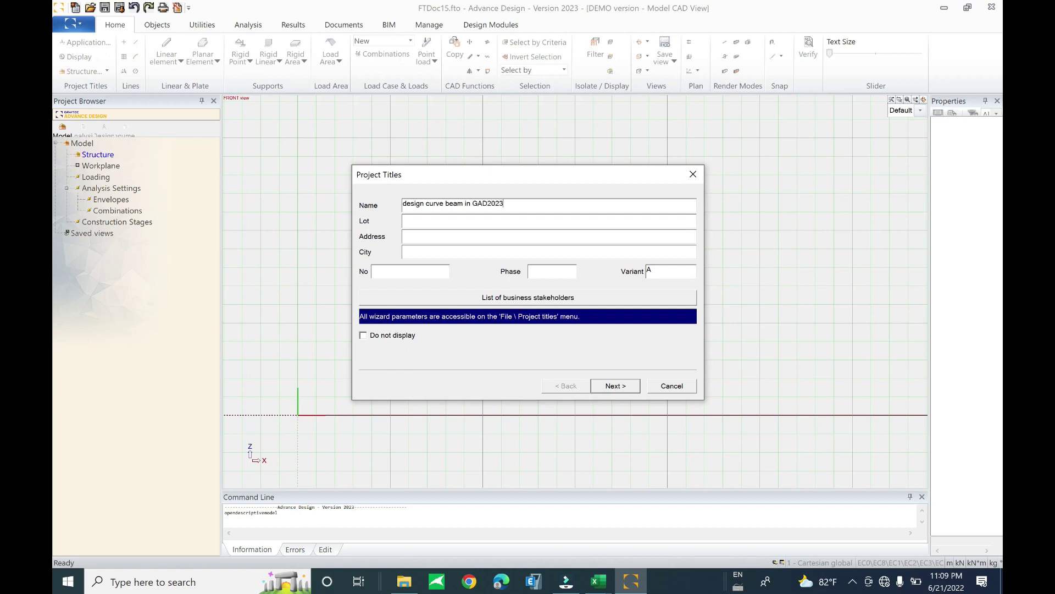
left_click(615, 386)
left_click(627, 386)
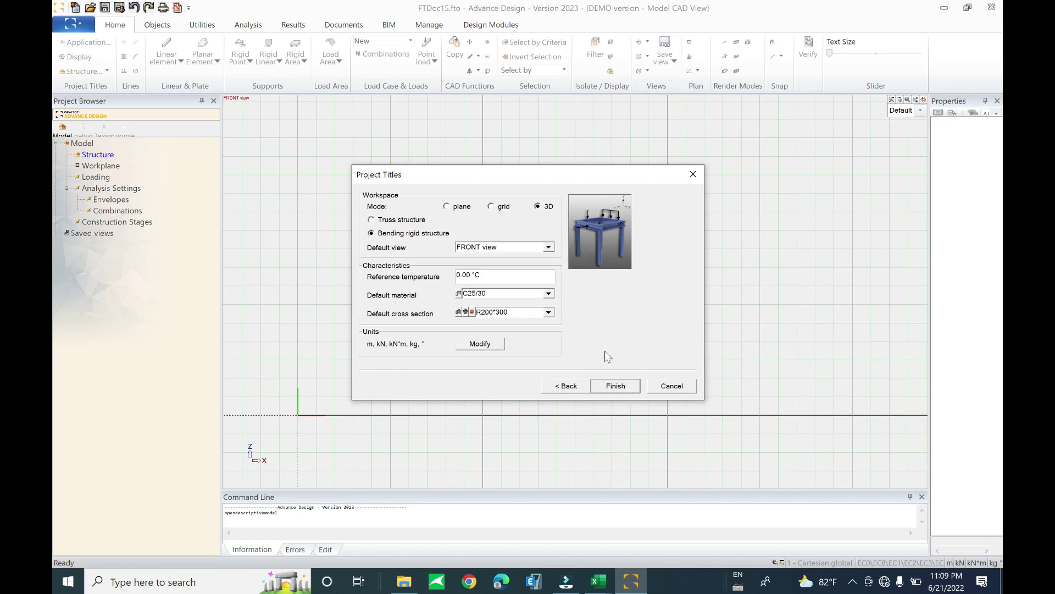
left_click(627, 331)
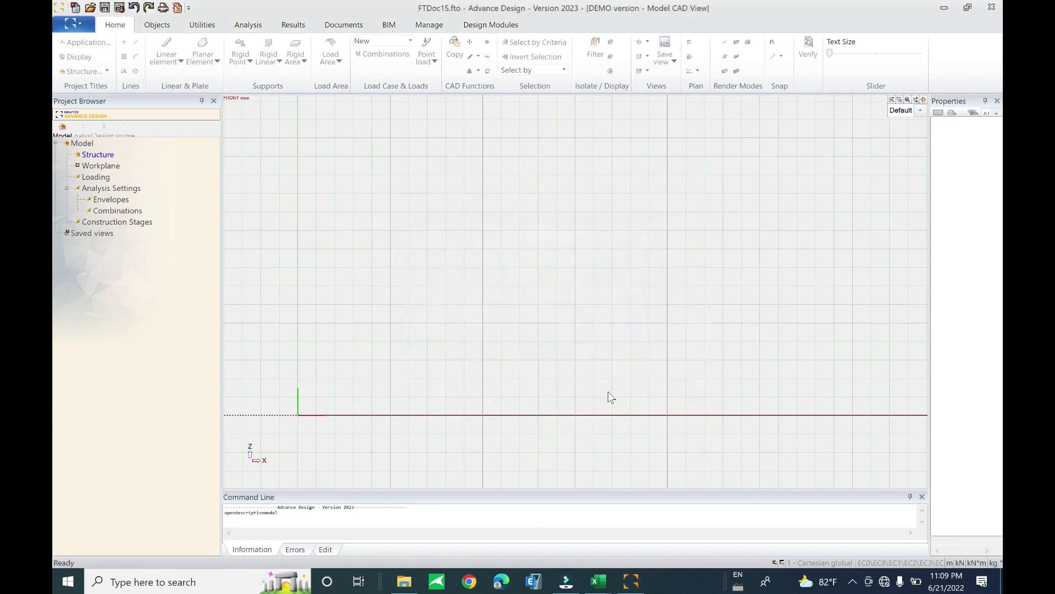
Draw a semicircular three-point arc in the front view, from the origin to the 10 m point on the X axis
middle_click_drag(249, 171, 253, 167)
mouse_move(383, 200)
middle_mouse_down()
mouse_move(424, 188)
mouse_move(451, 205)
middle_mouse_up()
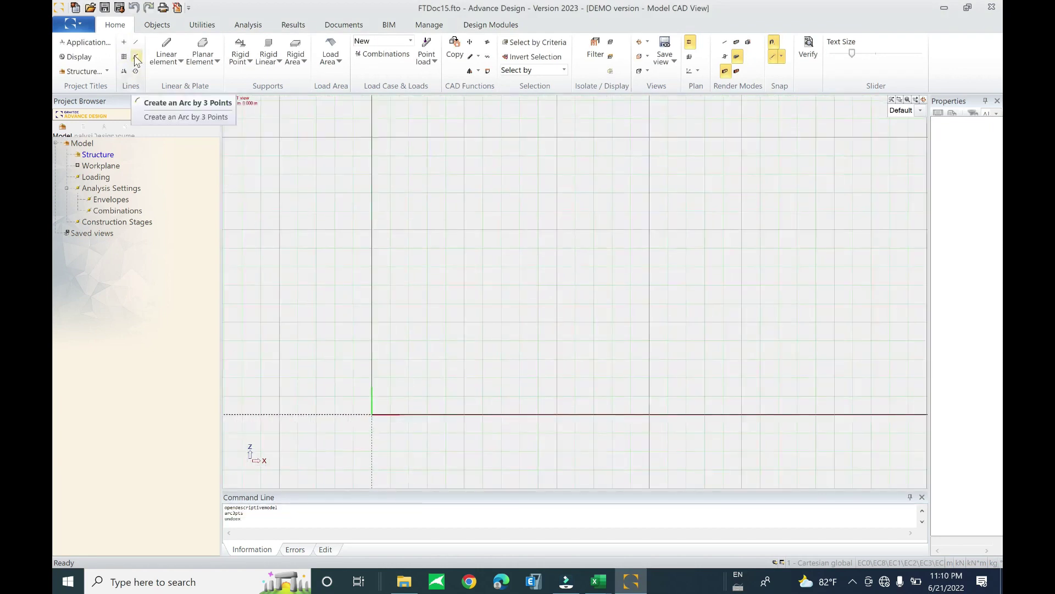
left_click(136, 56)
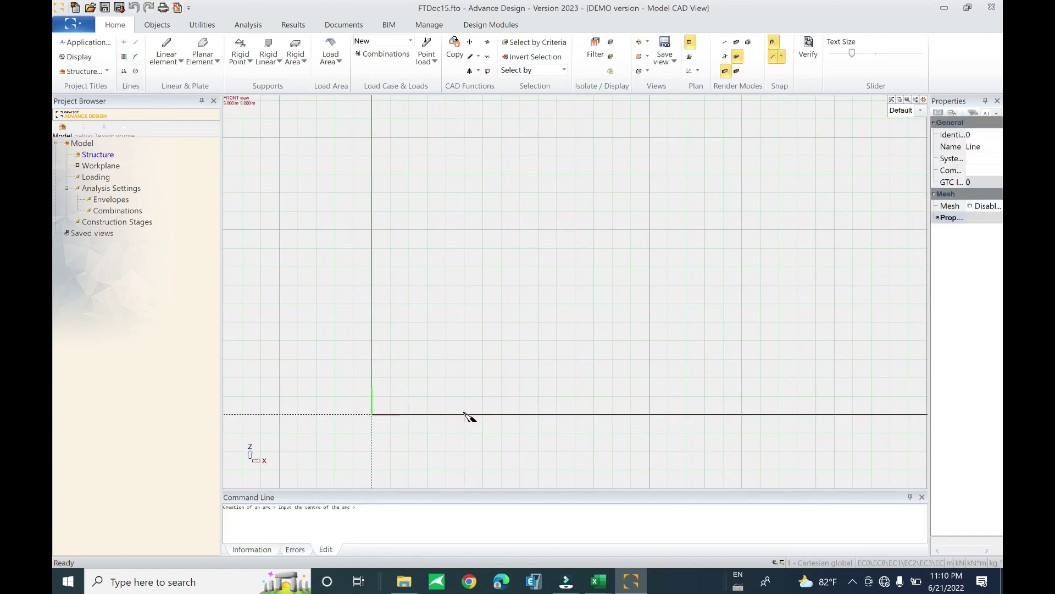
left_click(373, 414)
left_click(559, 415)
left_click(558, 415)
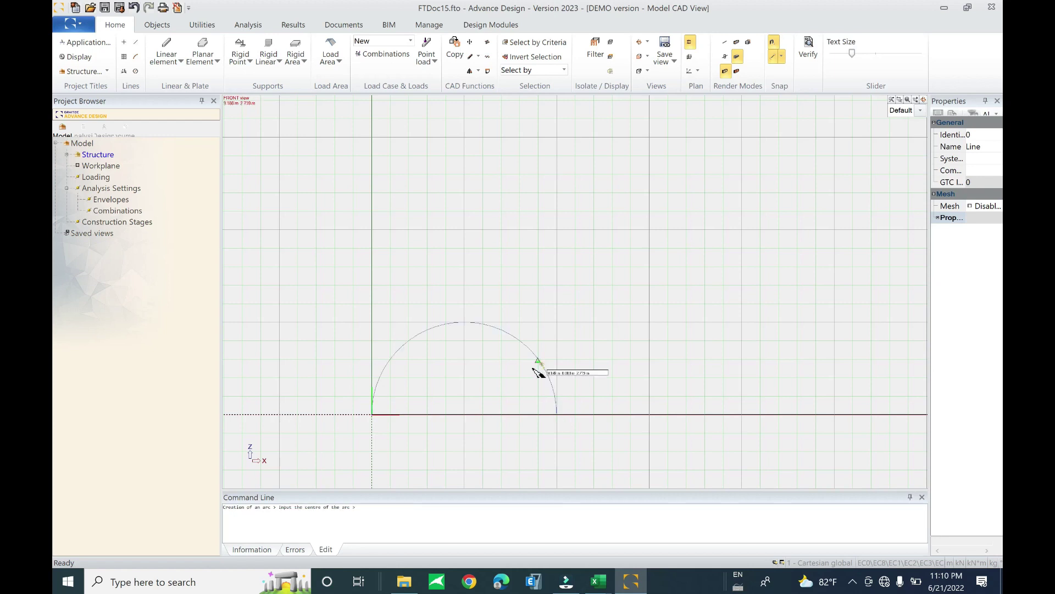
key("Escape")
Convert the arc line into linear elements and delete the help line
left_click_drag(610, 270, 347, 452)
left_click(206, 27)
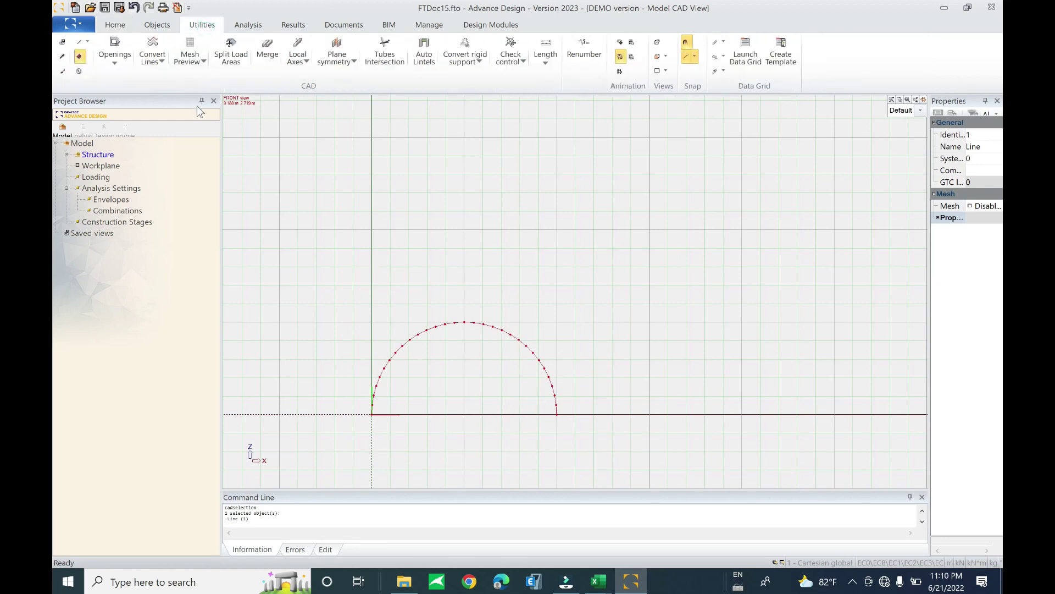
left_click(159, 62)
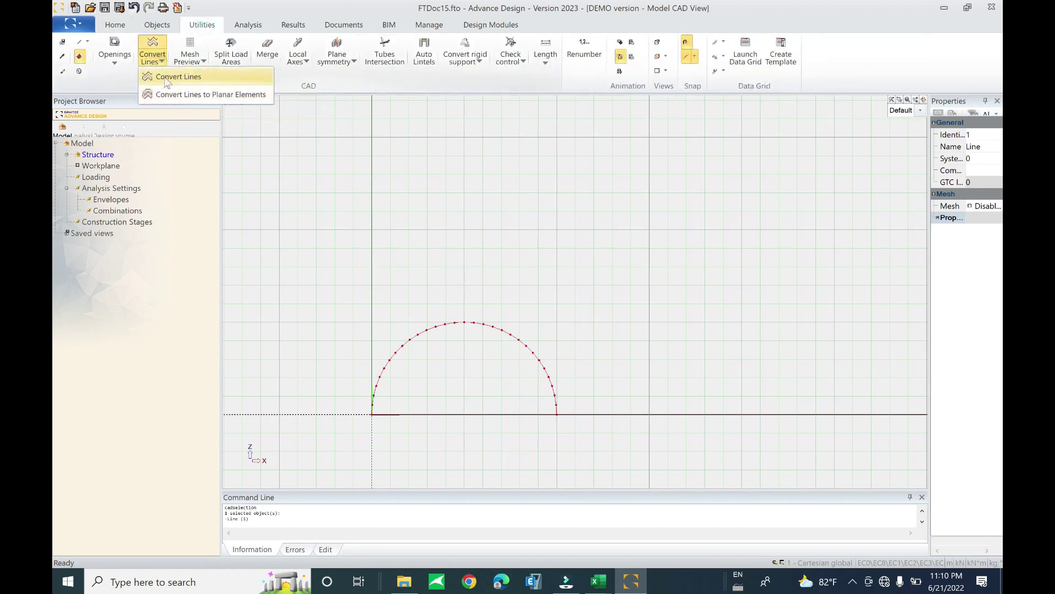
left_click(176, 77)
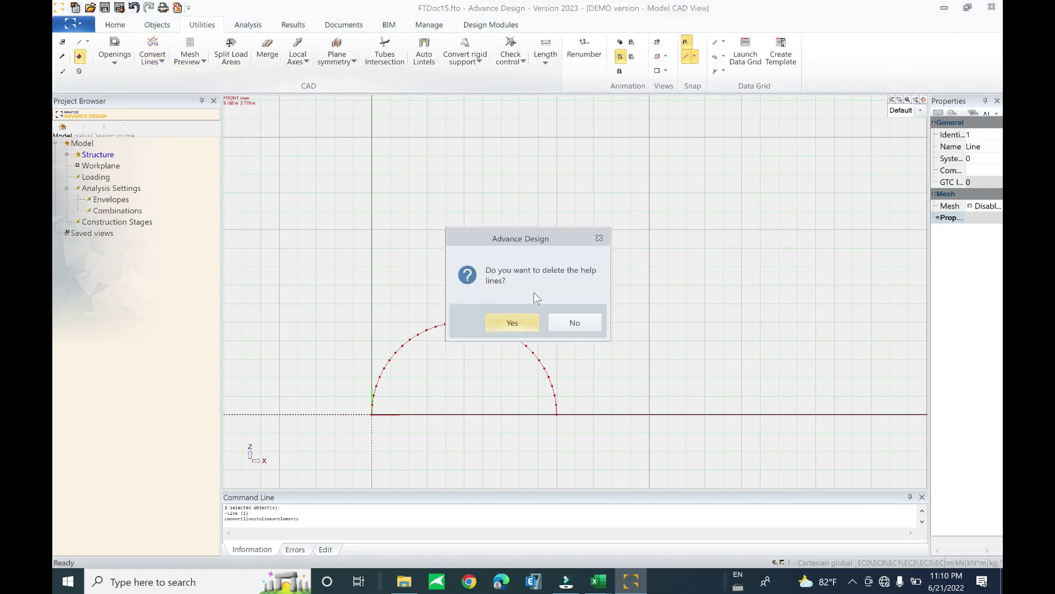
left_click(511, 323)
Select all the arch elements and set up a Move with rotation about the X axis through origin 0, 0, 0
middle_click_drag(407, 438, 530, 351)
scroll(529, 351, "down", 3)
middle_click_drag(377, 365, 413, 387)
middle_click_drag(495, 365, 518, 347)
scroll(597, 393, "up", 3)
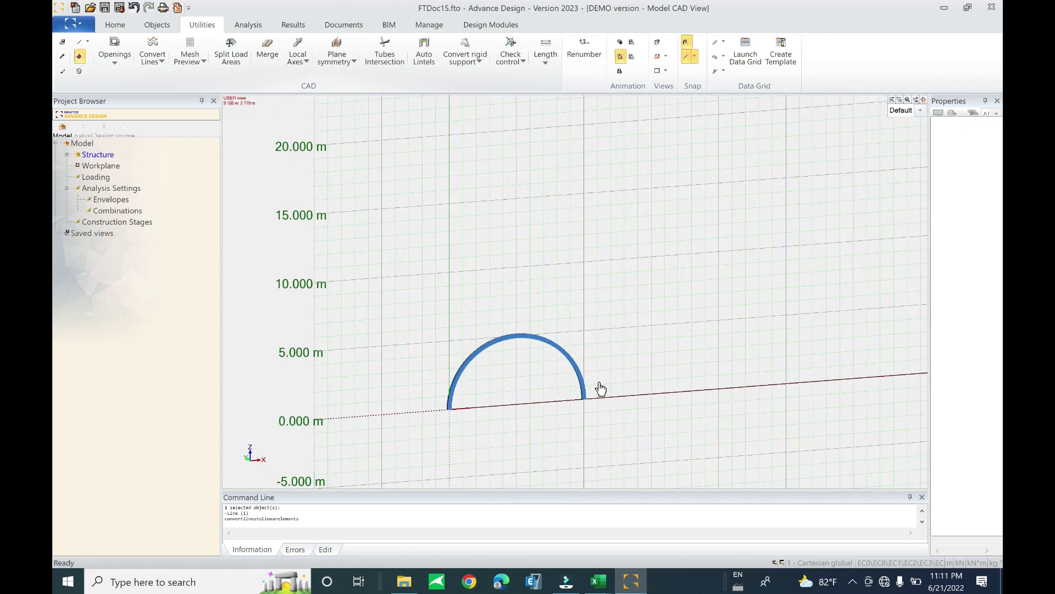
left_click_drag(675, 273, 402, 461)
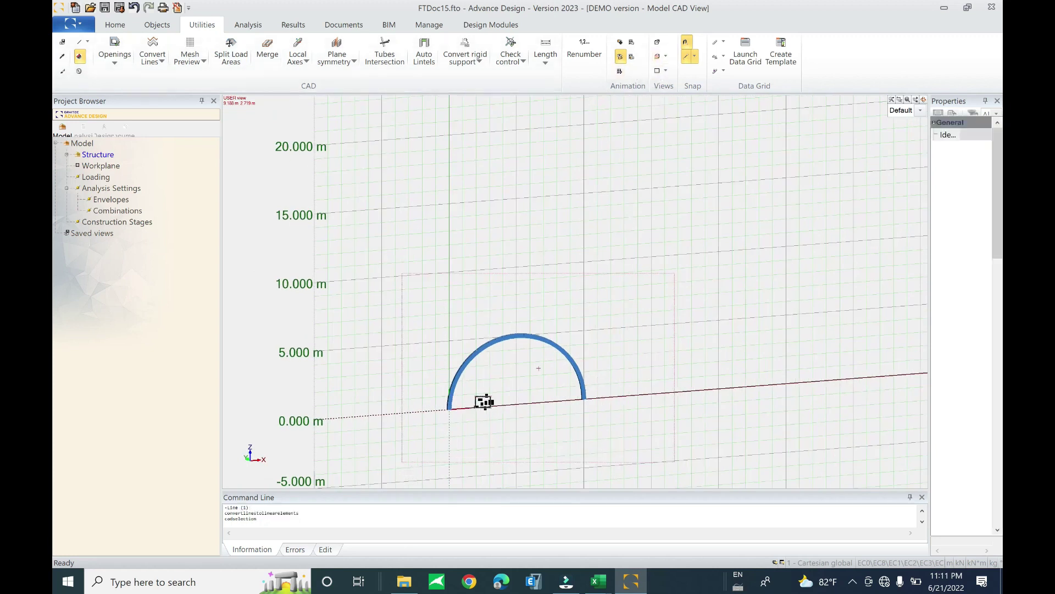
left_click(116, 26)
left_click(470, 43)
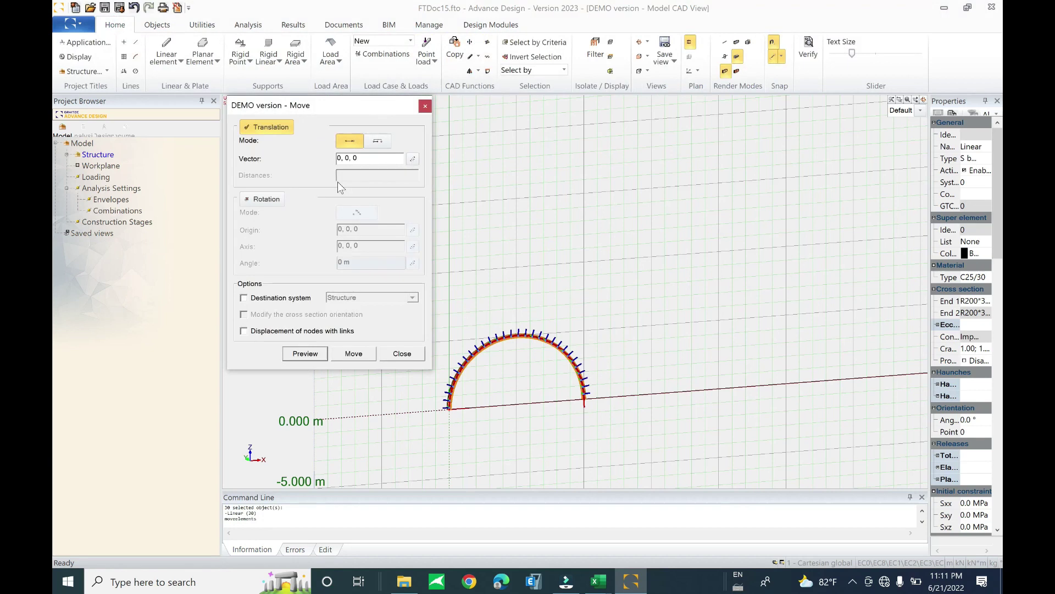
left_click(265, 199)
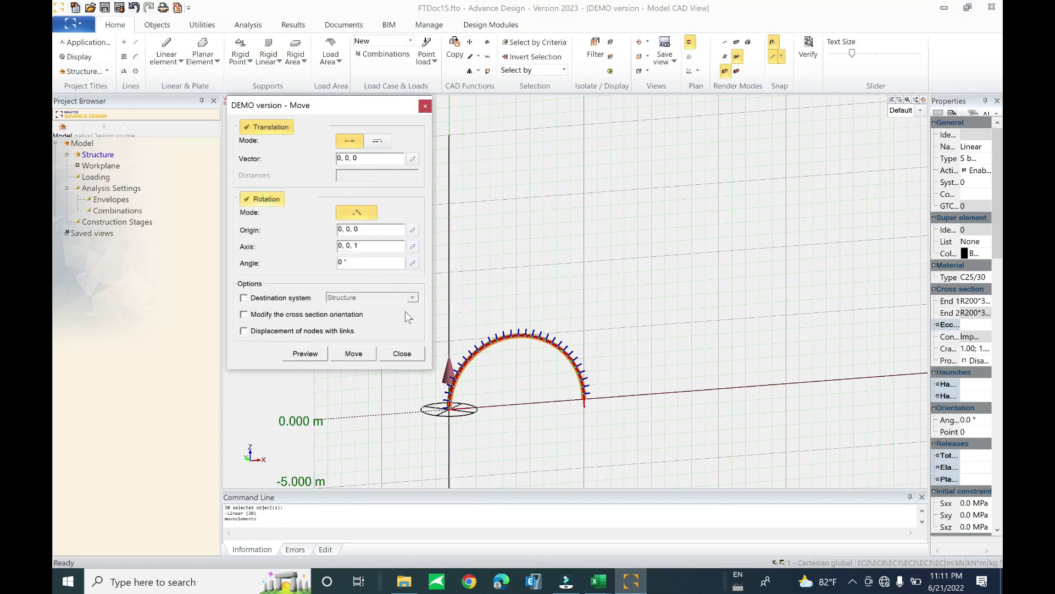
left_click(412, 231)
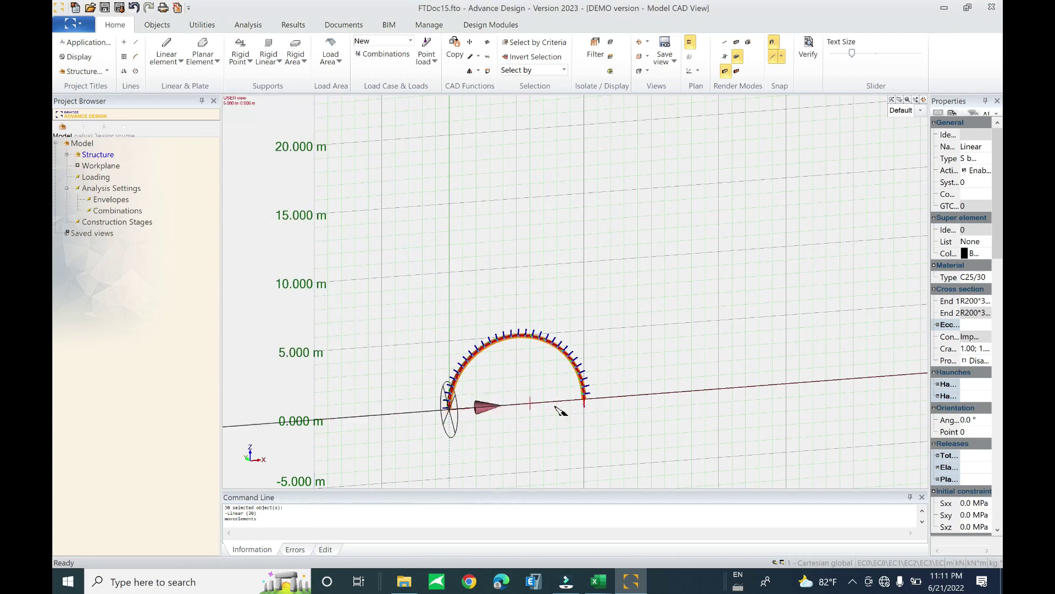
left_click(585, 405)
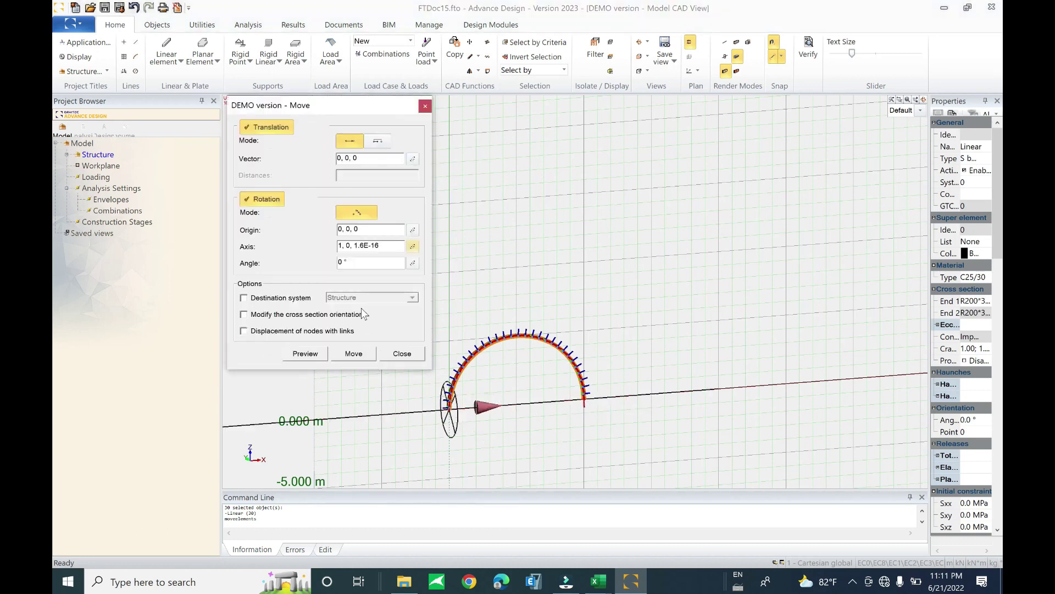
Preview the rotation at 90°, then rotate the arch elements by -90° to lay them in the horizontal plane
key("Tab")
left_click(317, 356)
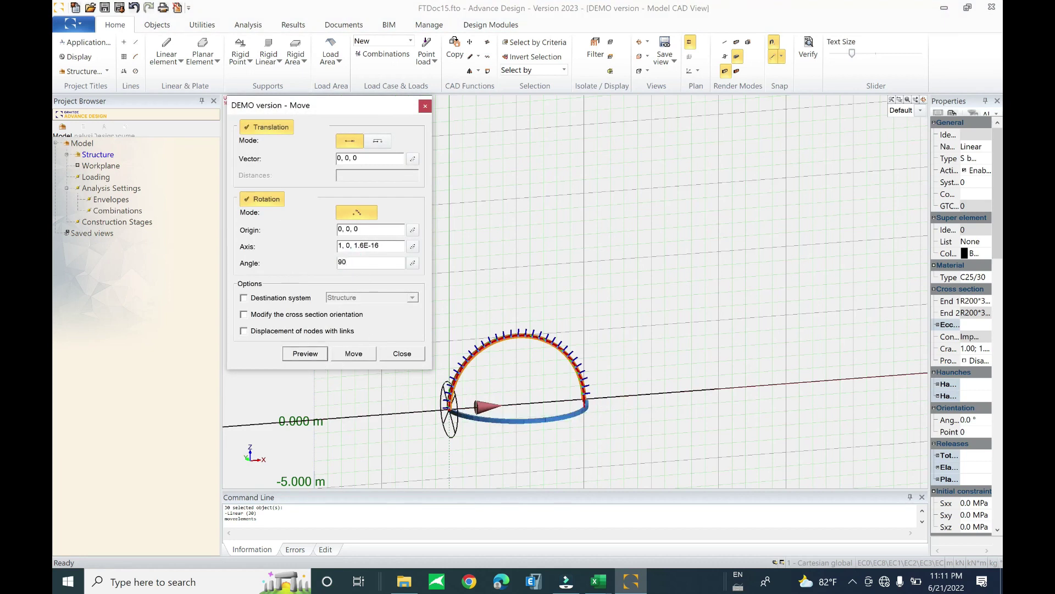
left_click(339, 263)
left_click(309, 355)
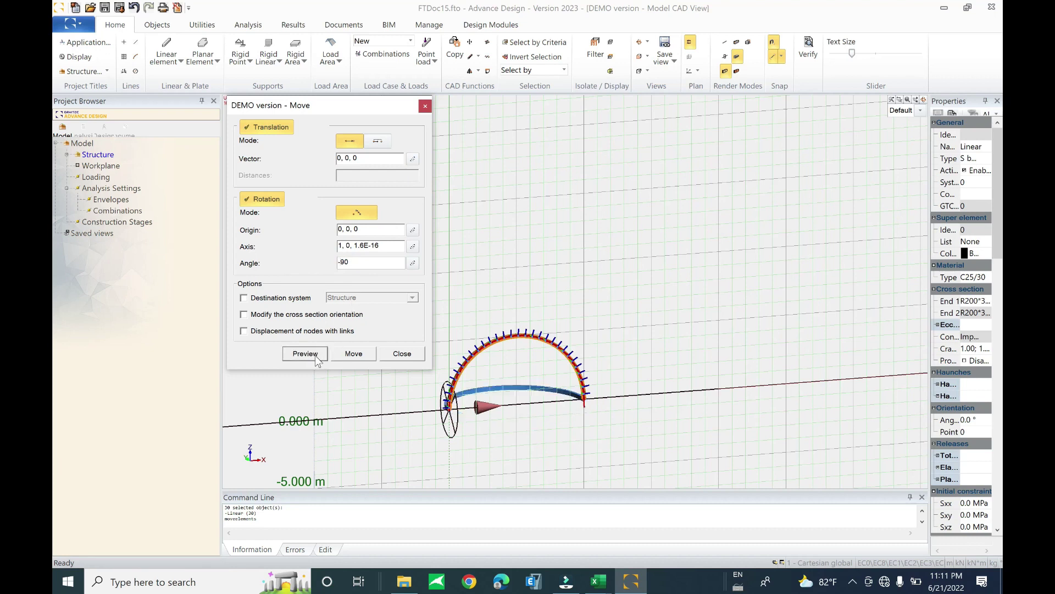
left_click(353, 355)
left_click(402, 354)
View the rotated arch from the top, then inspect it in a 3D perspective
left_click(647, 56)
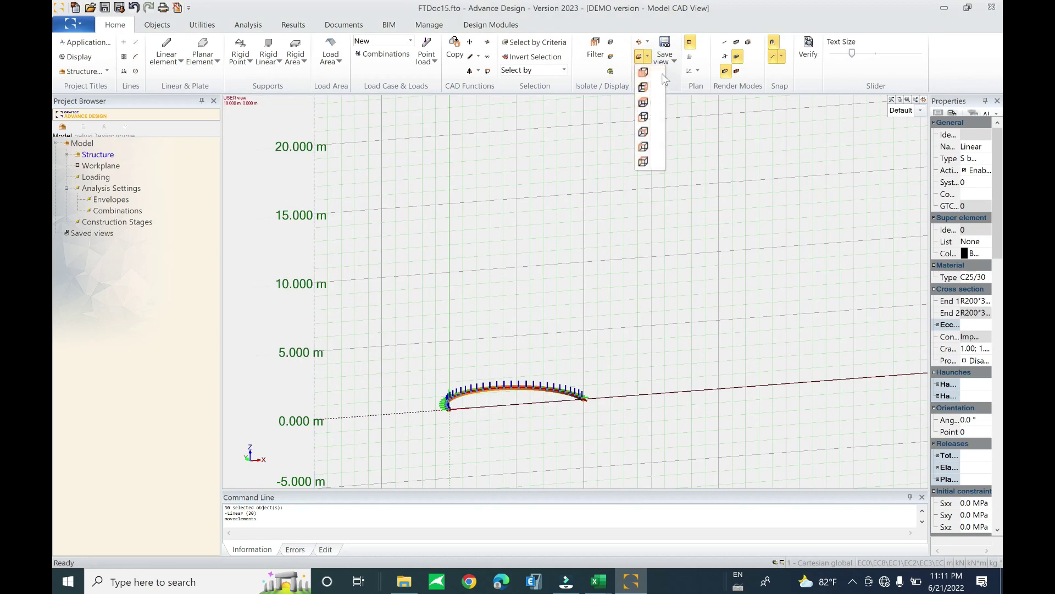
left_click(644, 72)
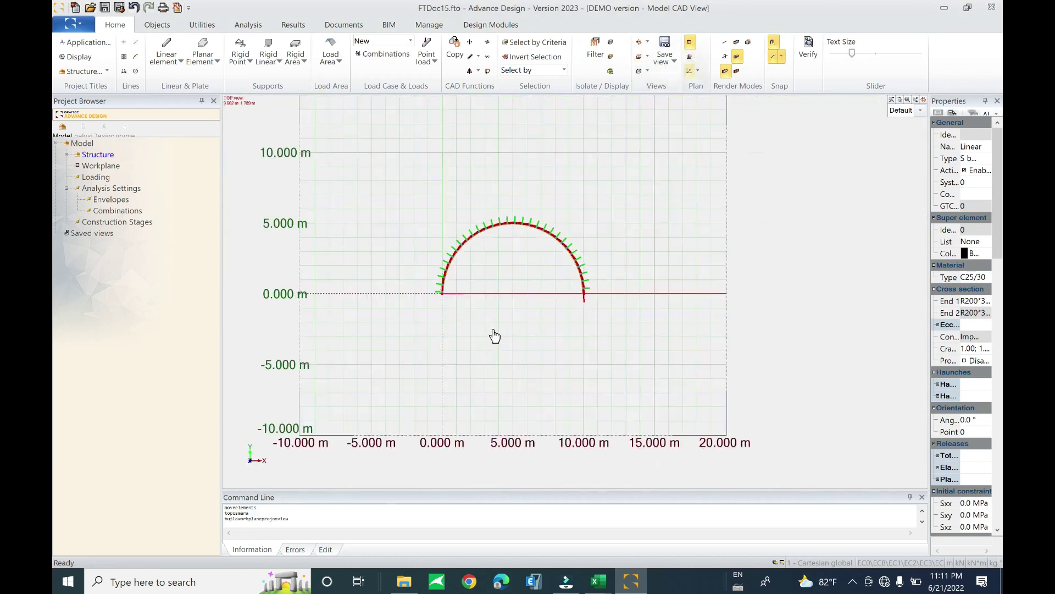
middle_click_drag(550, 338, 805, 299)
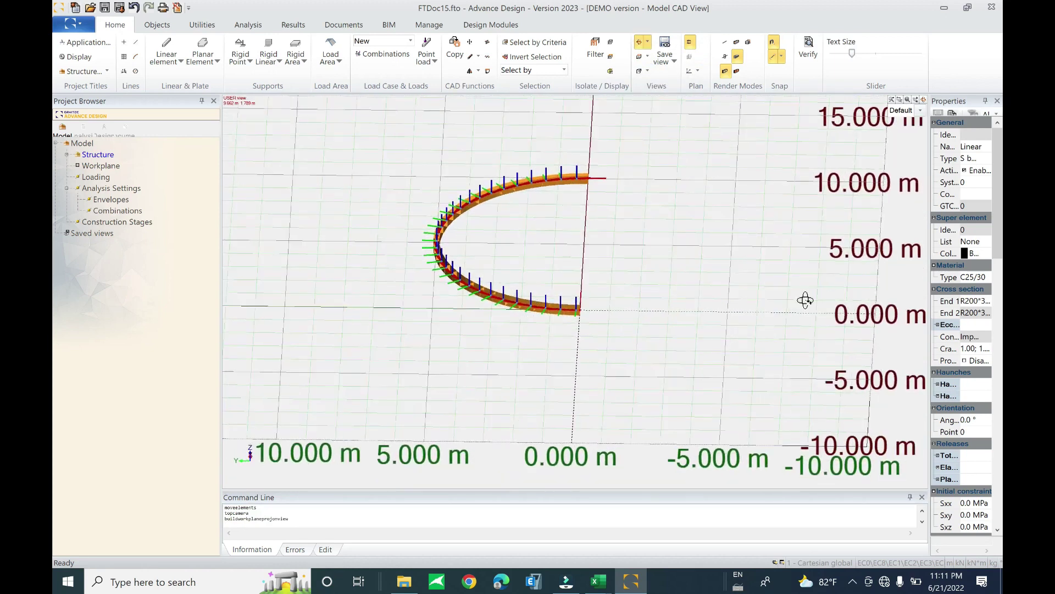
Widen the element properties and set the curved beam's material to C30/37
left_click_drag(929, 191, 836, 192)
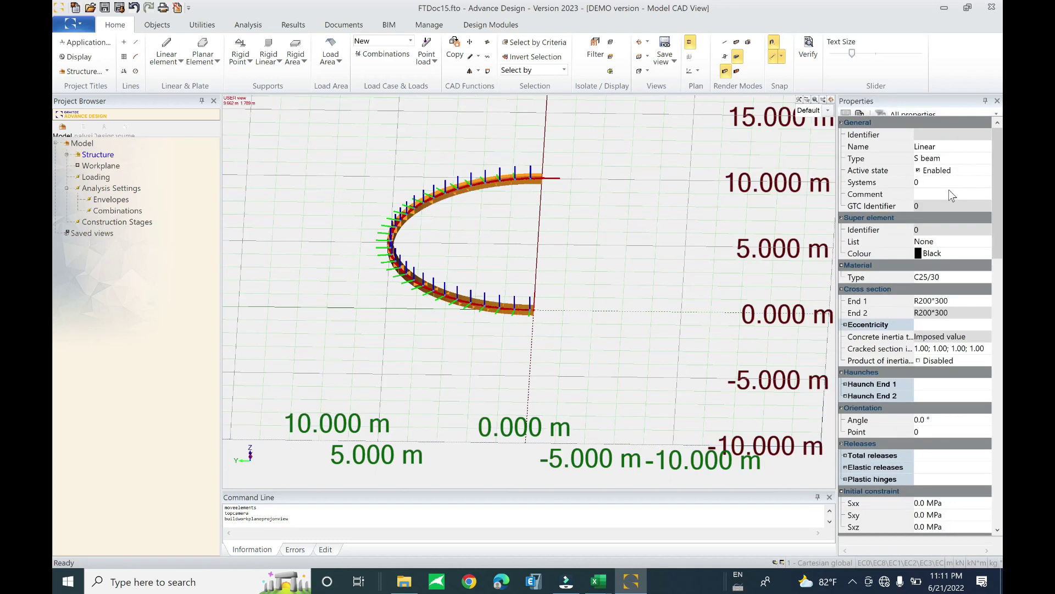
left_click(971, 278)
left_click(985, 277)
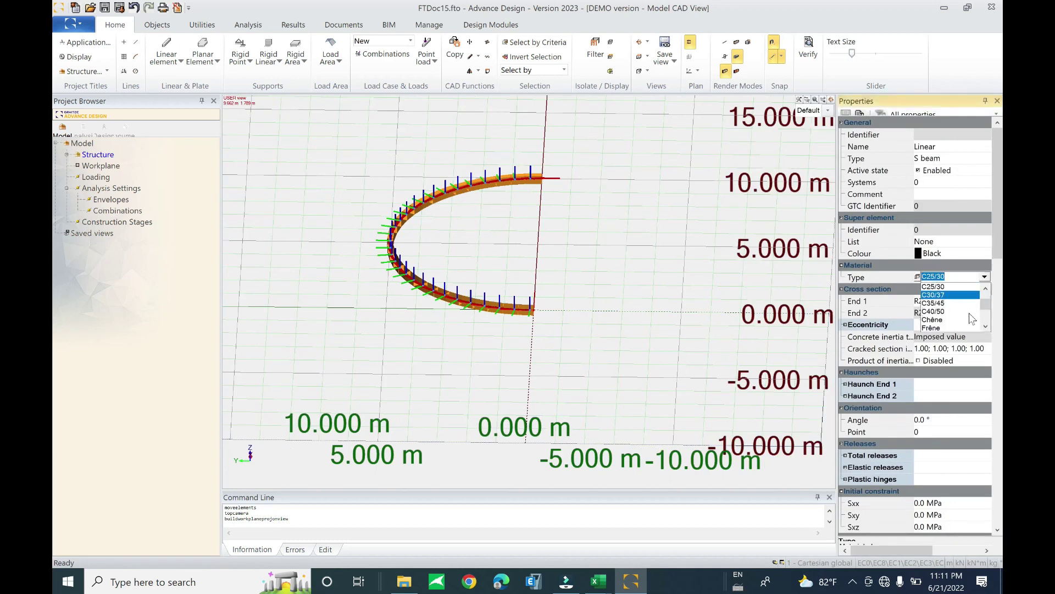
left_click(965, 295)
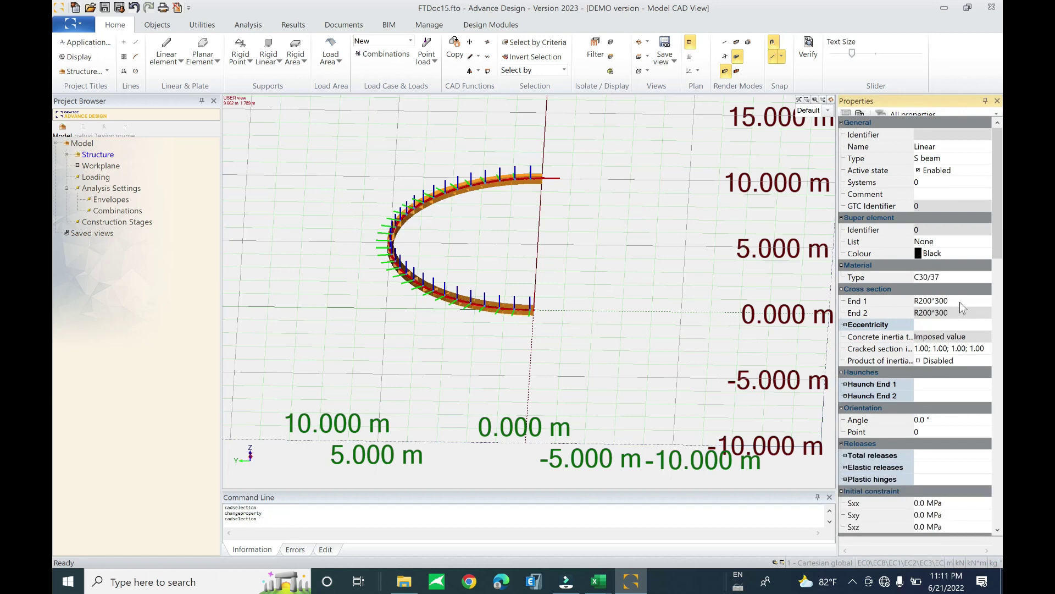
Set the curved beam's cross section to R4000*1000
left_click(962, 302)
left_click(940, 301)
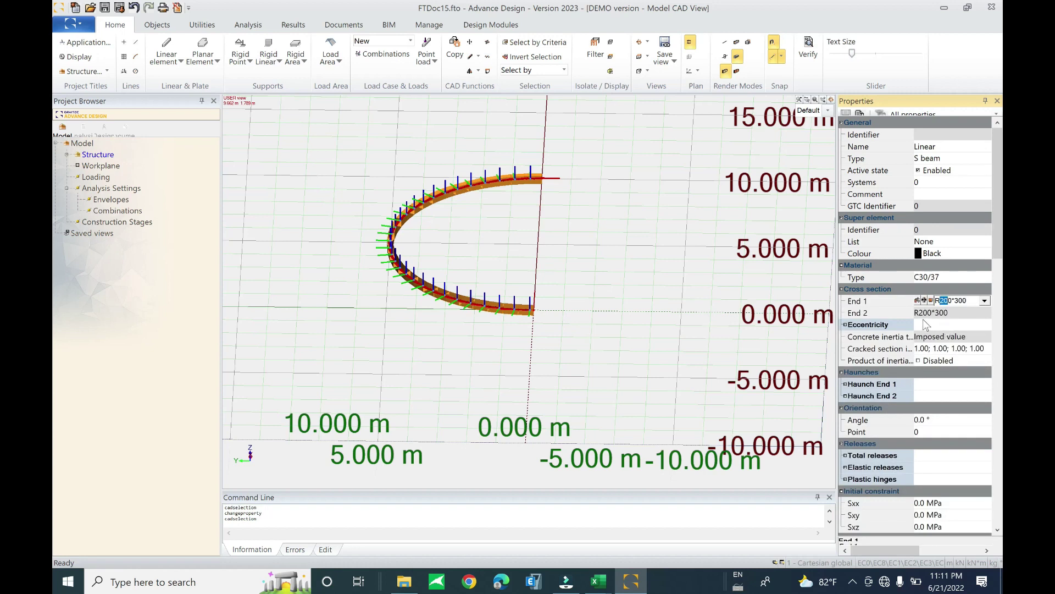
type("400")
type("1000")
key("Return")
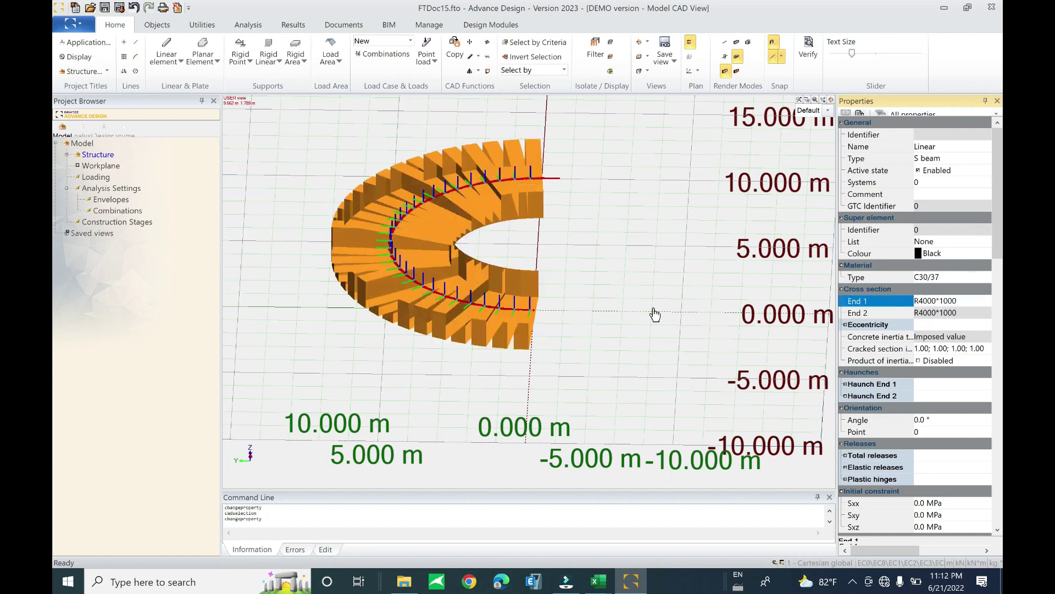
Set the curved beam's cross section to R400*1000
middle_click_drag(628, 304, 616, 311)
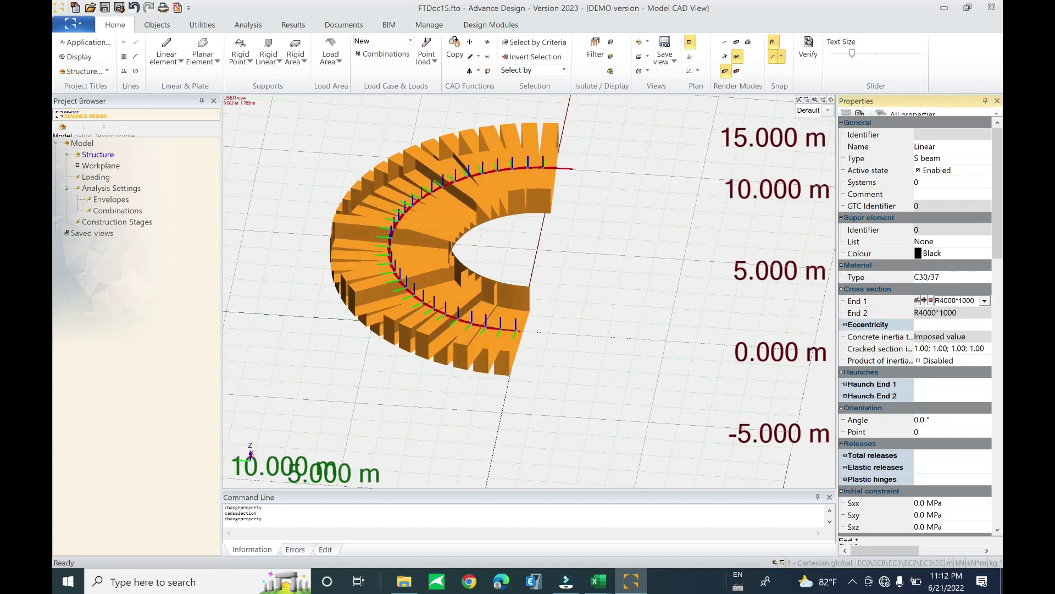
key("BackSpace")
key("Return")
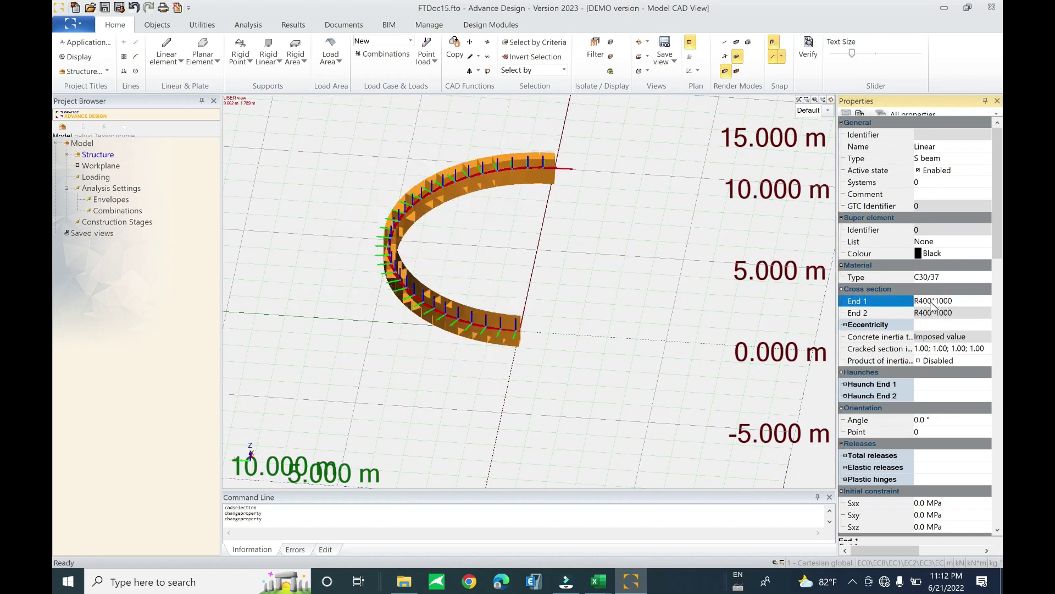
middle_click_drag(627, 325, 531, 330)
Examine the curved beam's concrete design properties, including concrete cover, shear force and cracking settings
left_click_drag(1000, 233, 995, 403)
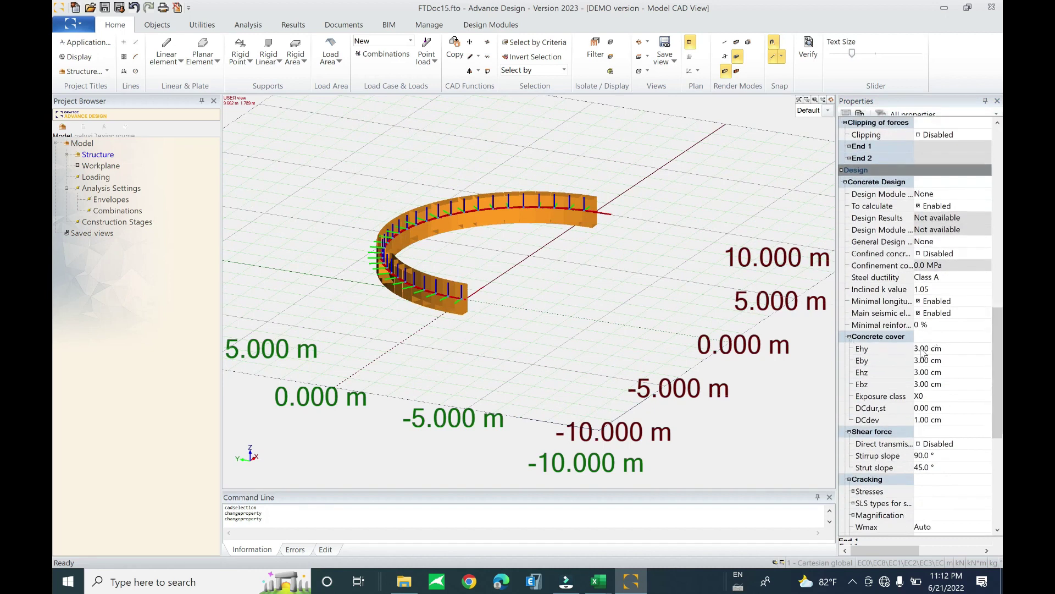
left_click_drag(1001, 372, 1000, 420)
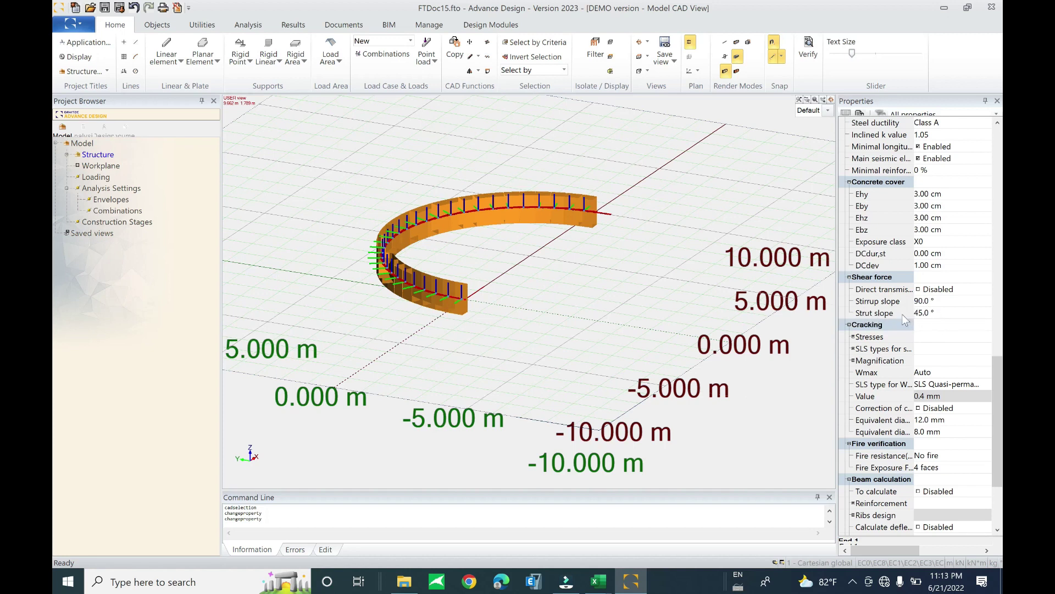
left_click_drag(997, 374, 997, 380)
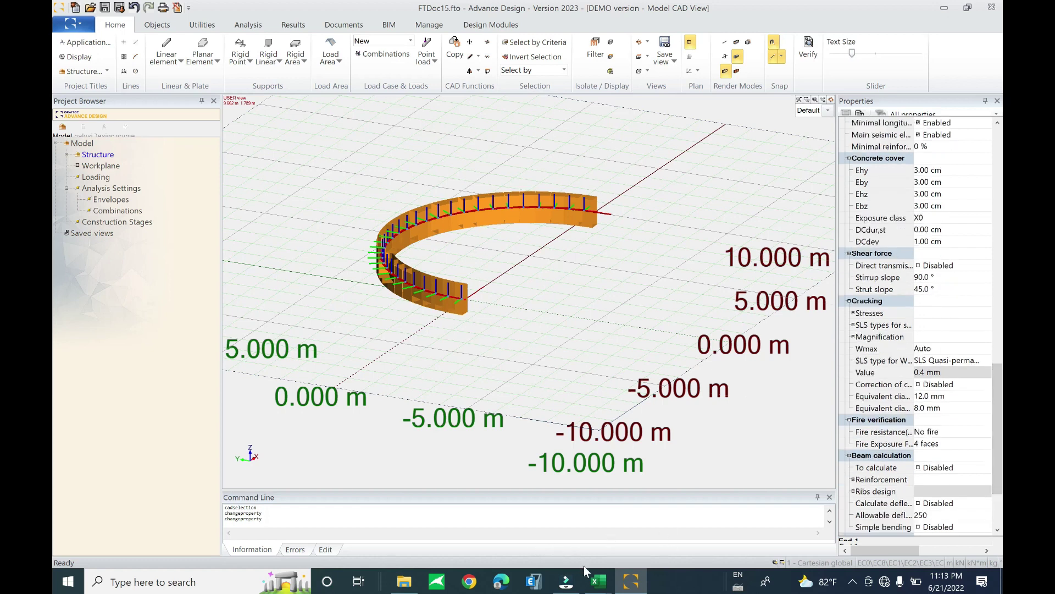
Switch to YouTube Studio to look over the earlier concrete beam design videos, then return to Advance Design
left_click(502, 581)
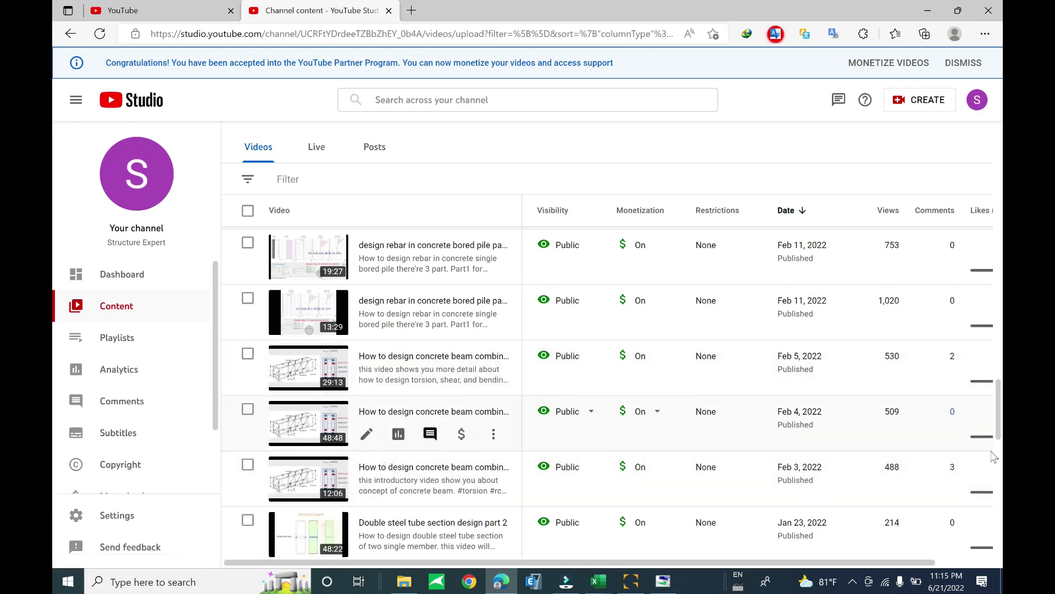
scroll(330, 484, "up", 1)
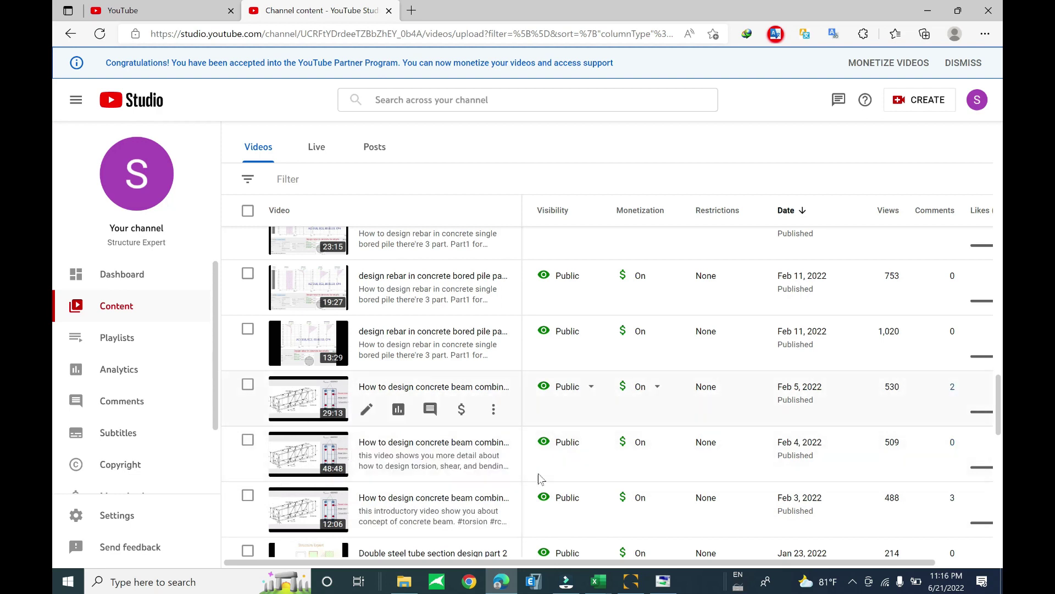
left_click(632, 589)
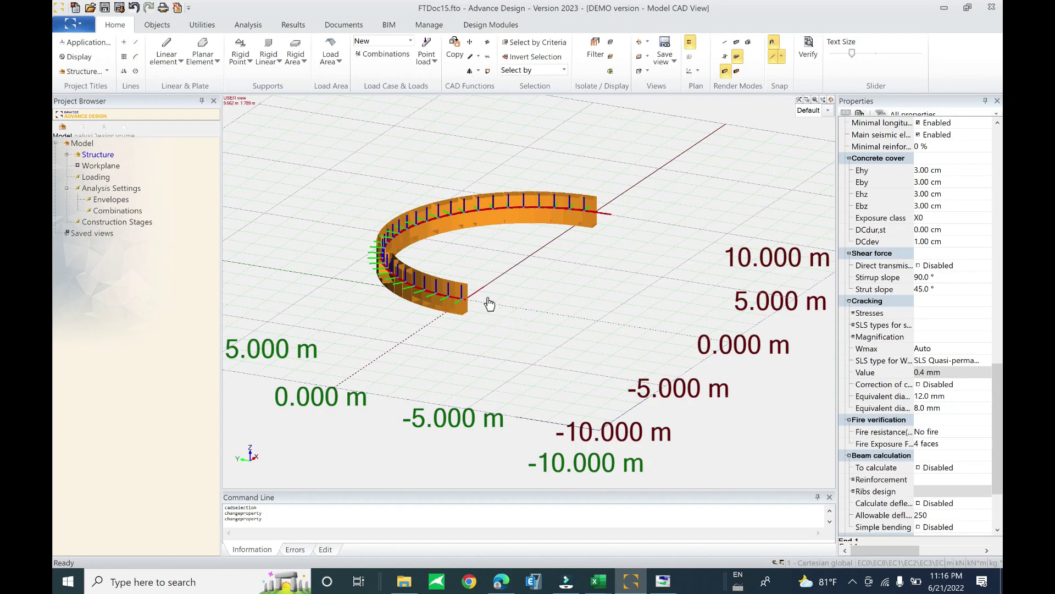
Enable the beam calculation in the curved beam's concrete design properties
middle_click_drag(473, 319, 526, 324, "shift")
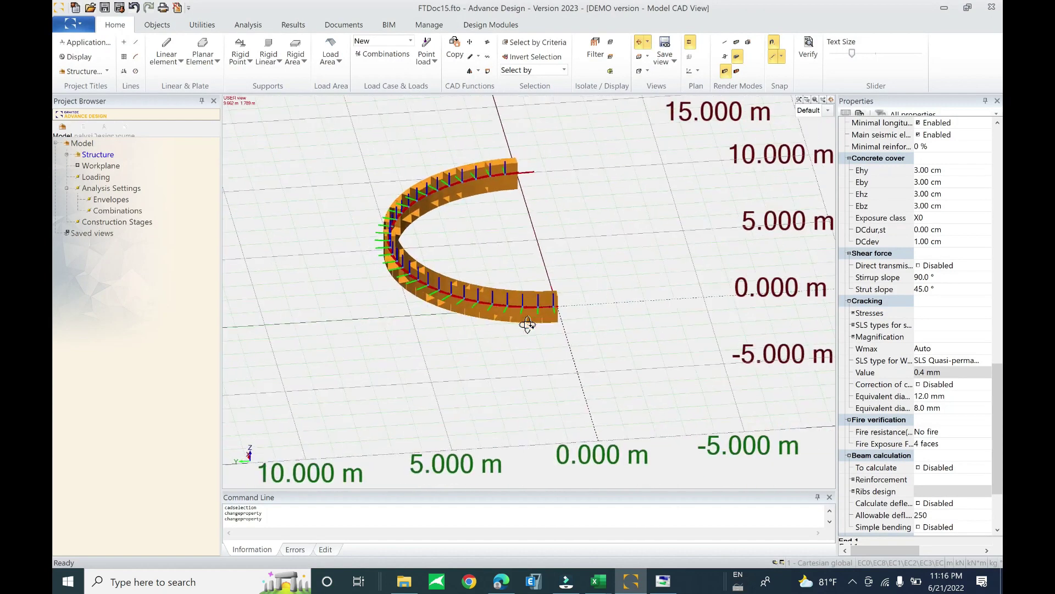
middle_click_drag(563, 292, 966, 440, "shift")
left_click_drag(998, 411, 995, 443)
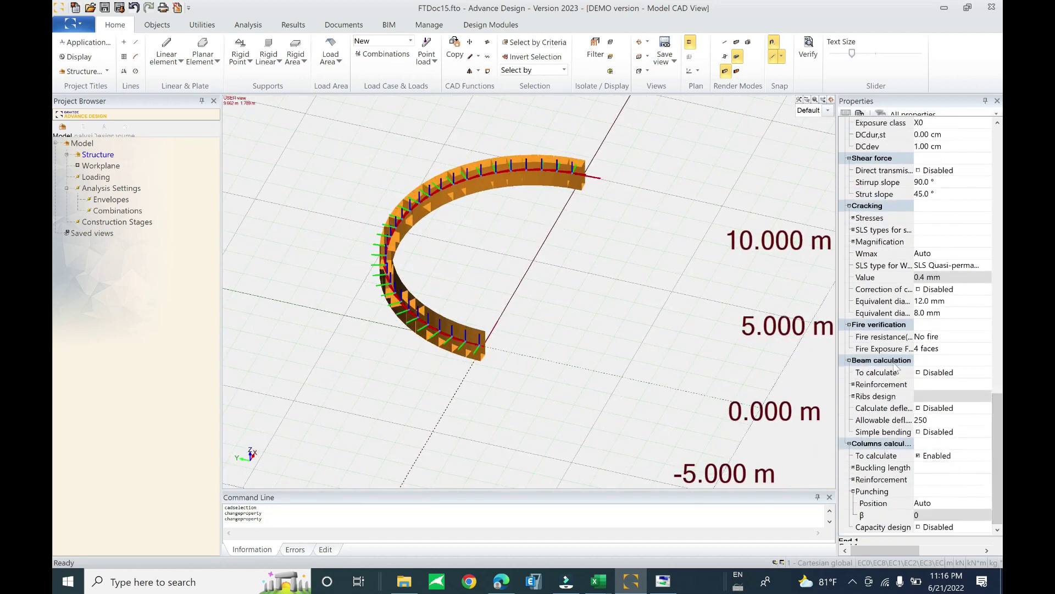
left_click(918, 373)
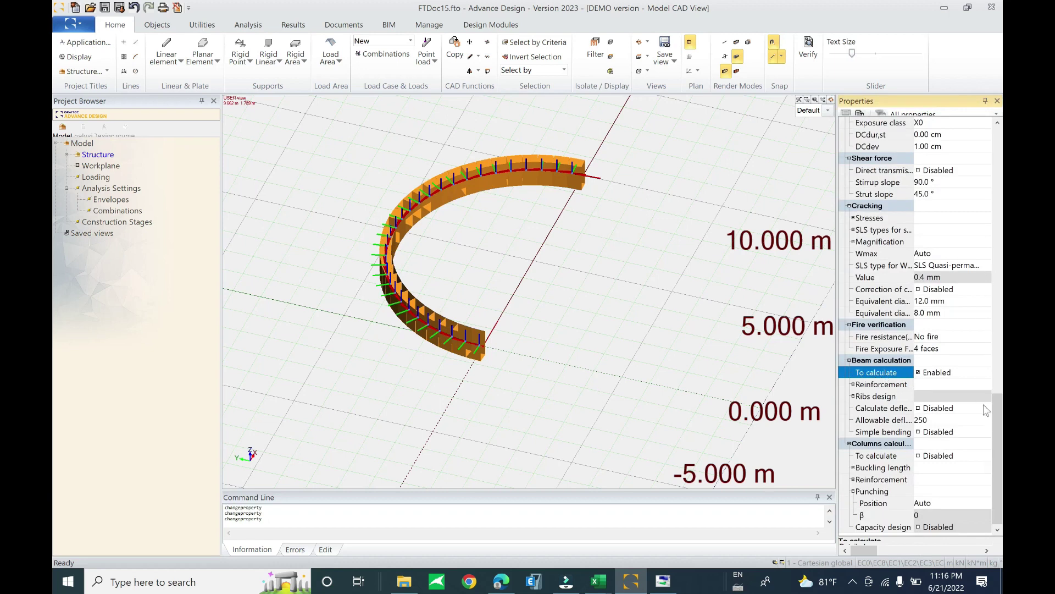
left_click_drag(1001, 471, 1000, 173)
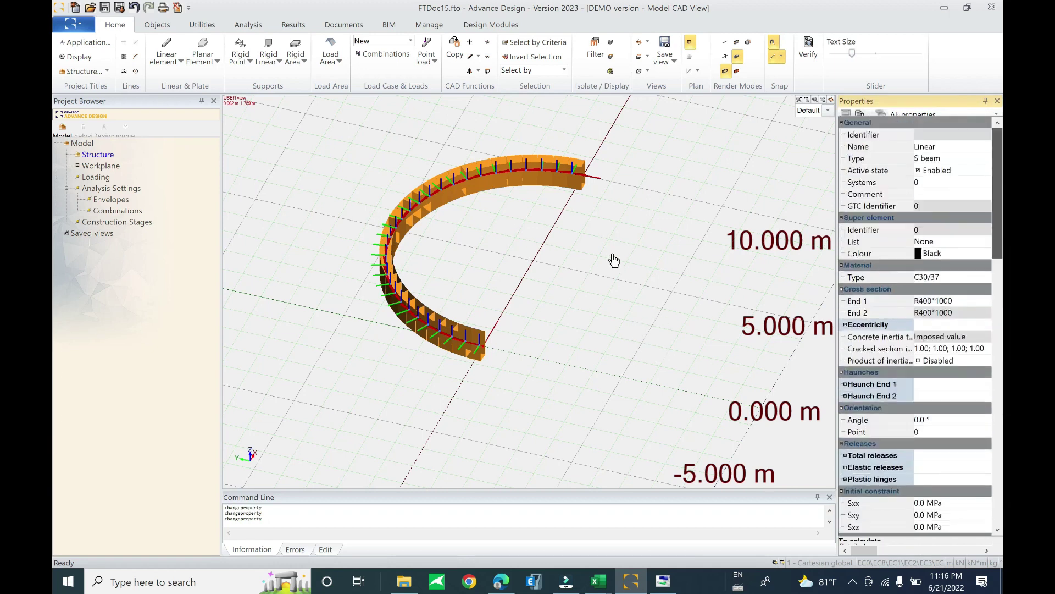
Select all linear elements of the arch and group them into one super element
left_click(614, 261)
middle_click_drag(546, 354, 203, 104, "shift")
middle_click_drag(517, 301, 561, 275, "shift")
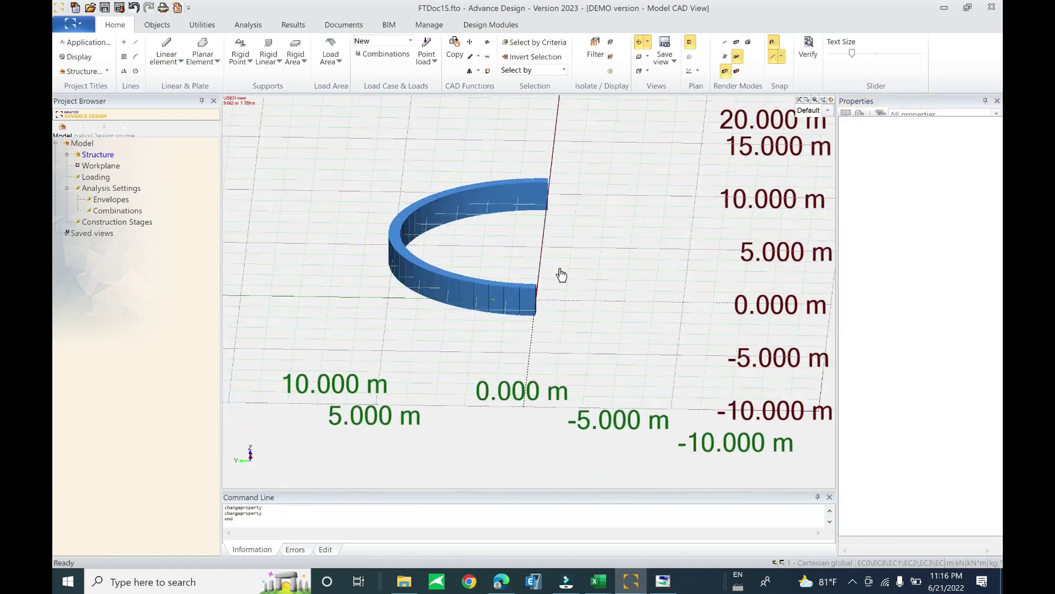
left_click(470, 301)
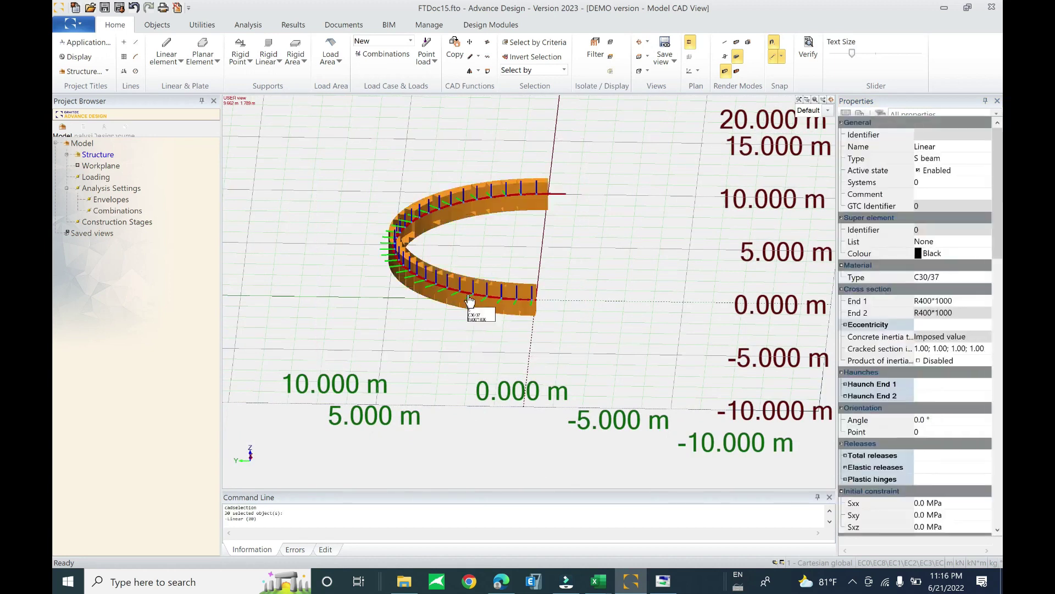
right_click(472, 294)
mouse_move(542, 288)
left_click(625, 285)
middle_click_drag(540, 378, 440, 391)
key("Escape")
key("Escape")
Pick the arch at one point to check that it is selected as a single super element
left_click(409, 231)
key("Escape")
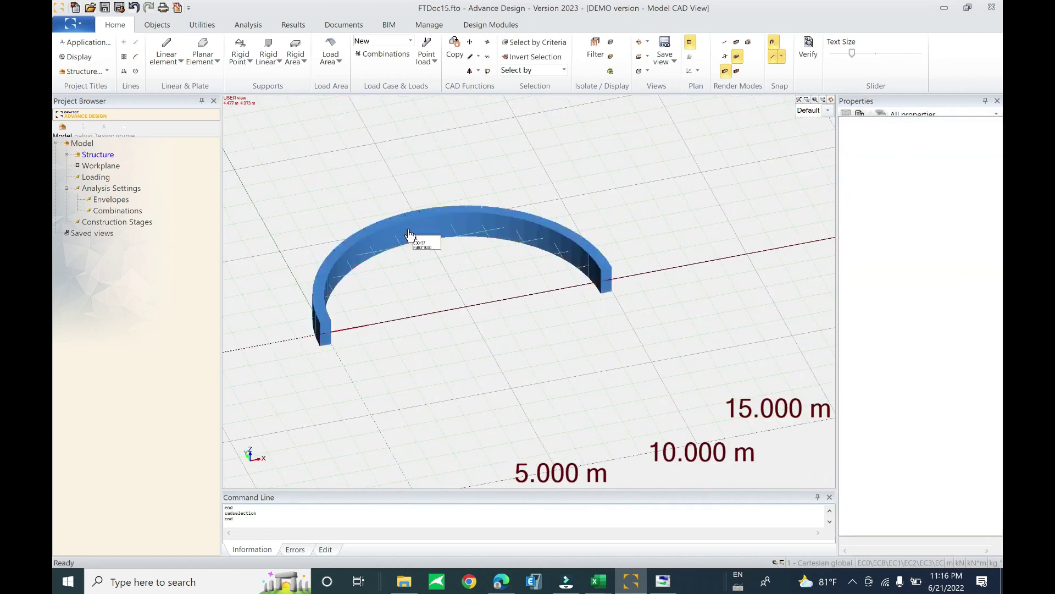
left_click(409, 234)
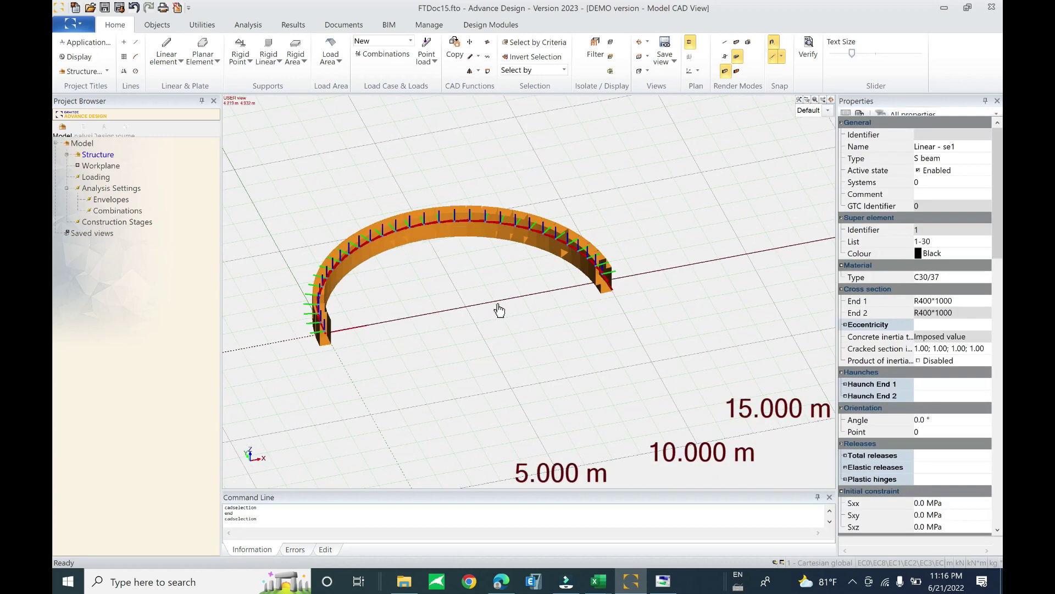
middle_click_drag(427, 374, 501, 334, "shift")
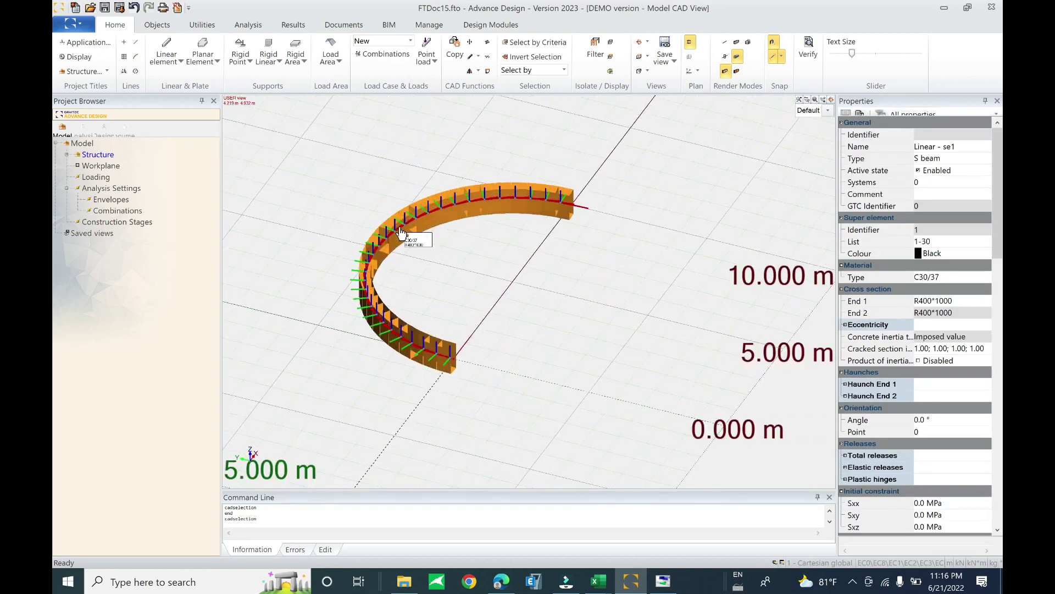
Create several load case families with one dead load case and one live load case
left_click(381, 41)
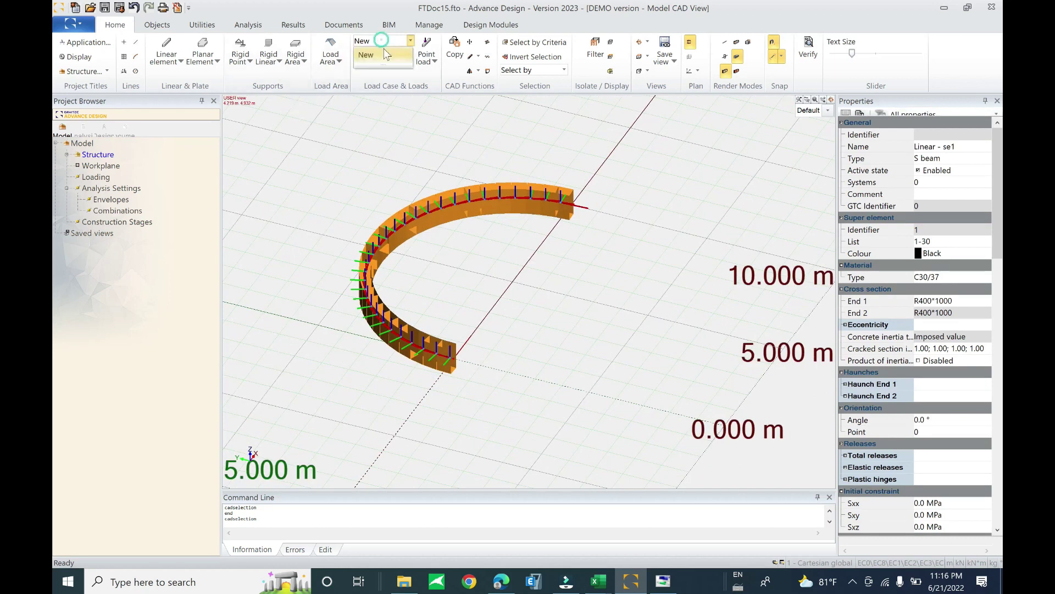
left_click(98, 177)
right_click(98, 177)
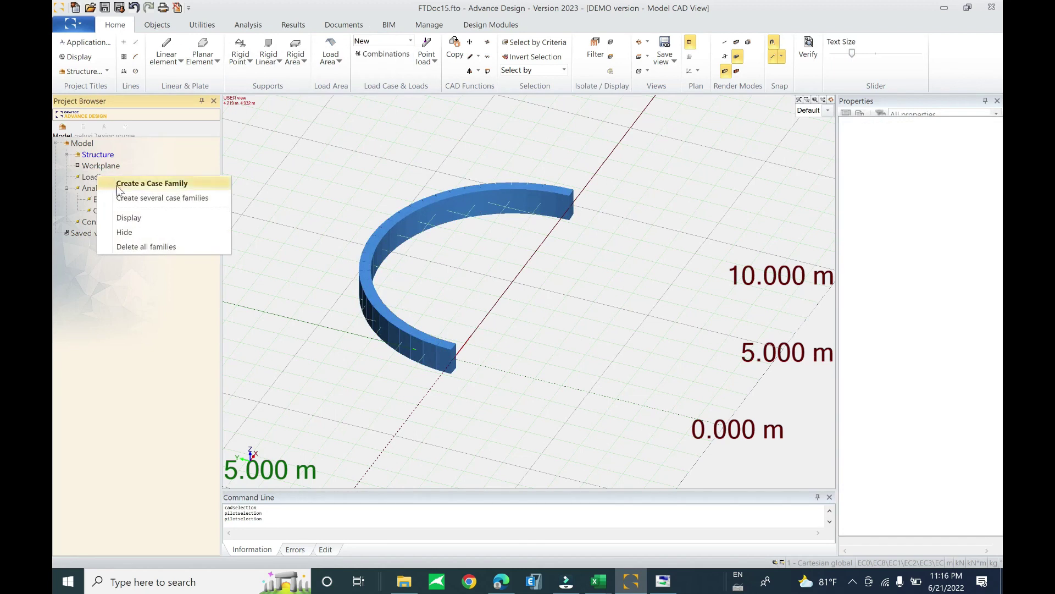
left_click(153, 200)
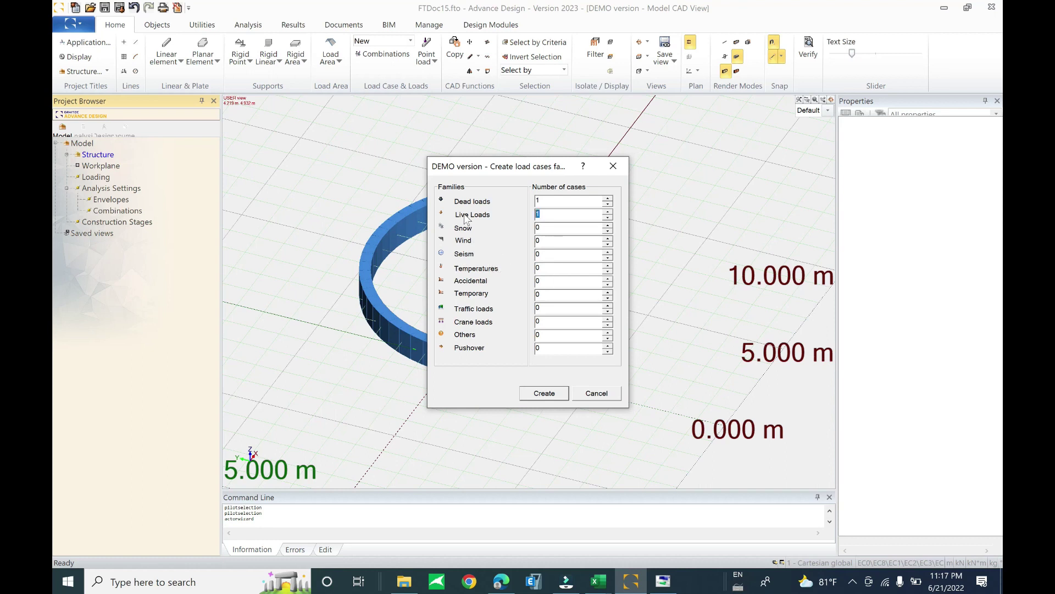
left_click(555, 397)
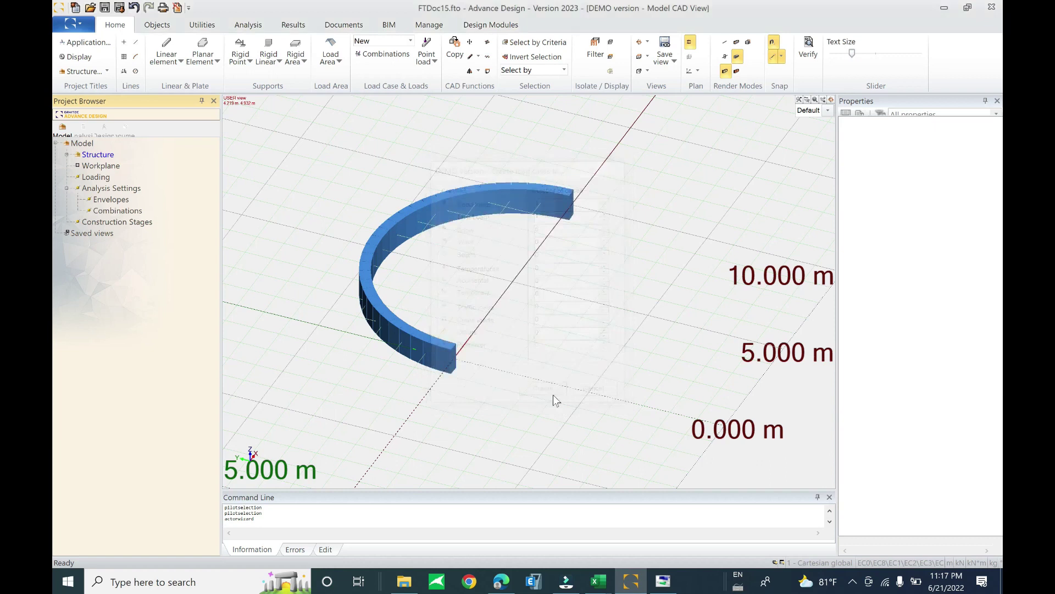
Apply a linear load with FZ of -2 kN along the whole curved beam in live load case 2 Q
left_click(374, 42)
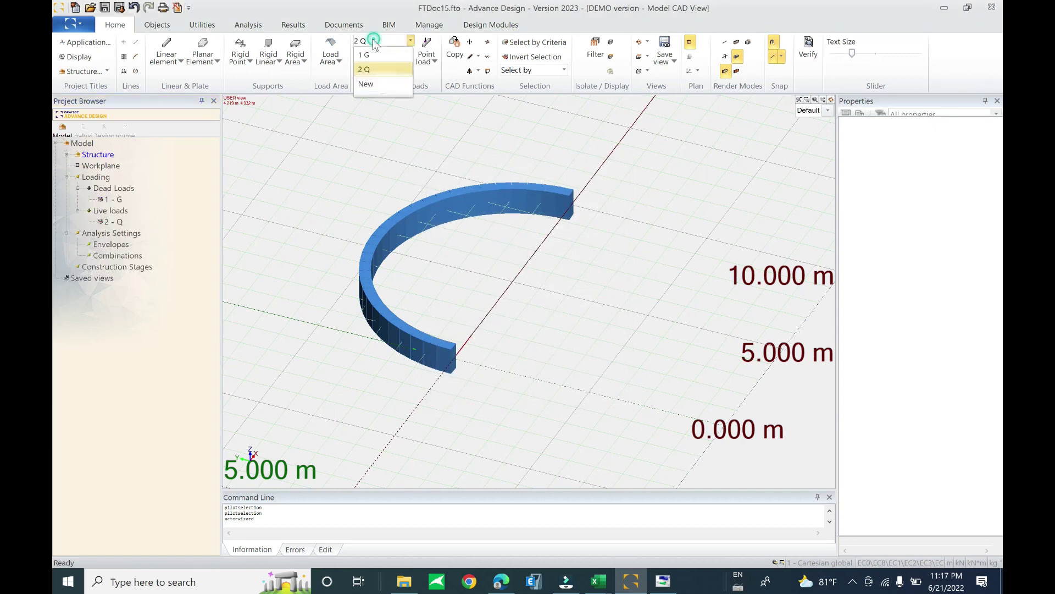
left_click(362, 69)
left_click_drag(639, 153, 287, 417)
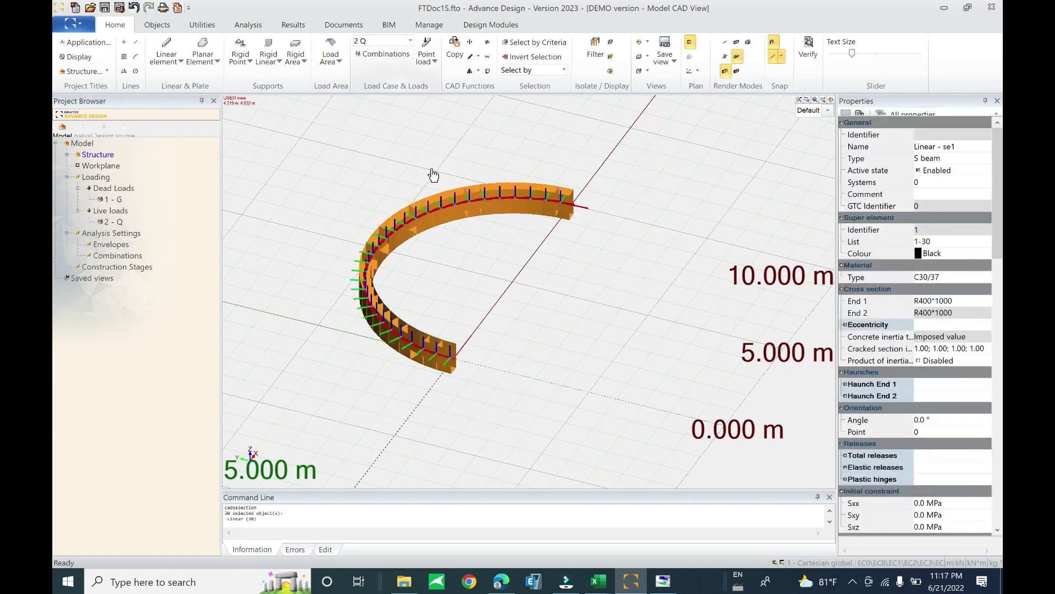
right_click(444, 208)
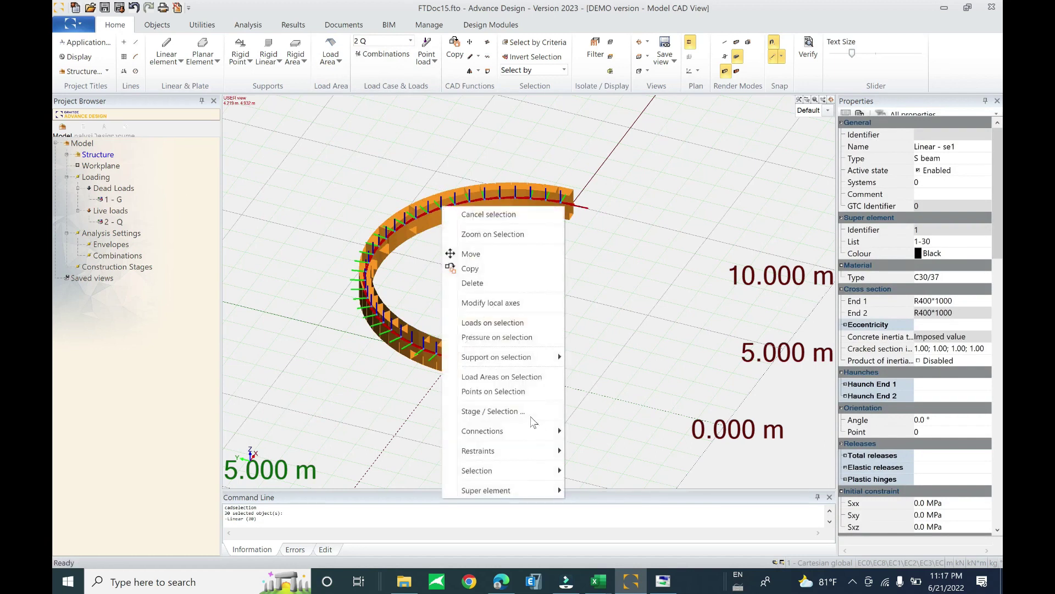
left_click(521, 324)
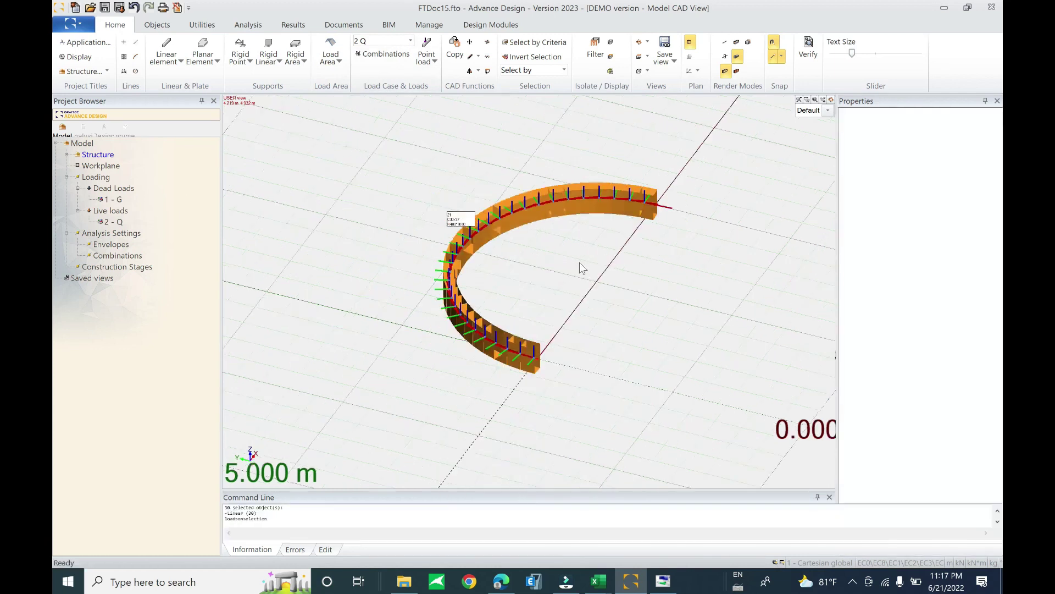
left_click(567, 295)
type("-2")
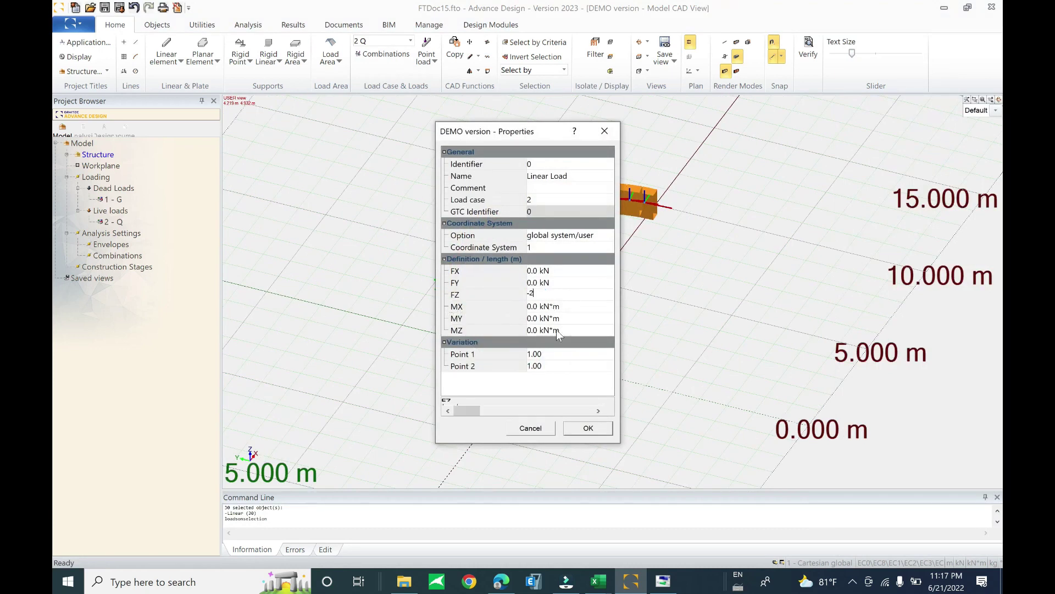
left_click(588, 428)
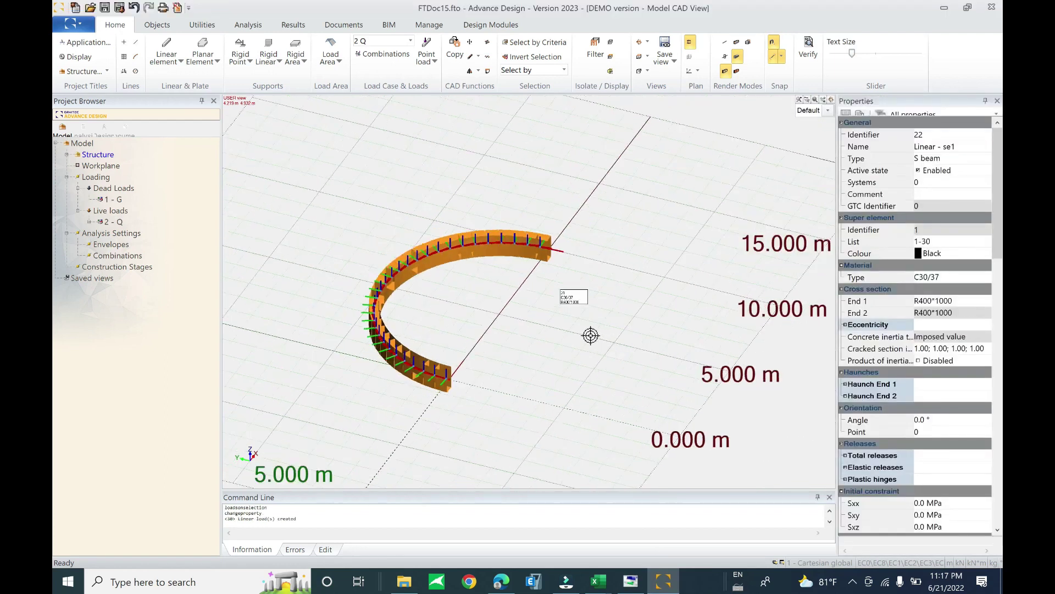
key("Escape")
Auto-scale the load display and inspect the linear loads along the curved beam
right_click(617, 210)
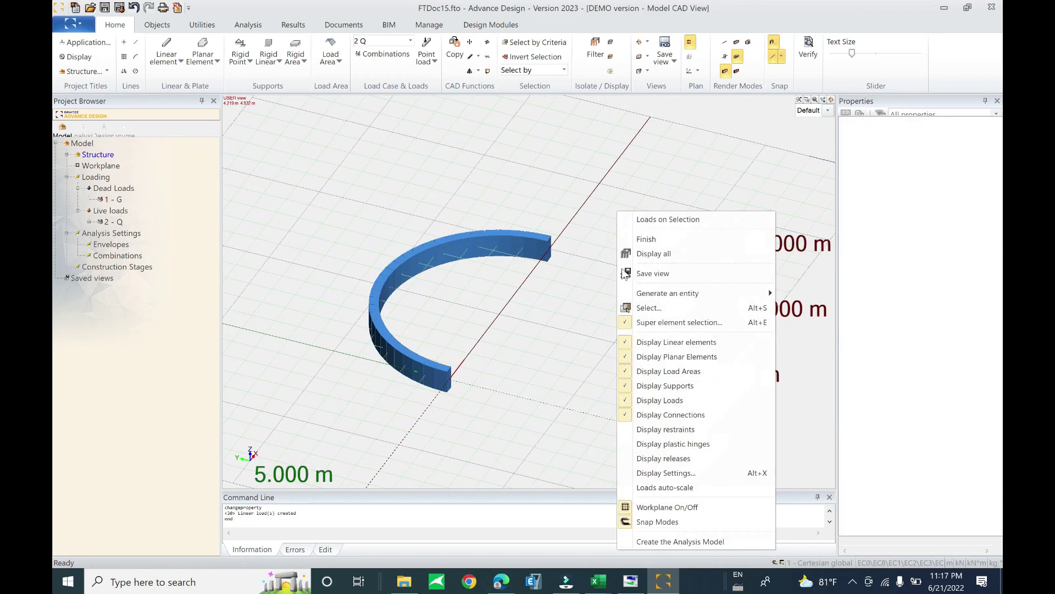
left_click(648, 487)
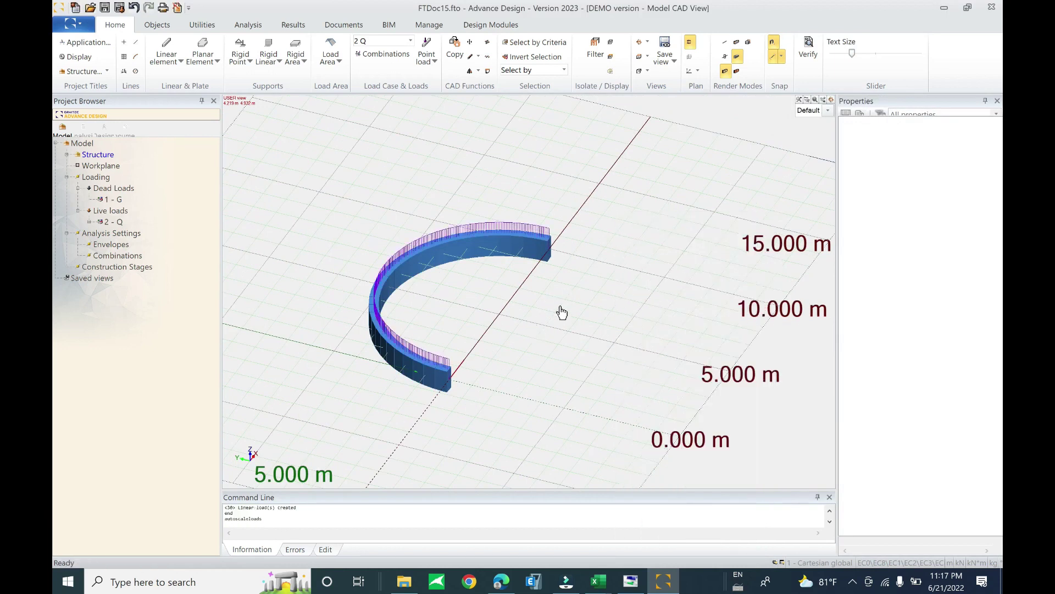
middle_click_drag(511, 313, 487, 252, "shift")
scroll(487, 251, "up", 1)
left_click_drag(550, 228, 495, 248)
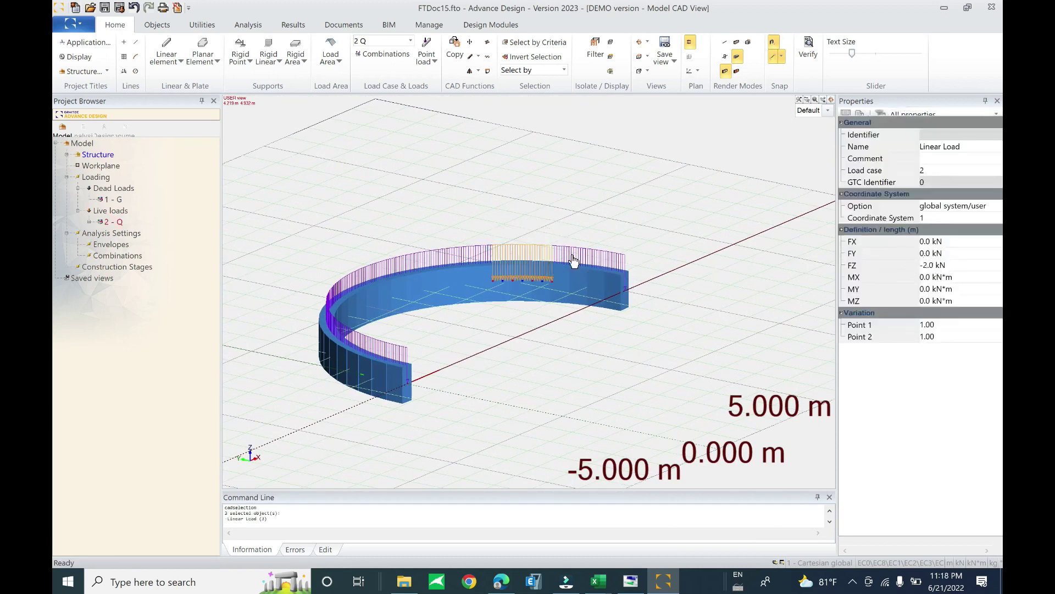
key("Escape")
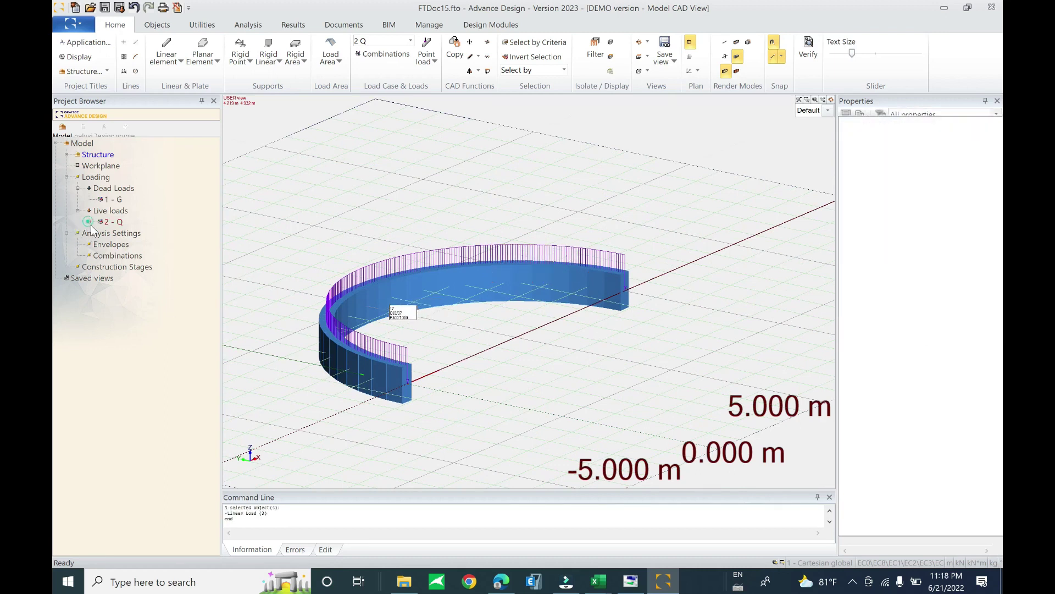
Copy all 30 linear loads from live load case 2 Q into dead load case 1 G
left_click(88, 221)
left_click(141, 222)
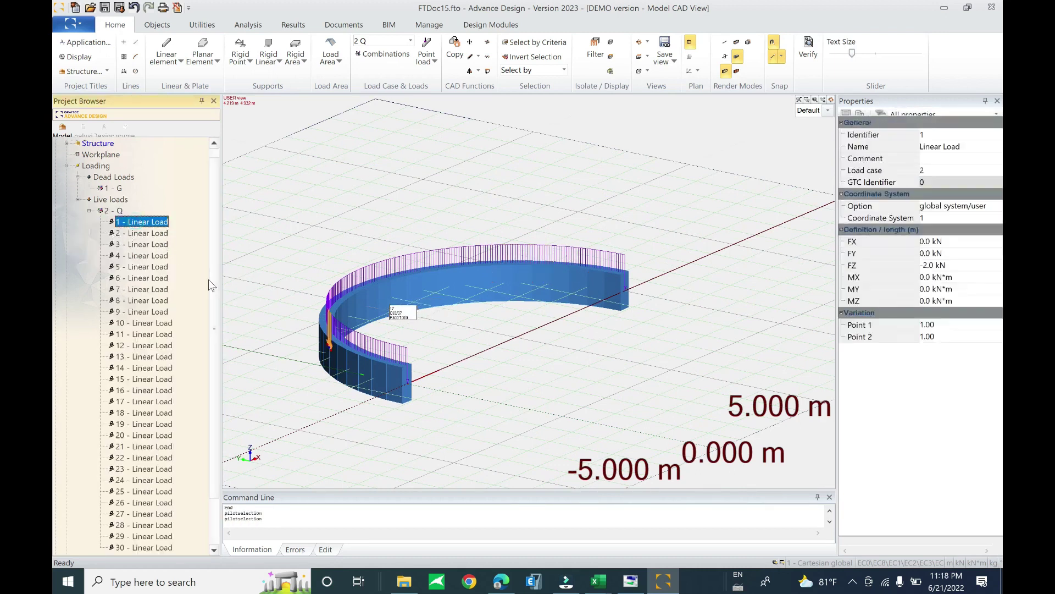
scroll(211, 287, "down", 2)
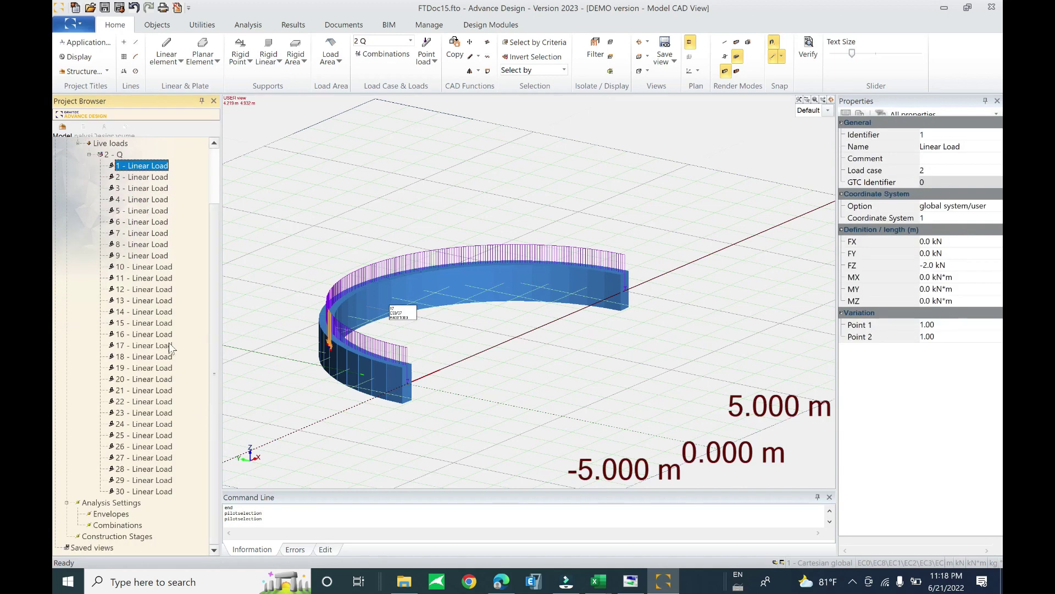
left_click(145, 492, "shift")
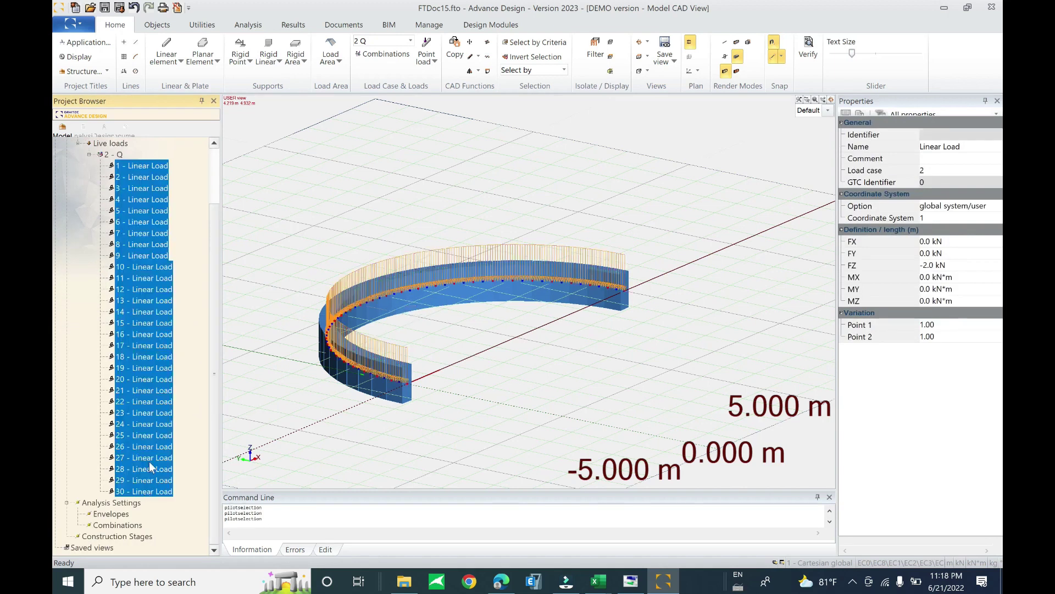
right_click(134, 246)
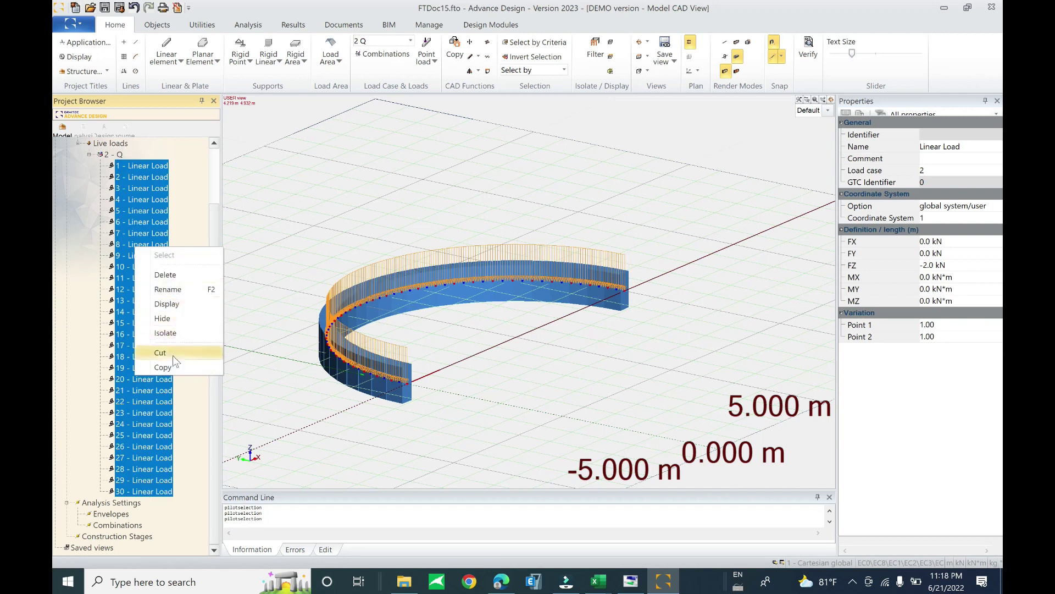
left_click(164, 366)
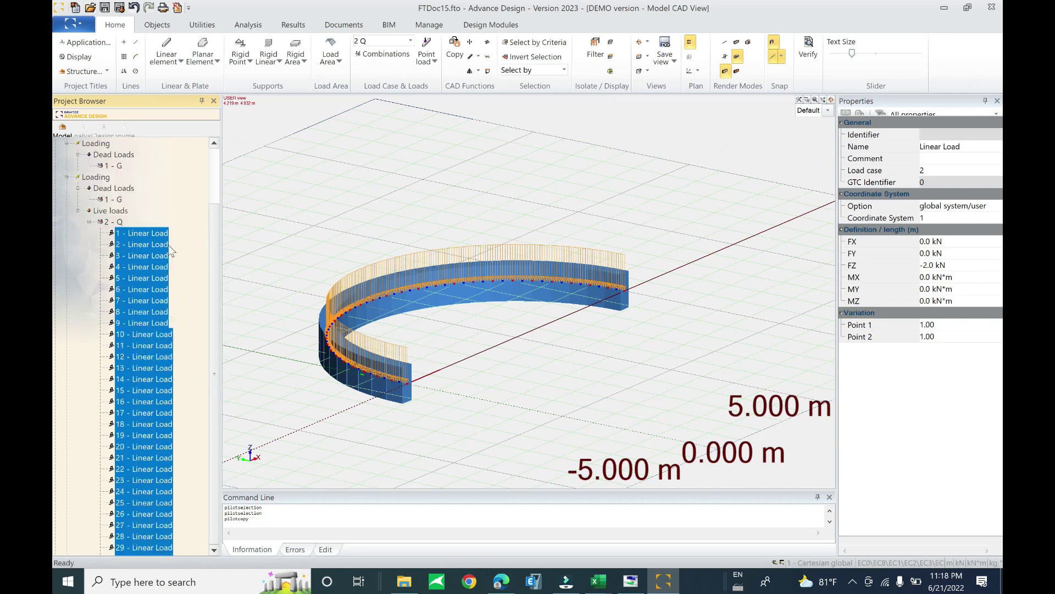
left_click(117, 199)
right_click(121, 202)
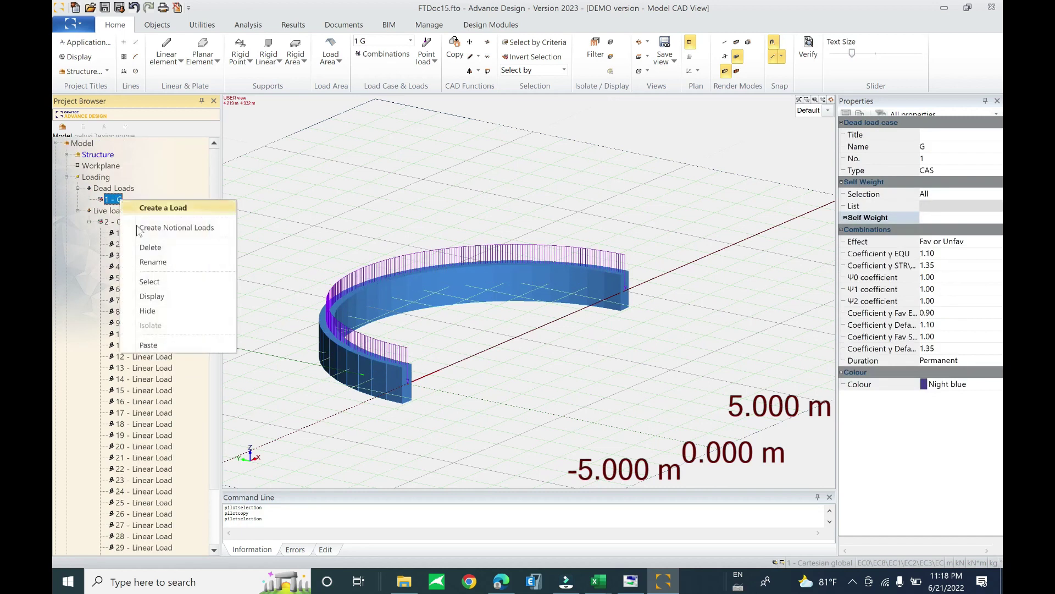
left_click(165, 344)
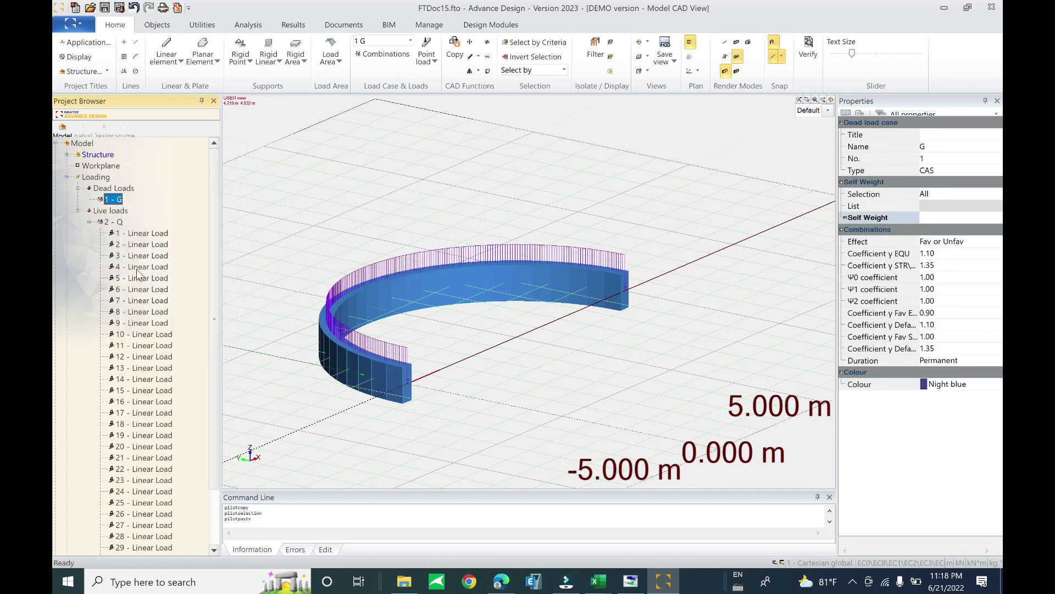
left_click(120, 222)
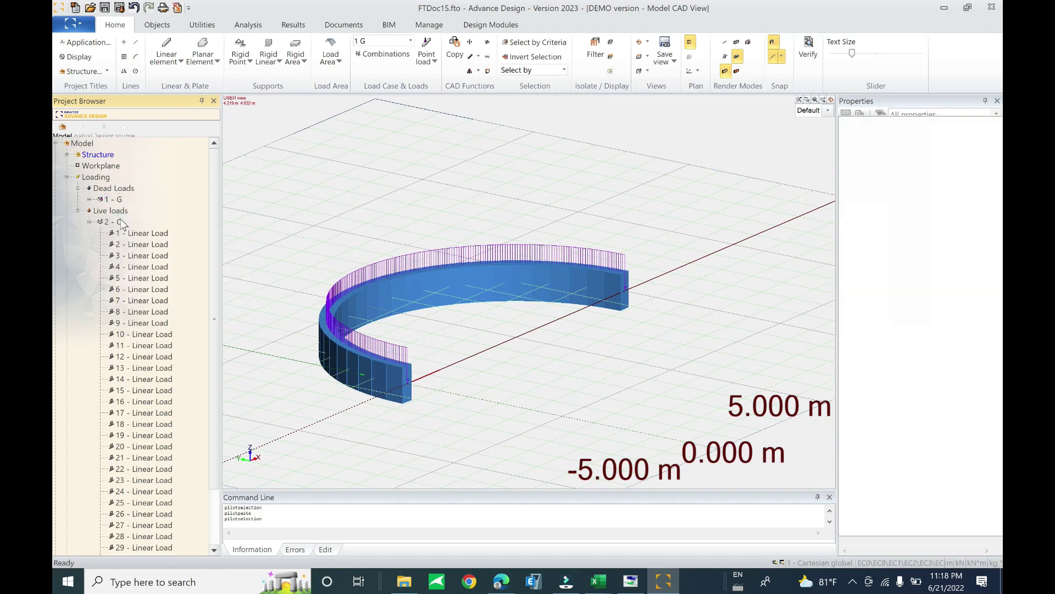
Set FZ to -3 kN for all the linear loads pasted in dead load case 1 G, and collapse both load lists
left_click(90, 200)
left_click(144, 211)
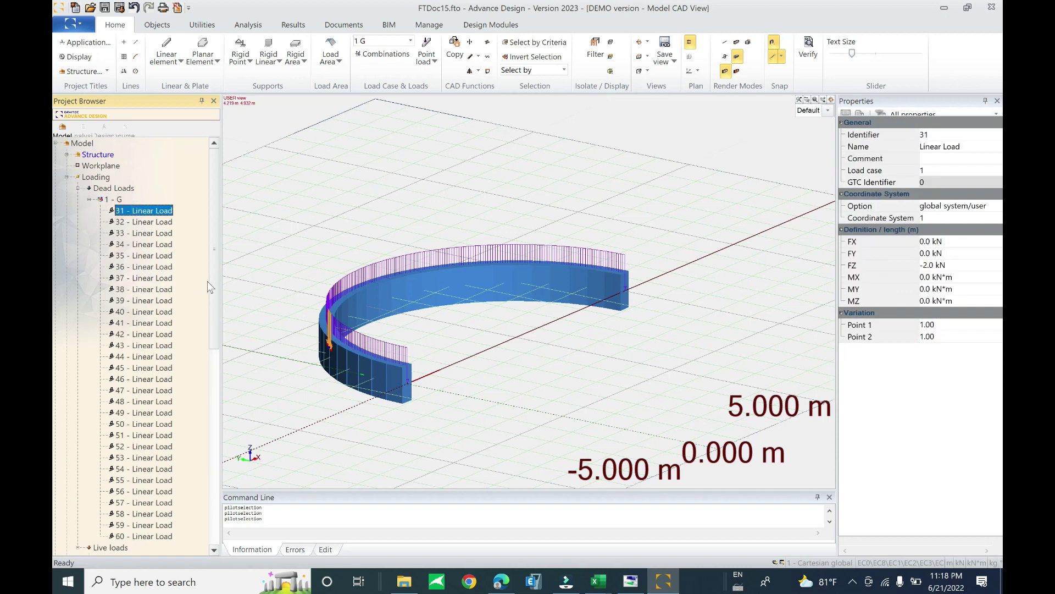
left_click_drag(213, 286, 212, 336)
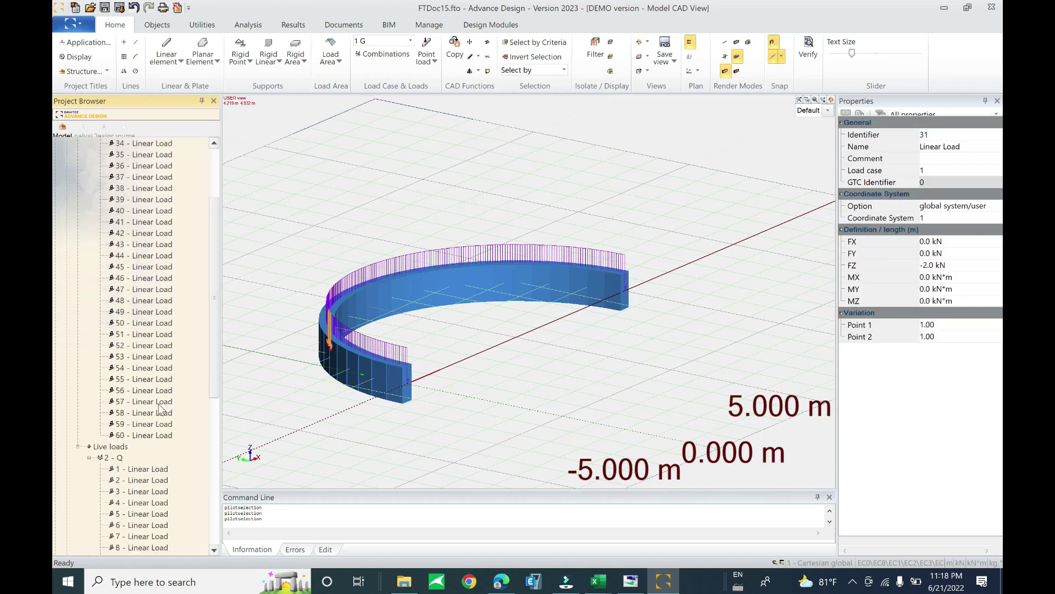
left_click(144, 436, "shift")
left_click(935, 265)
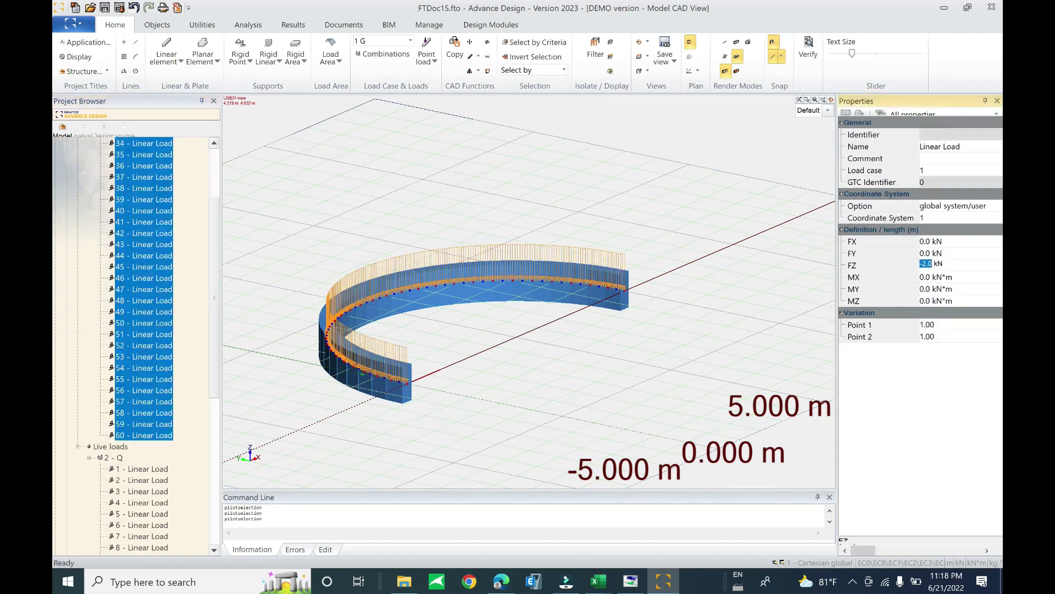
type("-3")
key("Return")
left_click(249, 267)
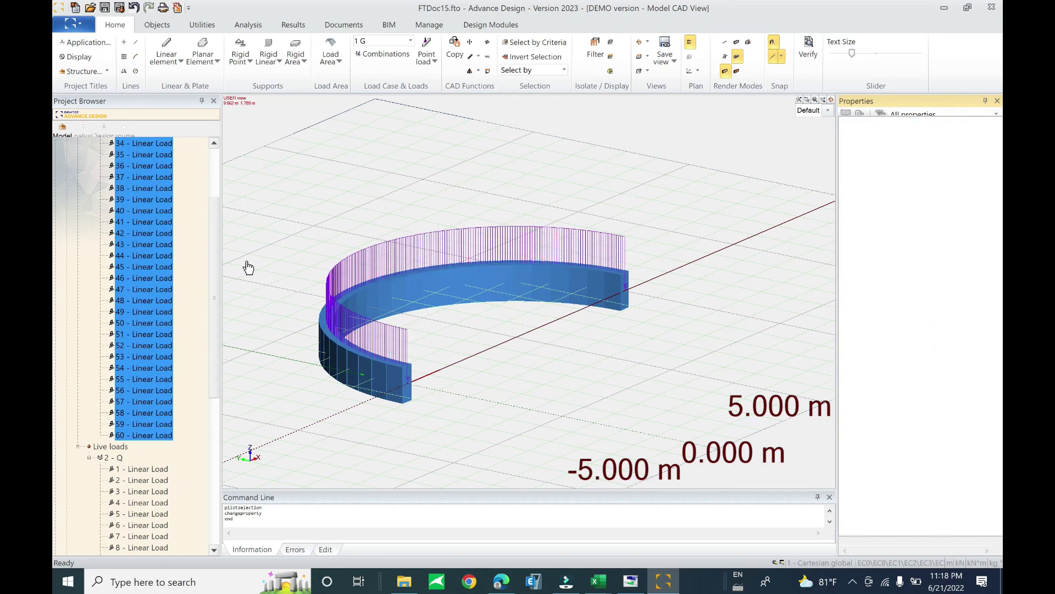
scroll(212, 261, "up", 3)
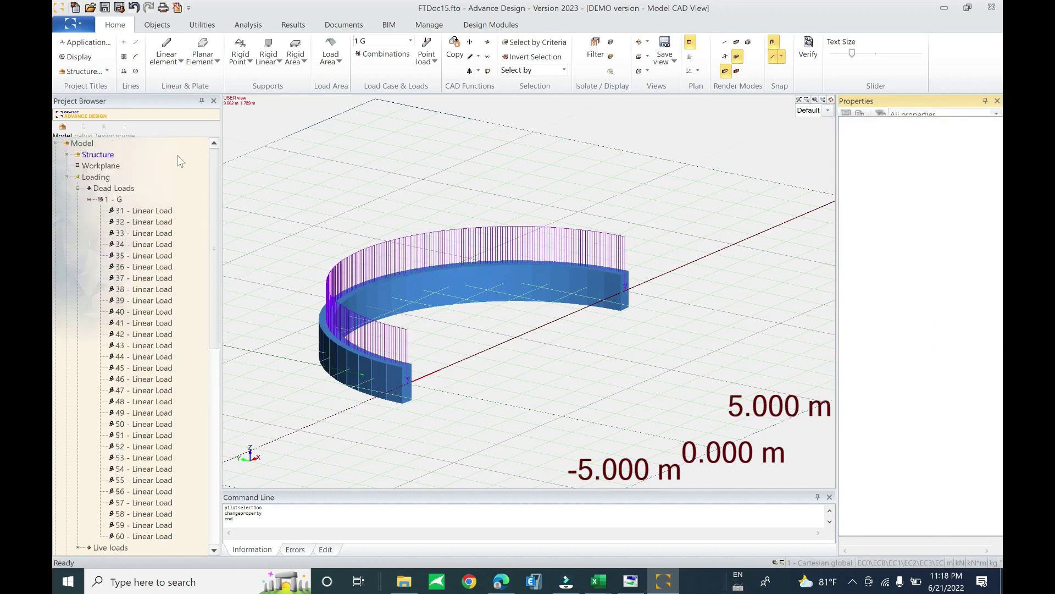
left_click(89, 200)
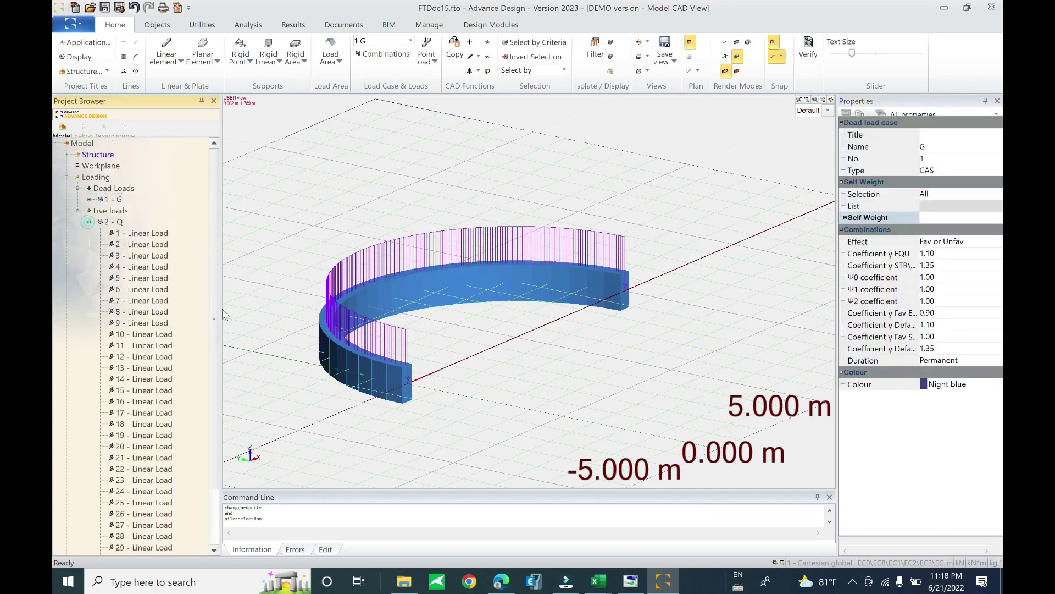
left_click(88, 222)
Place fixed rigid point supports at both ends of the curved beam and display the model in axes render mode
mouse_move(555, 360)
middle_mouse_down()
mouse_move(558, 372)
mouse_move(572, 361)
mouse_move(563, 367)
middle_mouse_up()
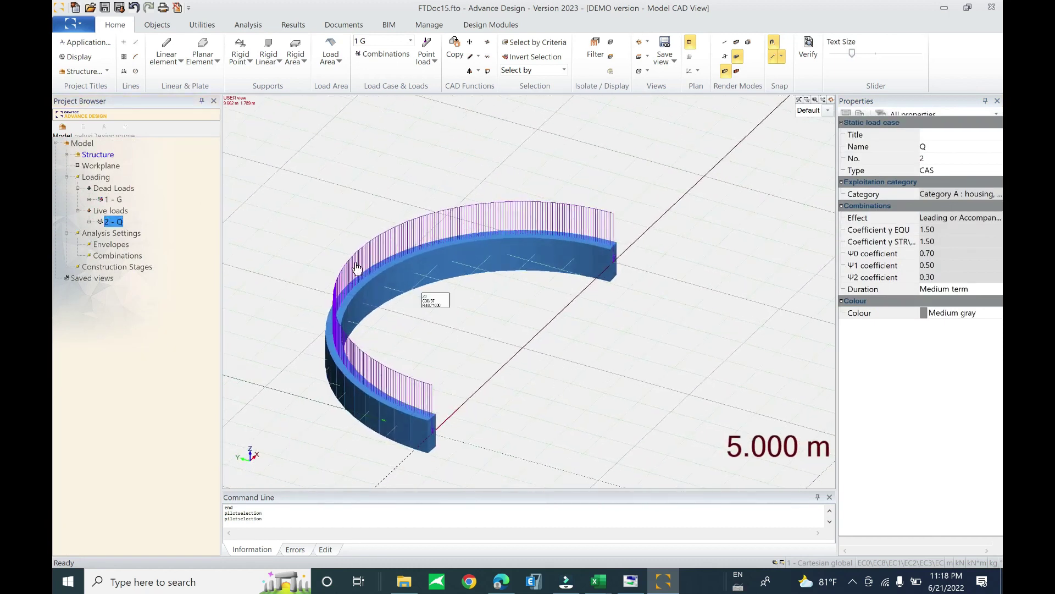
left_click(250, 60)
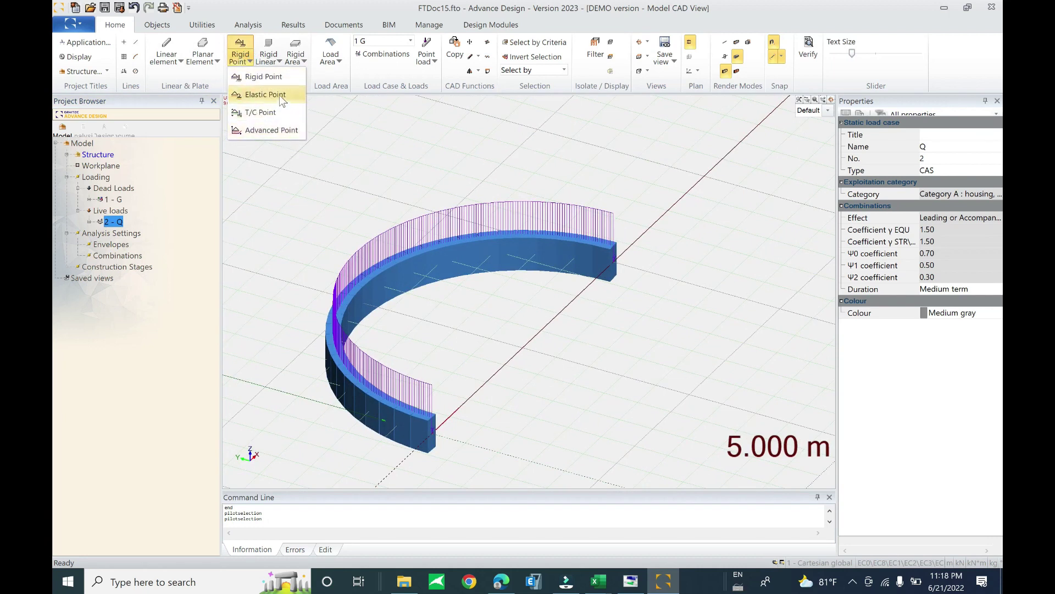
left_click(266, 77)
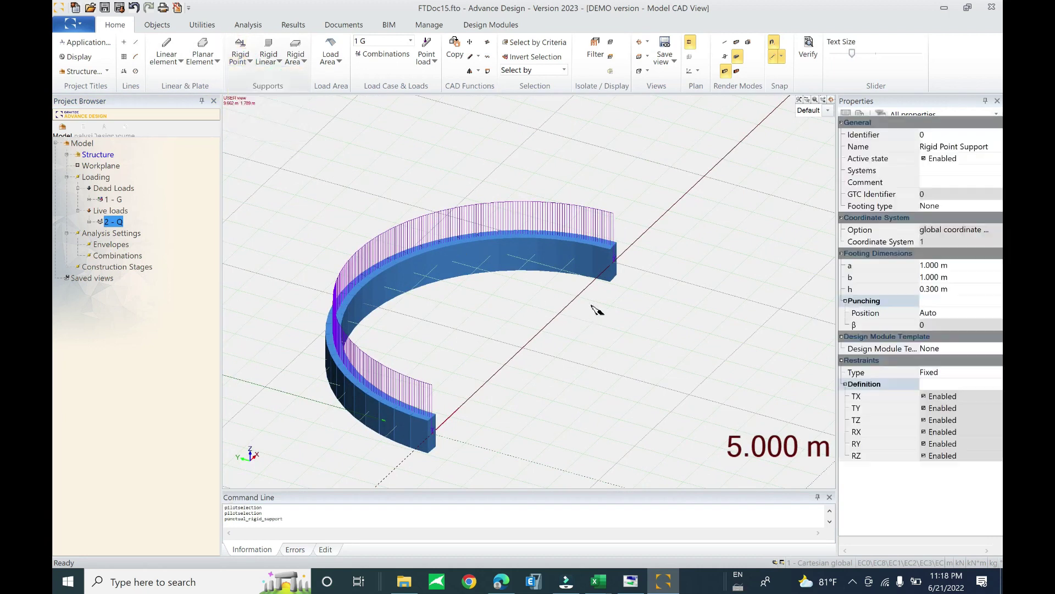
left_click(618, 265)
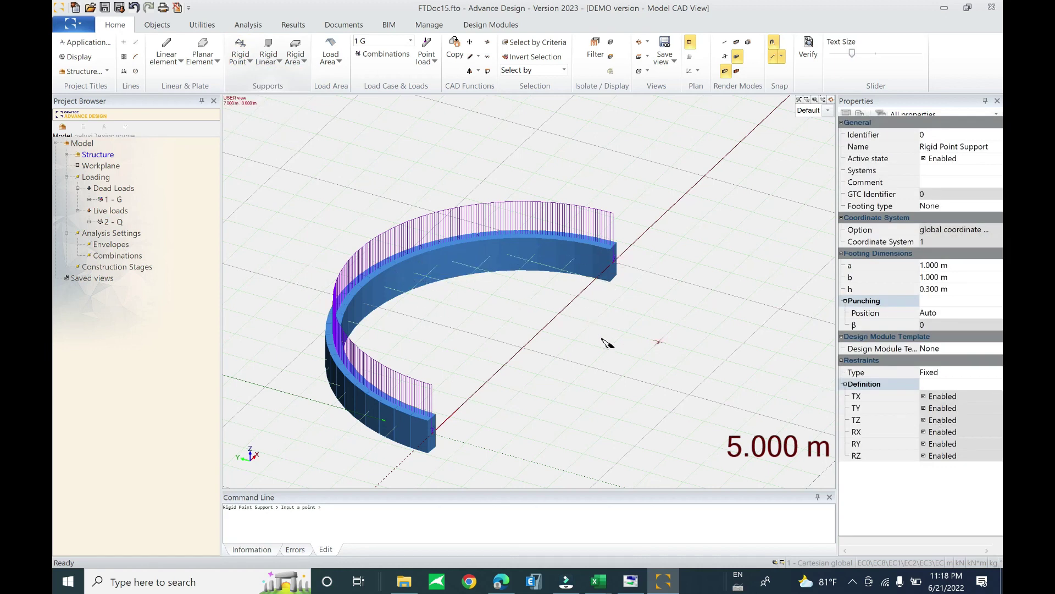
left_click(970, 376)
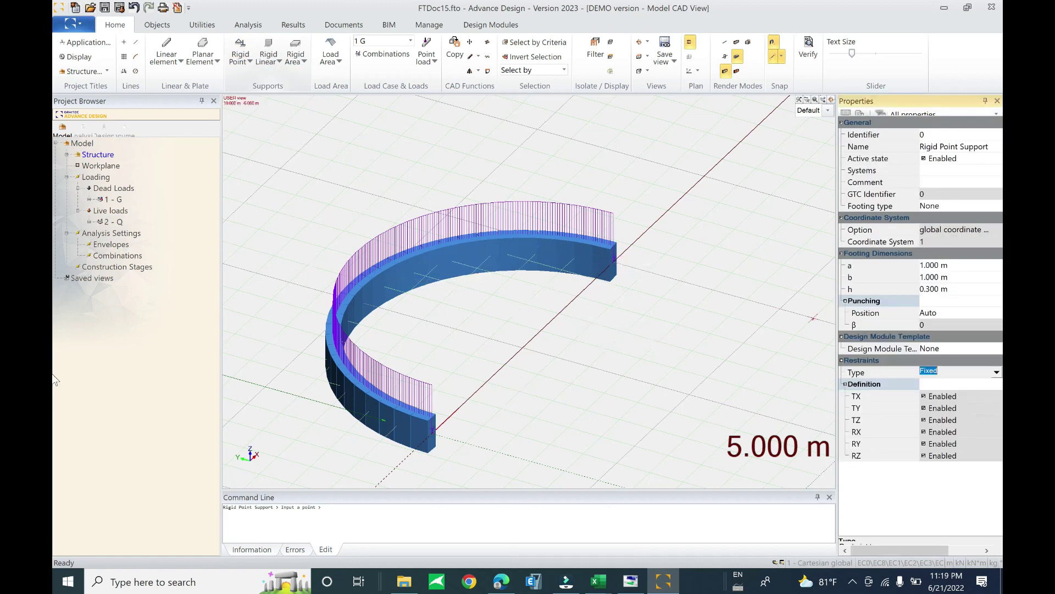
left_click(997, 372)
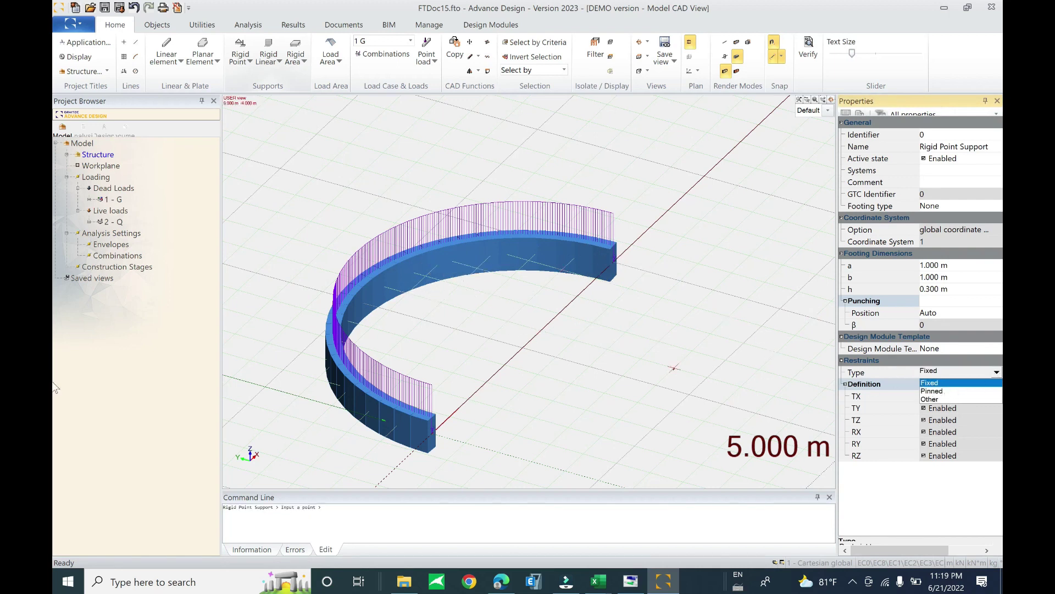
key("Escape")
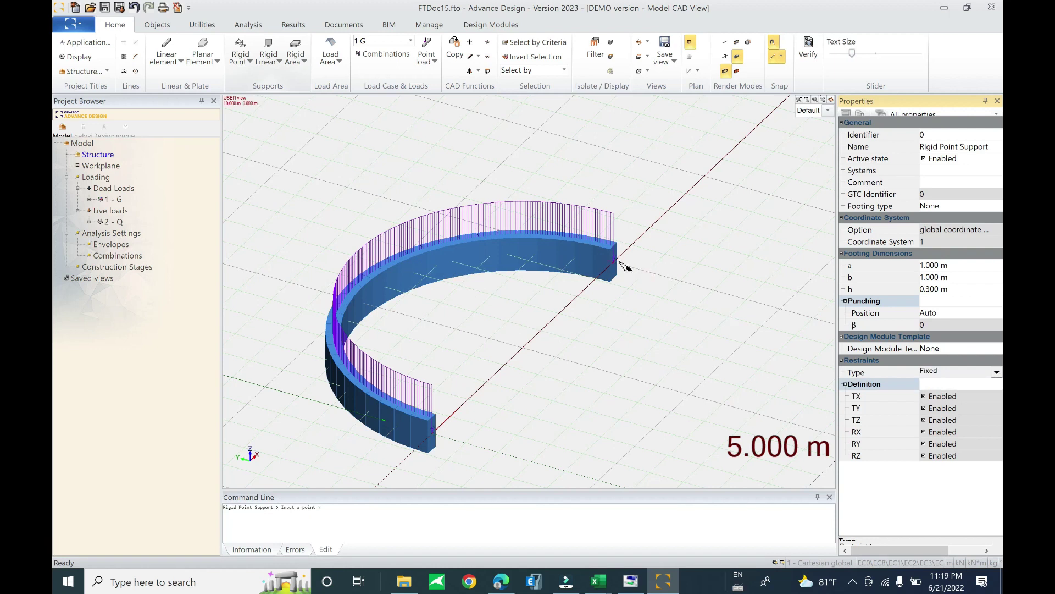
left_click(589, 372)
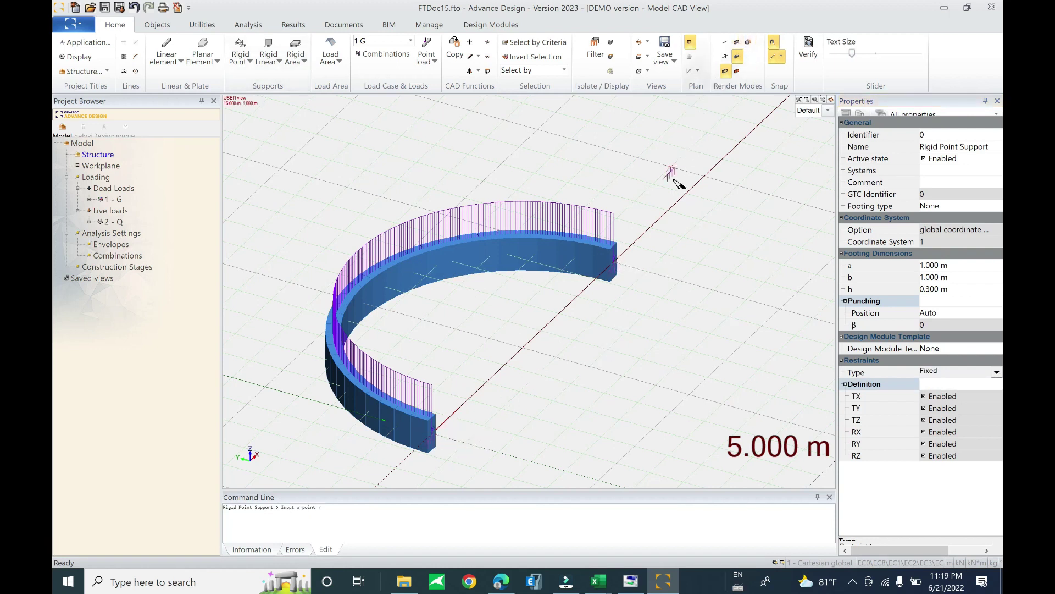
key("Escape")
left_click(727, 46)
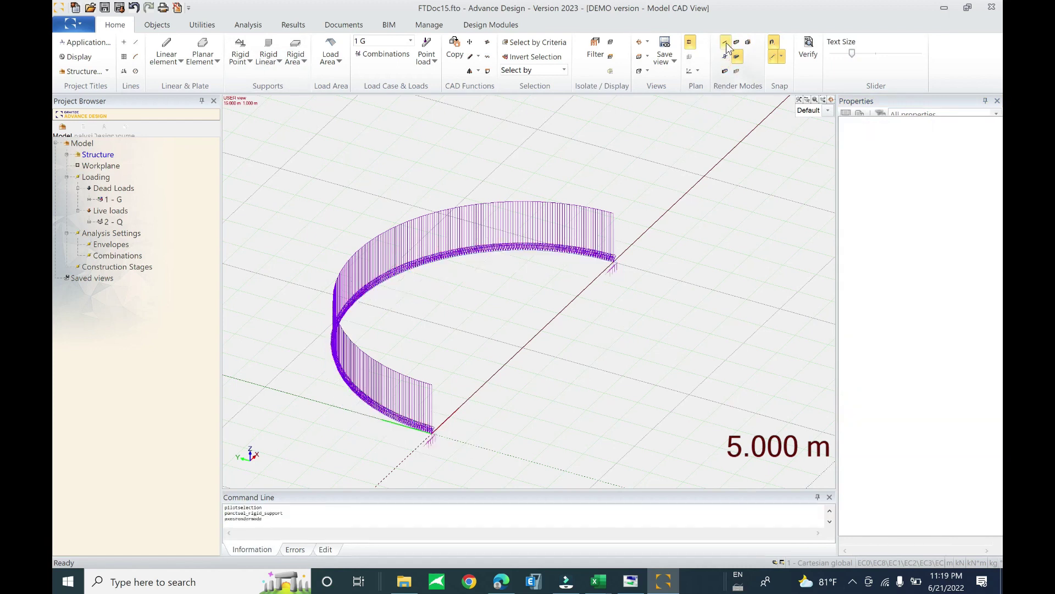
middle_click_drag(670, 274, 610, 273)
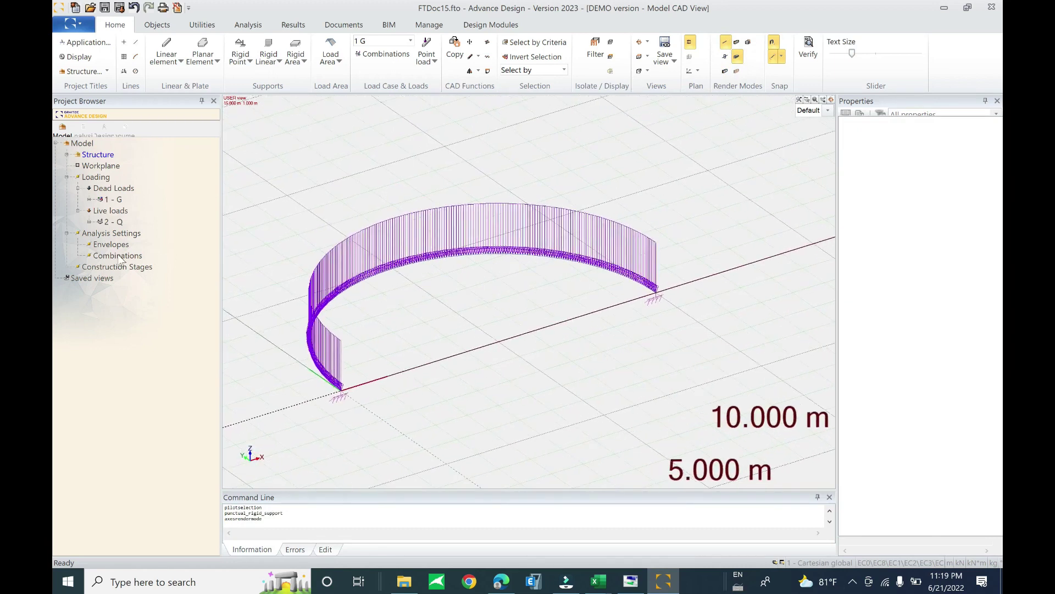
Generate simplified load combinations for ULS STR/GEO, SLS characteristic and SLS quasi-permanent, with live load as the predominant action
left_click(121, 256)
right_click(121, 257)
left_click(141, 261)
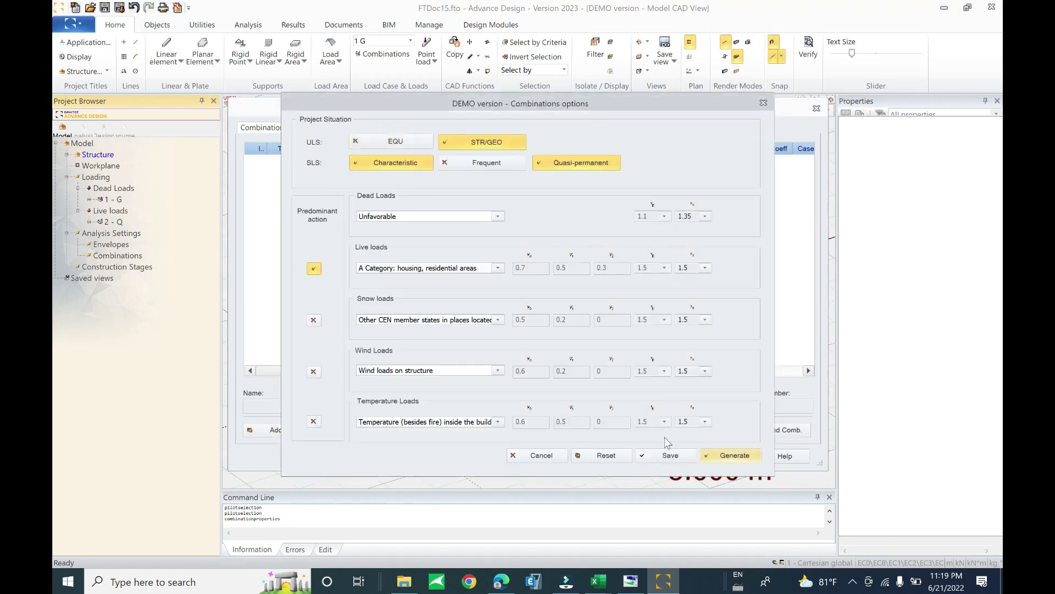
left_click(683, 455)
left_click(525, 314)
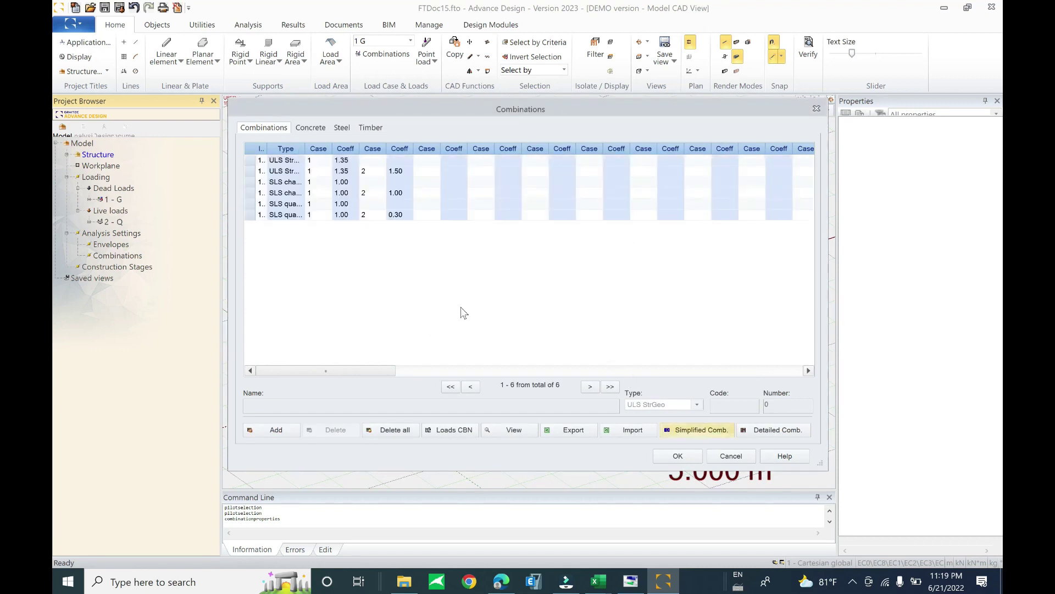
left_click(677, 456)
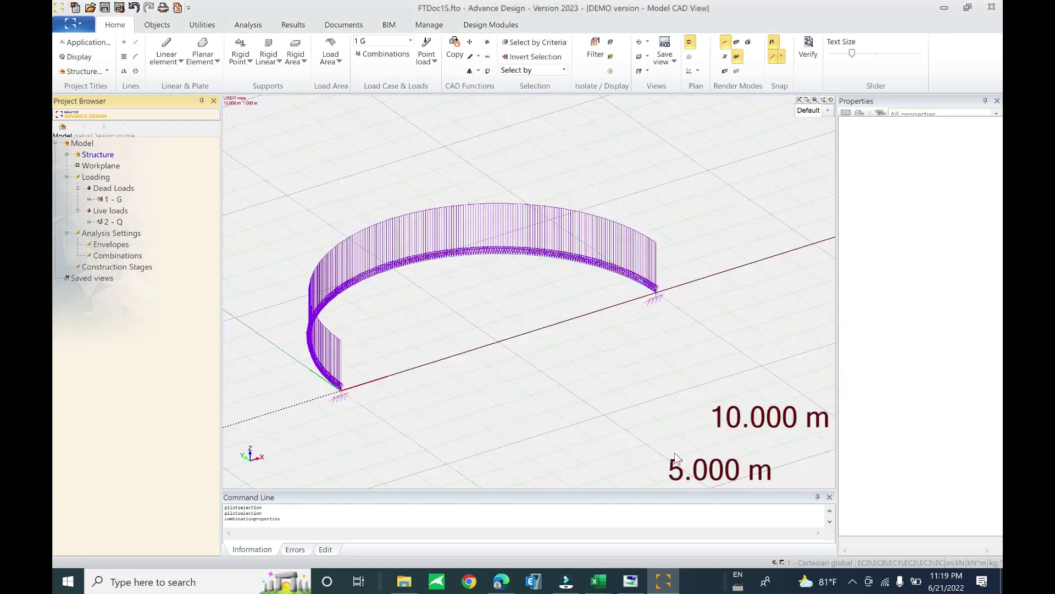
Create a family of envelopes and generate Max/Min (Abs) force envelopes over all load cases and combinations
right_click(115, 244)
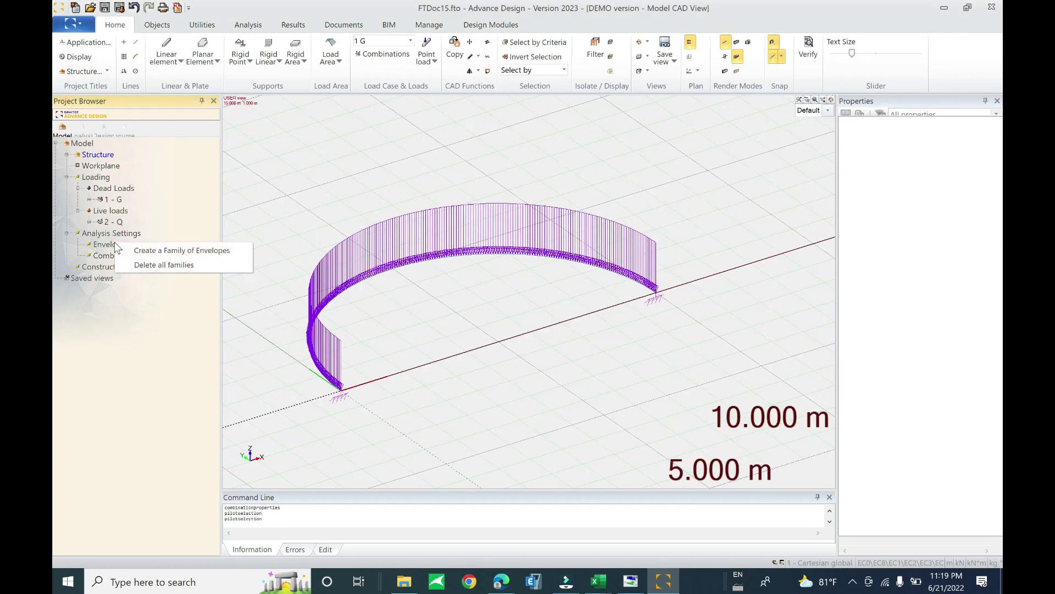
left_click(151, 251)
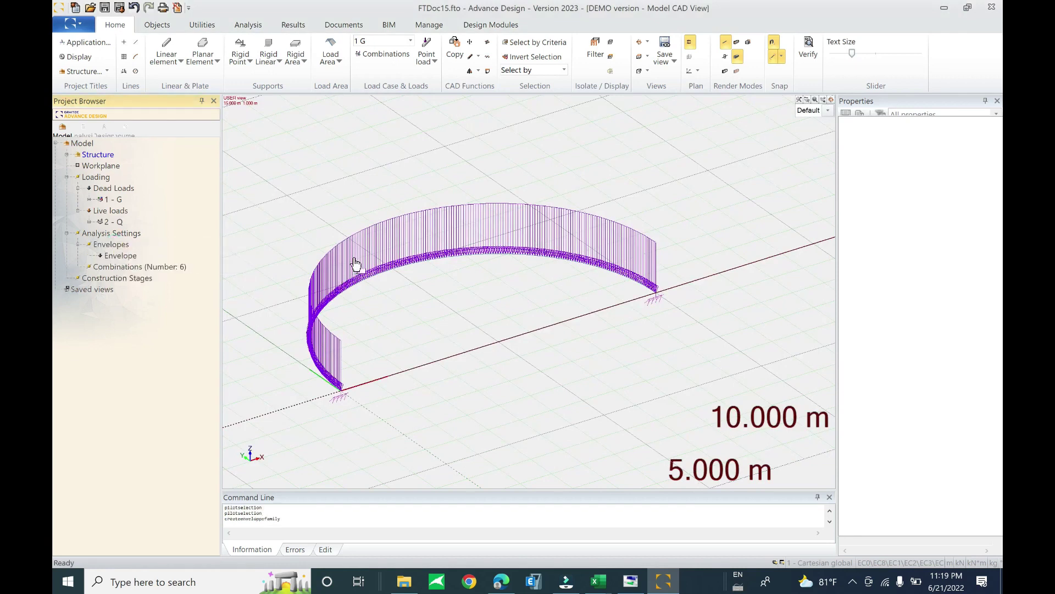
left_click(128, 255)
right_click(129, 256)
left_click(154, 265)
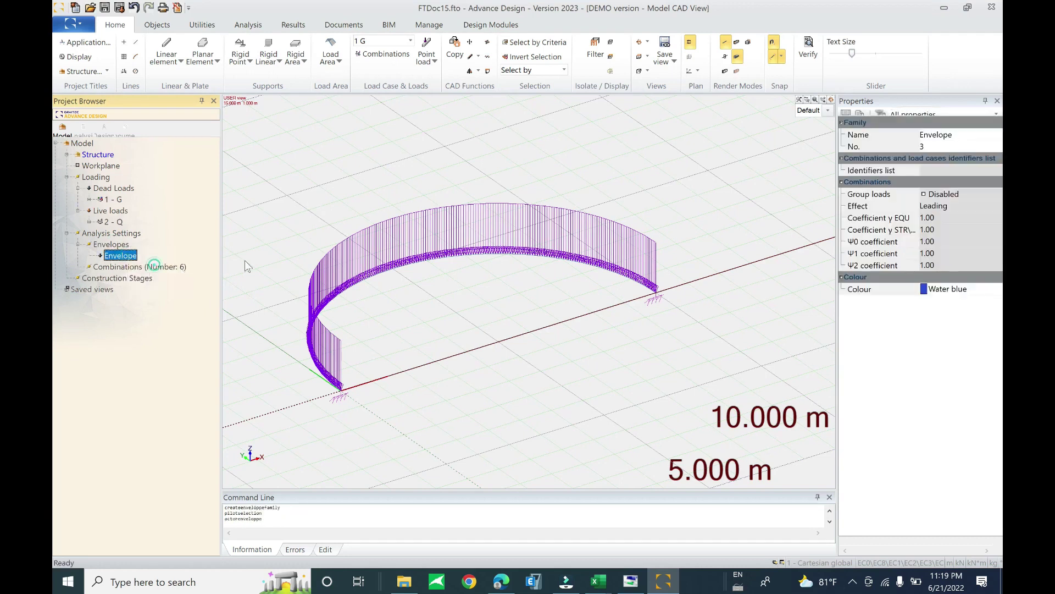
left_click(360, 204)
left_click(343, 219)
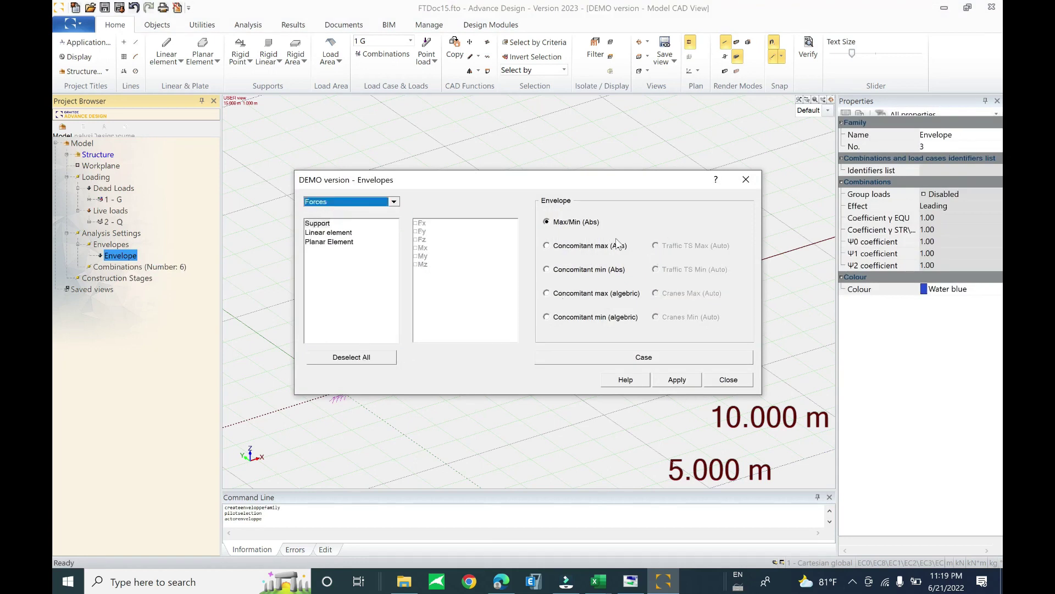
left_click(589, 361)
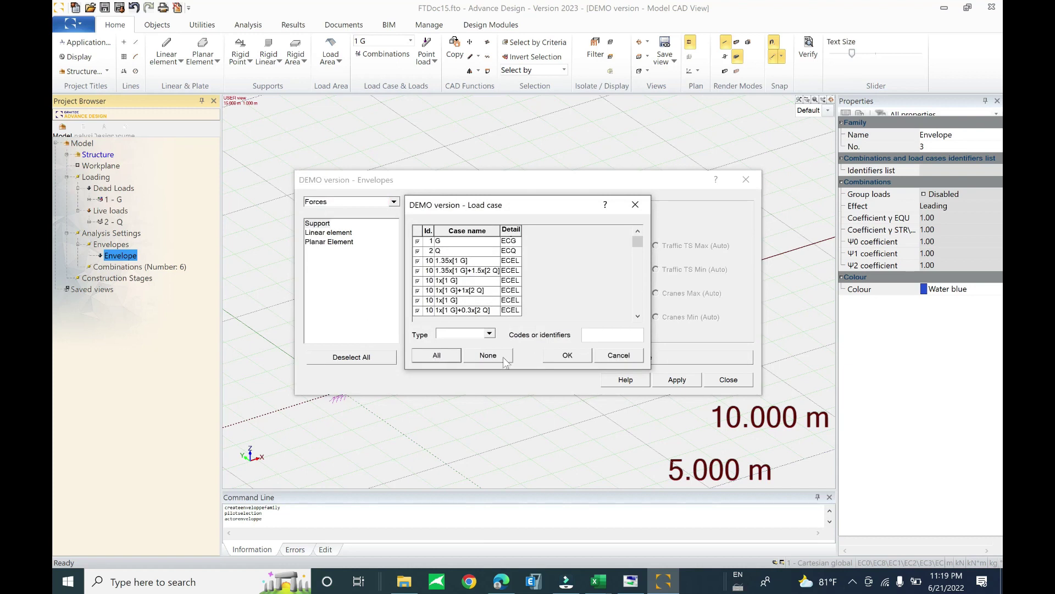
left_click(577, 357)
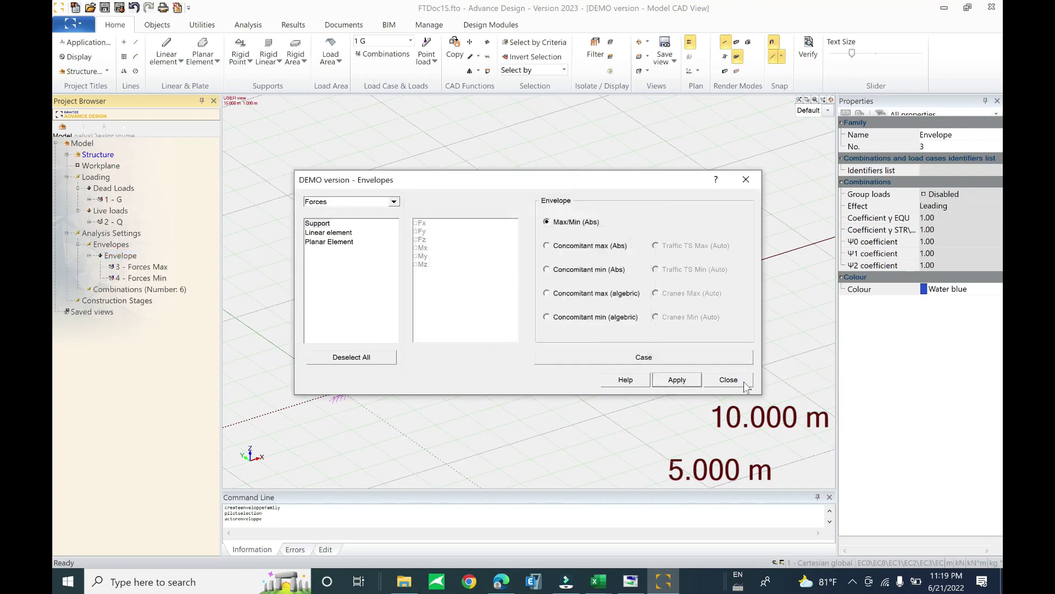
left_click(745, 383)
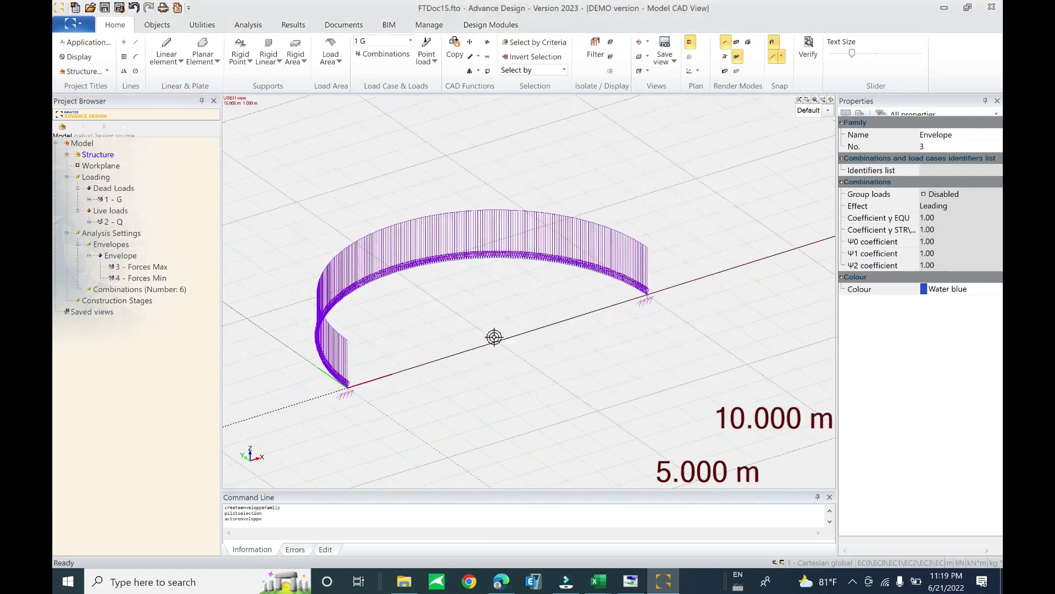
scroll(493, 337, "down", 3)
scroll(571, 370, "up", 2)
scroll(572, 370, "up", 1)
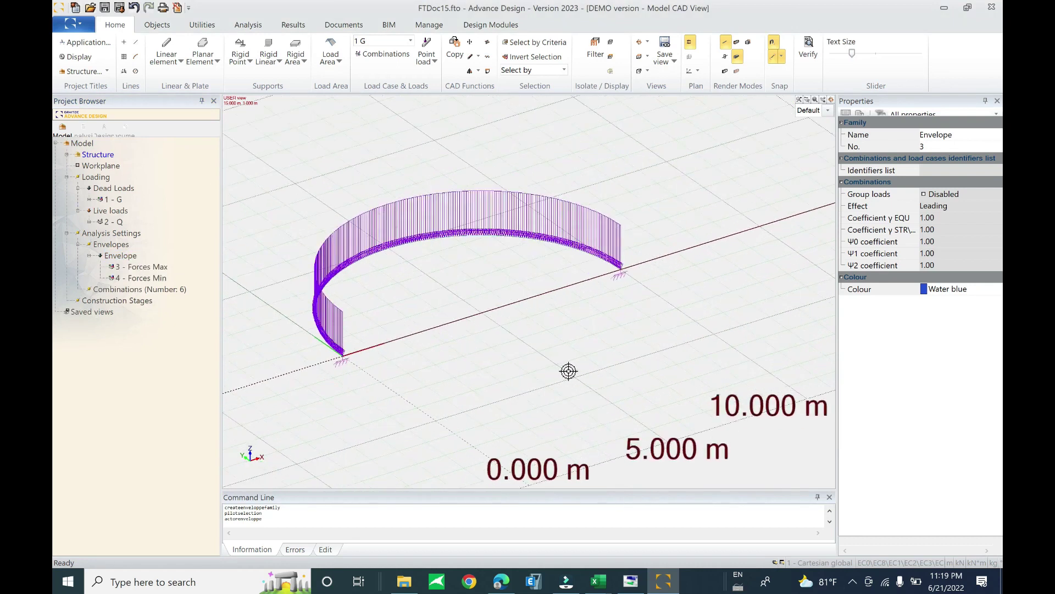
Enlarge the drawing area by narrowing the Properties and Project Browser panes beside the model
left_click_drag(839, 334, 905, 334)
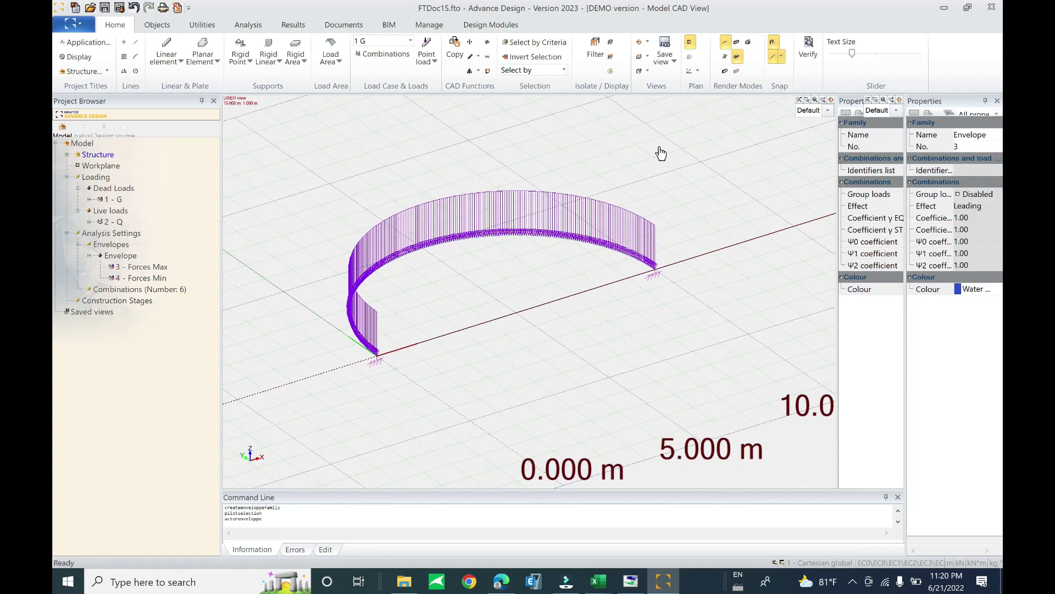
middle_click_drag(514, 338, 568, 359)
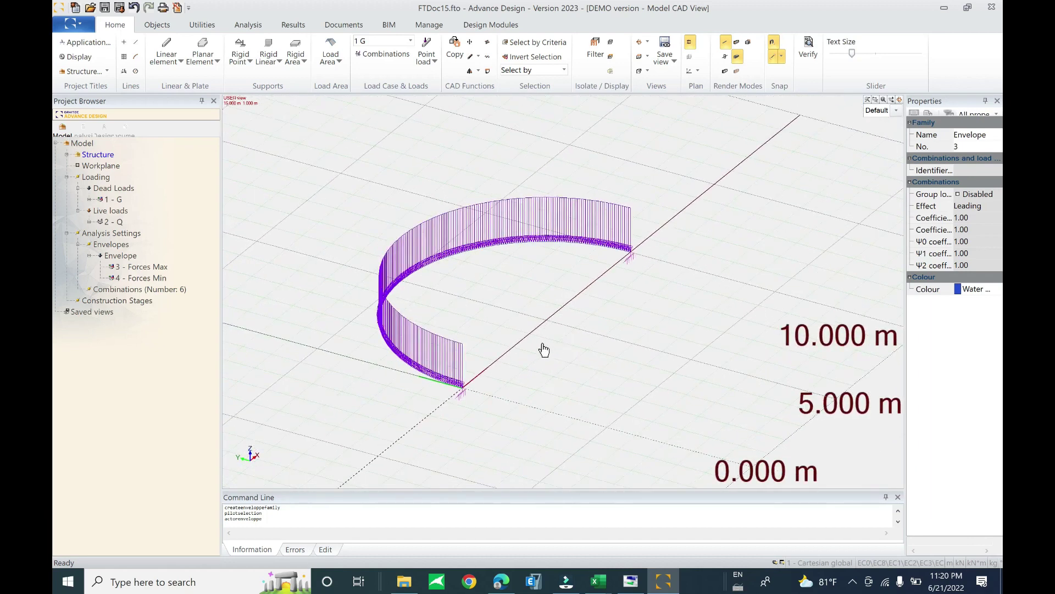
scroll(522, 377, "up", 1)
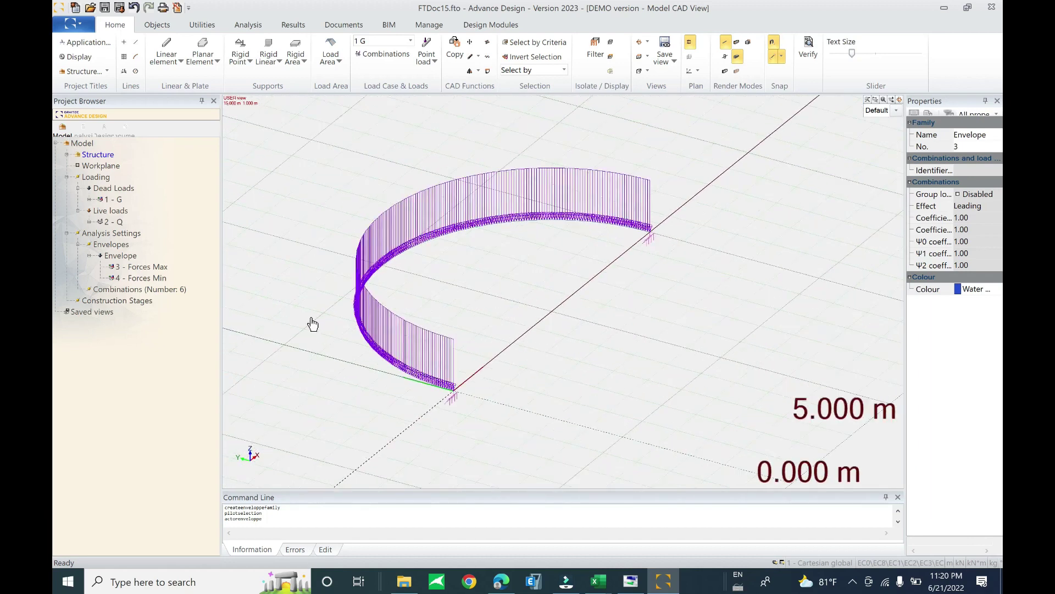
left_click_drag(221, 295, 190, 295)
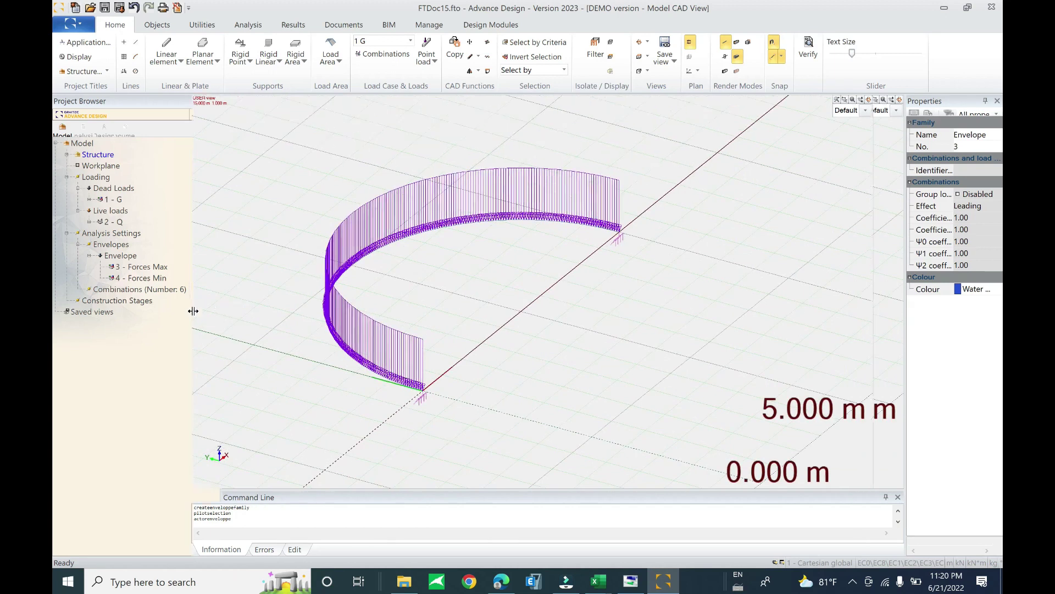
Create a new analysis model and run the calculation sequence with RC Design included
left_click(84, 128)
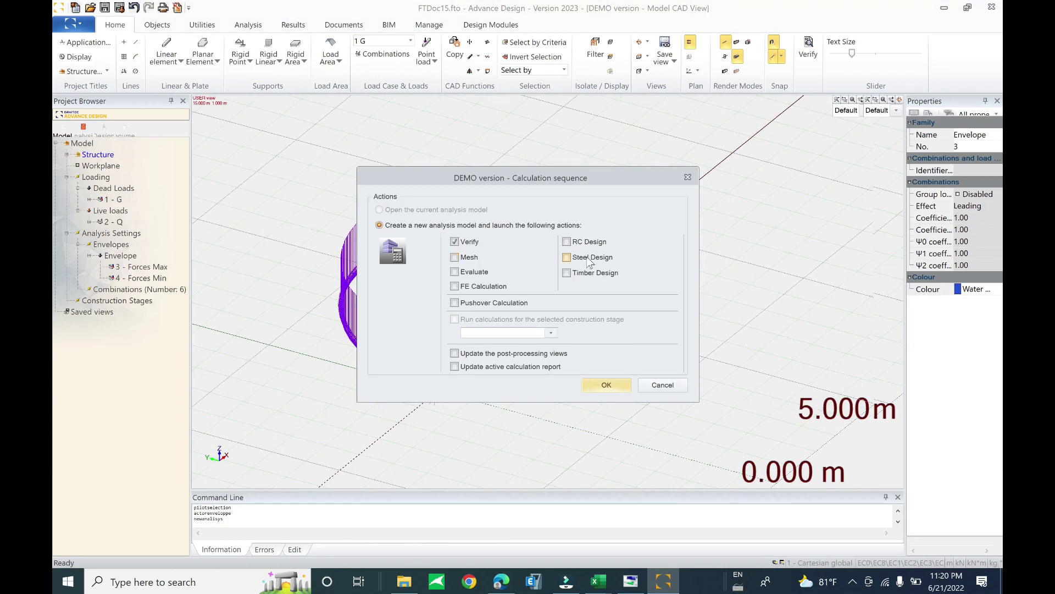
left_click(595, 243)
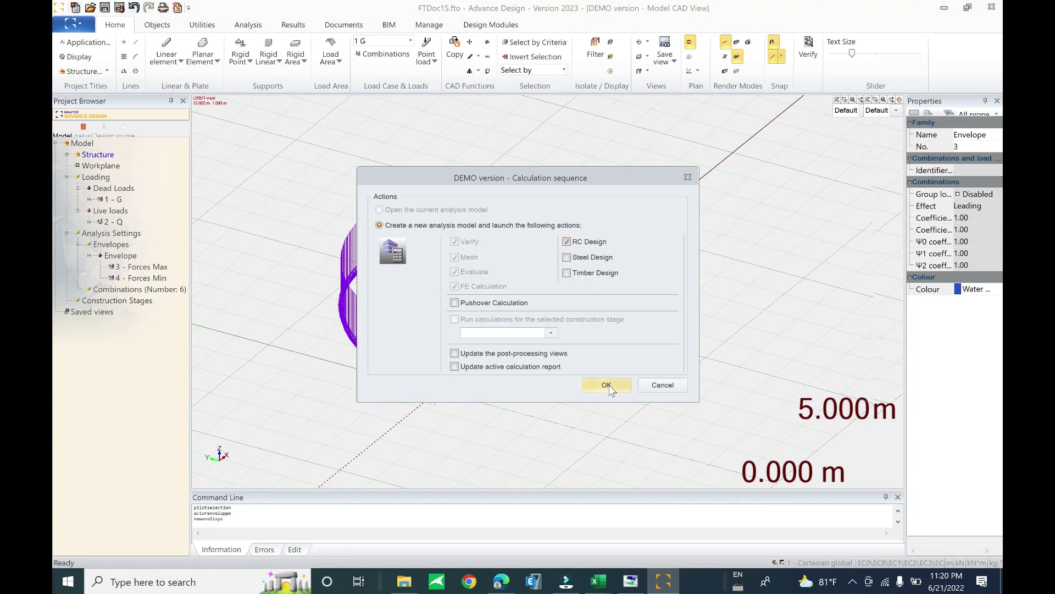
left_click(607, 386)
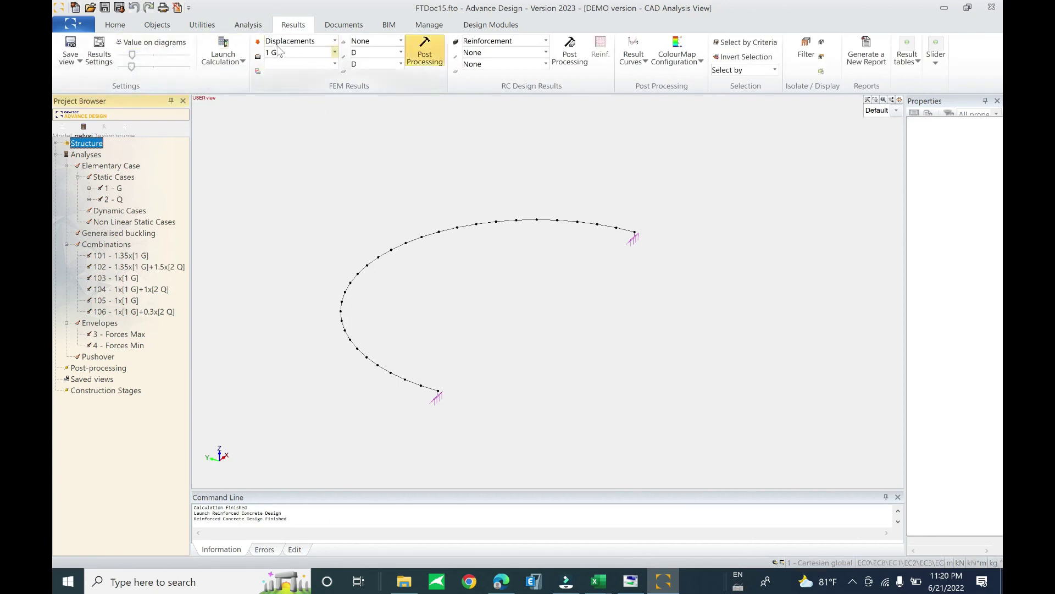
Display displacement D on linear elements only for combination 104 1x[1 G]+1x[2 Q]
left_click(297, 41)
left_click(295, 55)
left_click(288, 52)
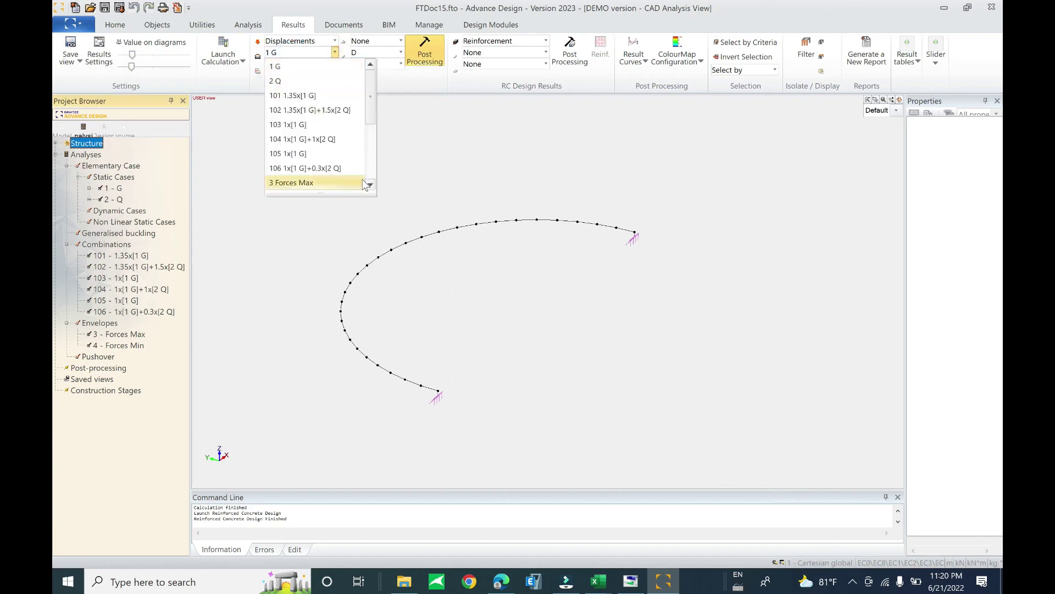
left_click(332, 138)
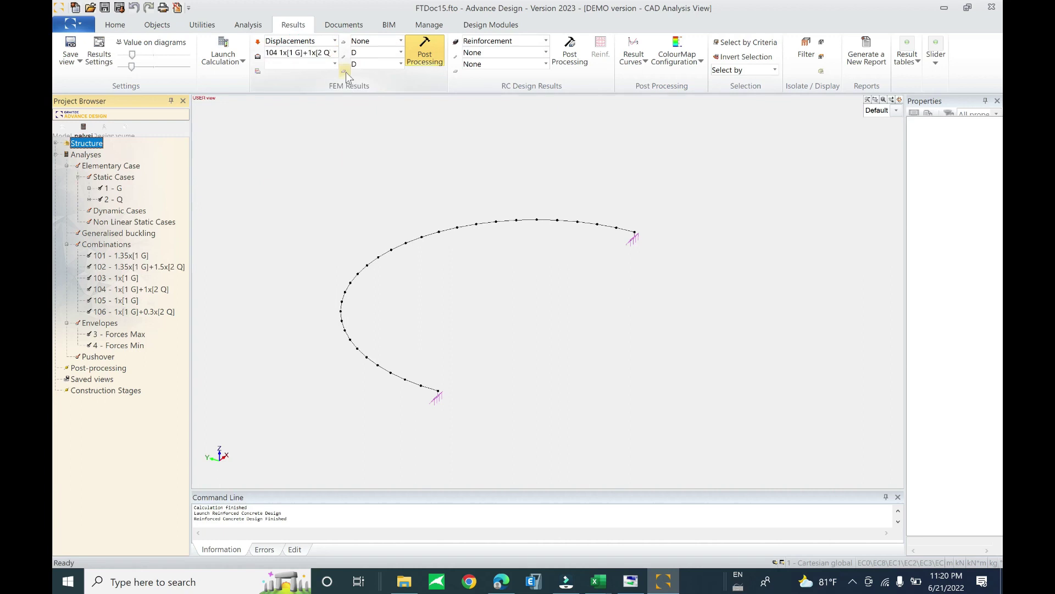
left_click(382, 65)
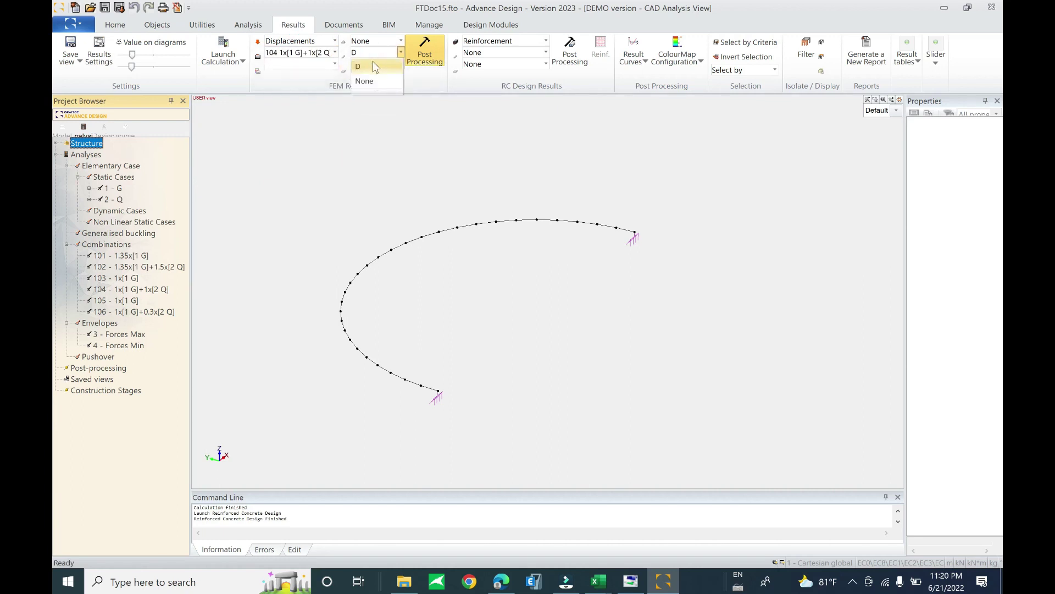
left_click(316, 73)
left_click(364, 66)
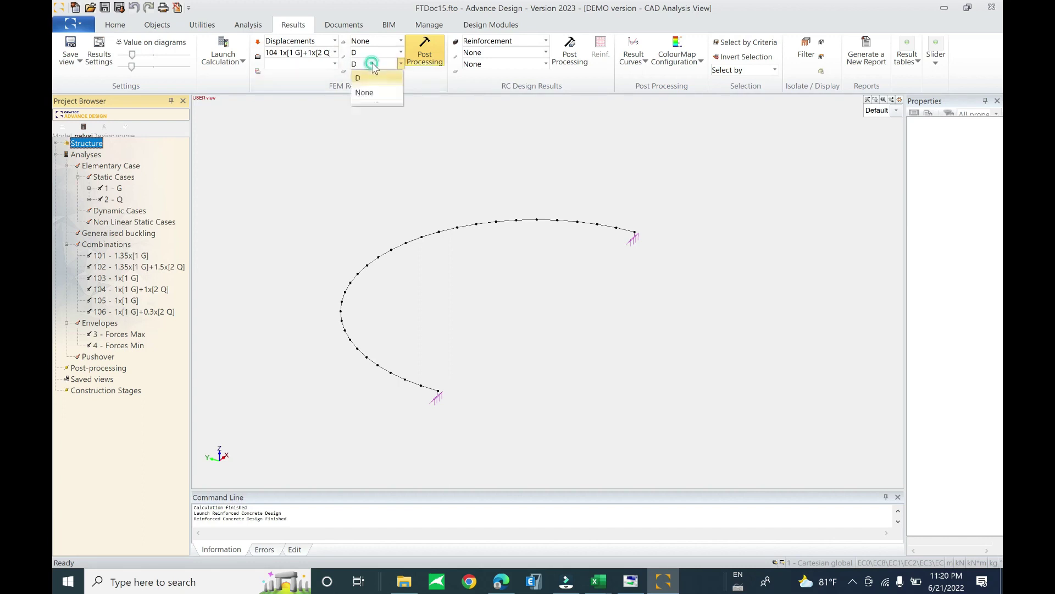
left_click(370, 94)
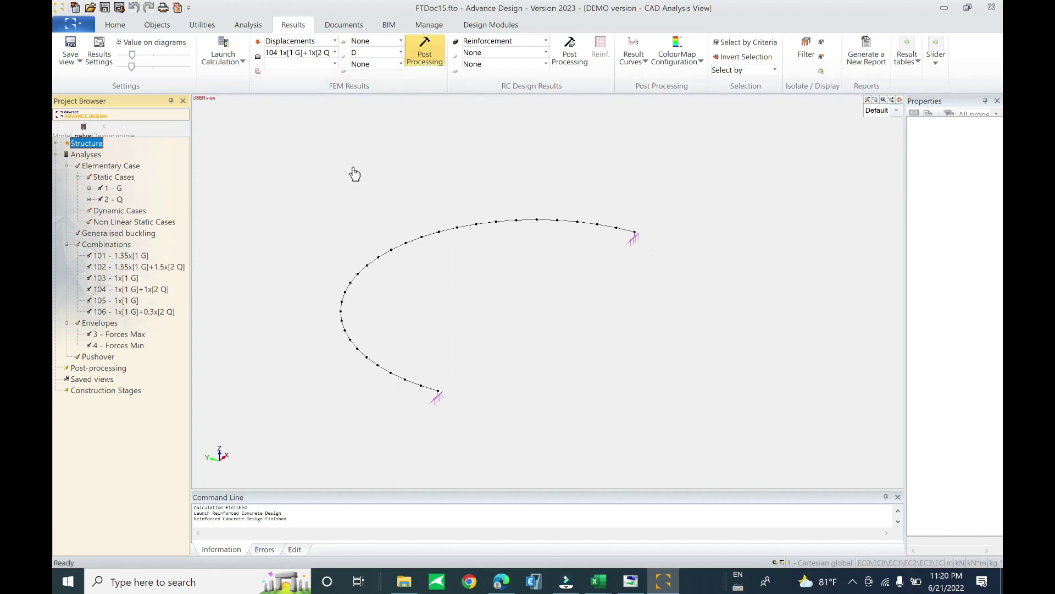
left_click(371, 52)
left_click(371, 68)
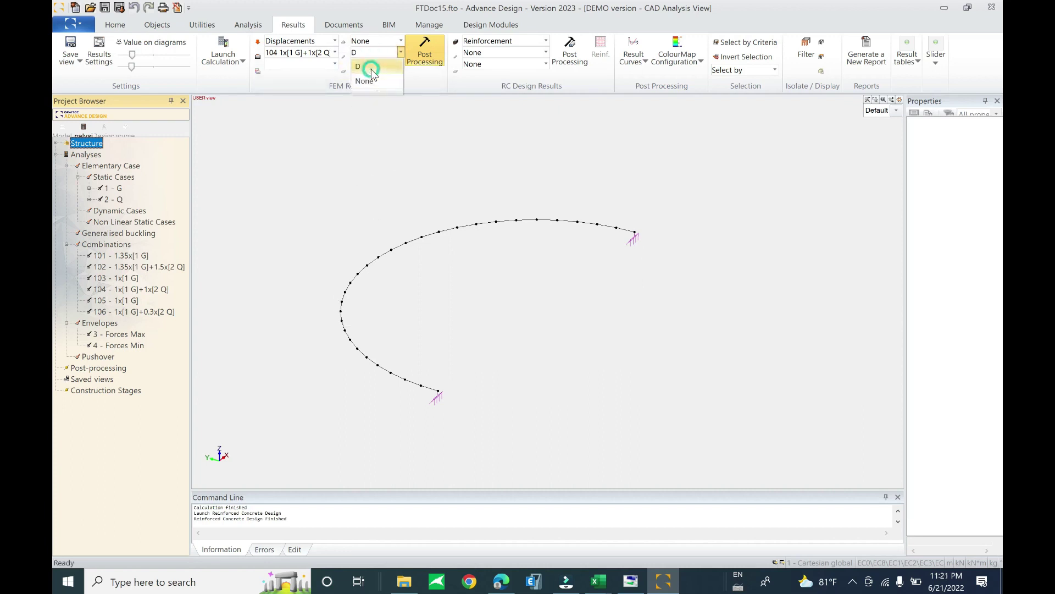
left_click(424, 52)
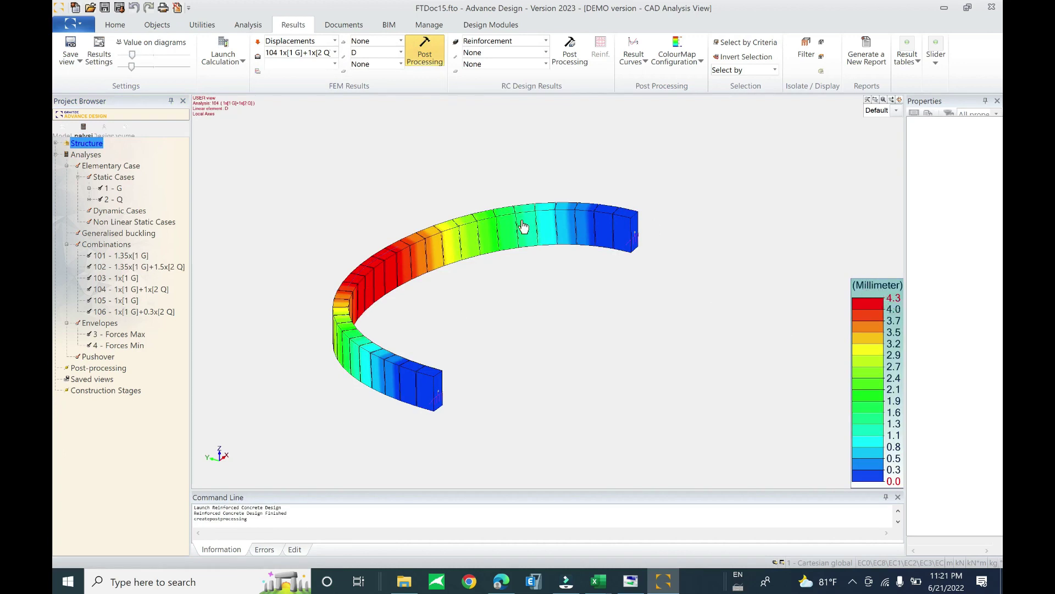
Show values on the displacement diagram and inspect them along the curved beam
left_click(149, 44)
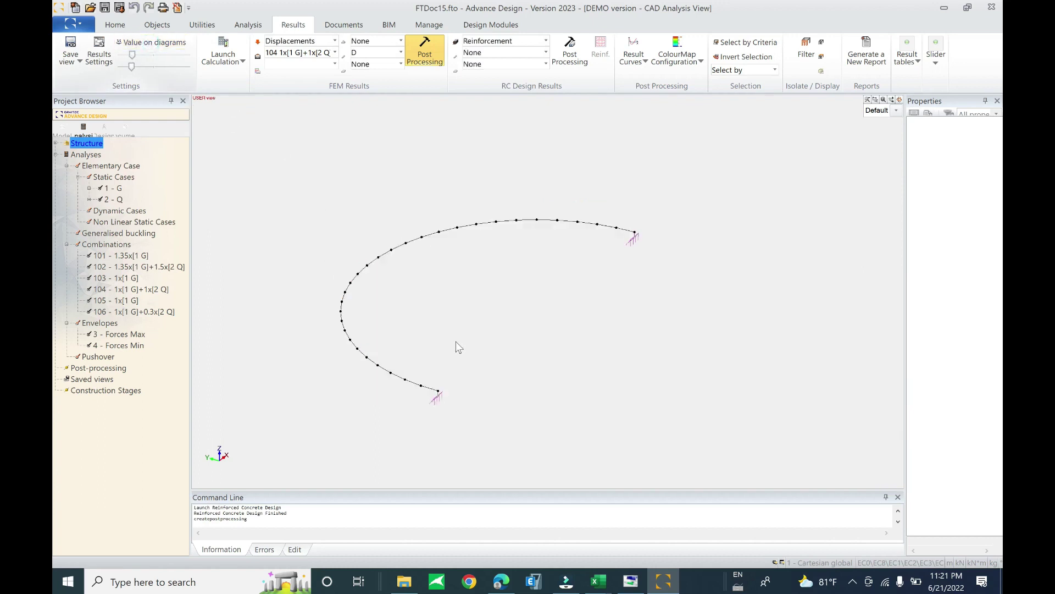
scroll(456, 343, "up", 6)
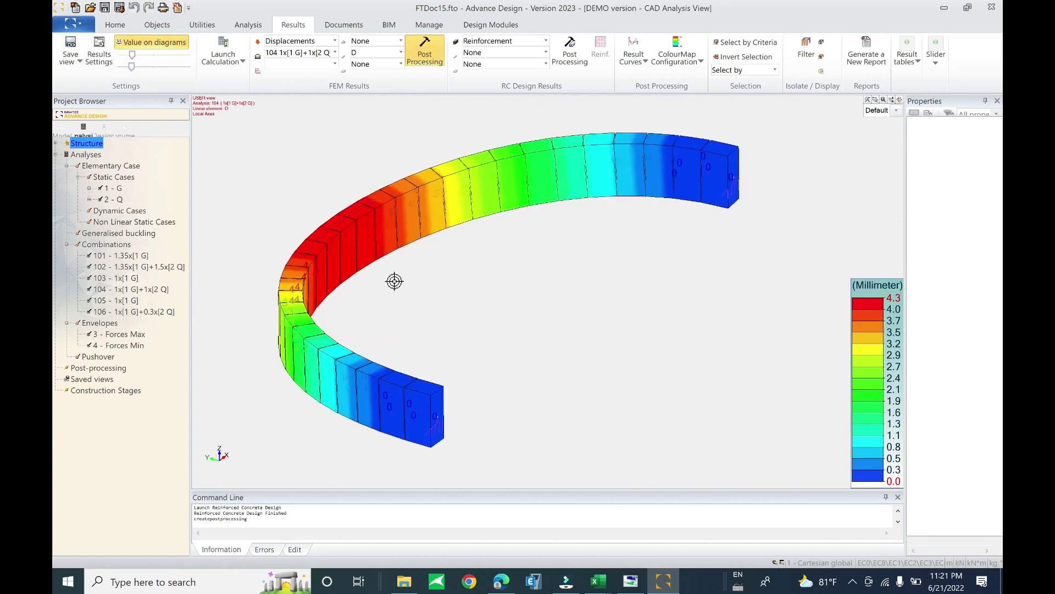
middle_click_drag(396, 318, 404, 204)
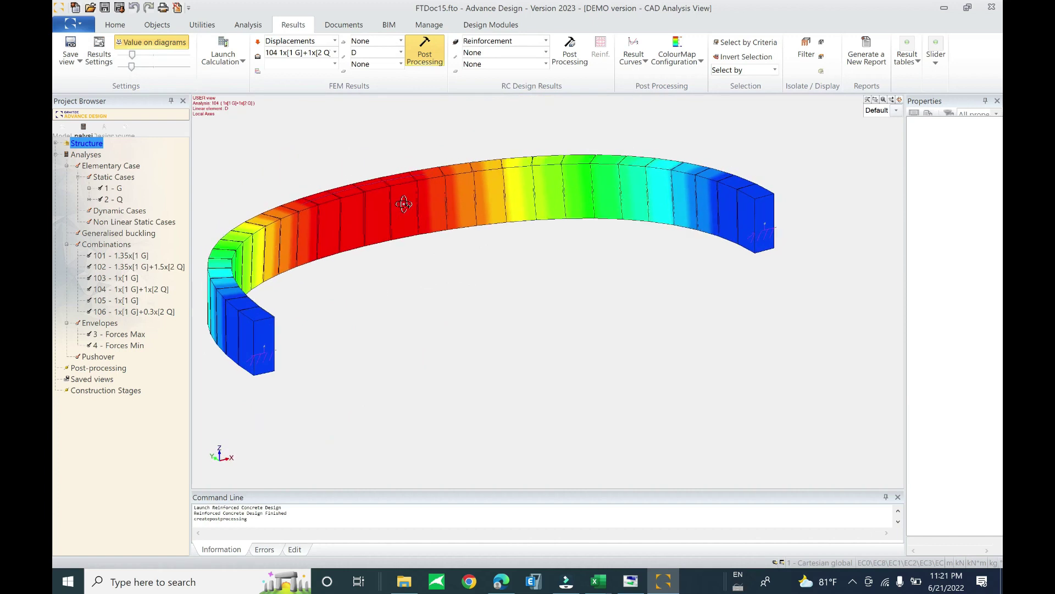
scroll(402, 212, "up", 5)
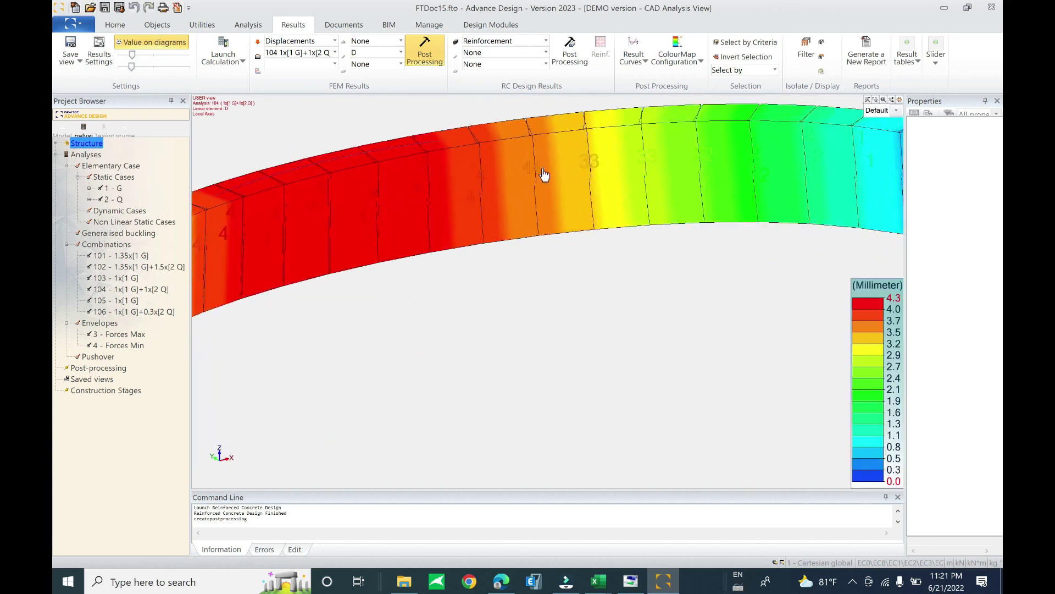
scroll(595, 234, "down", 5)
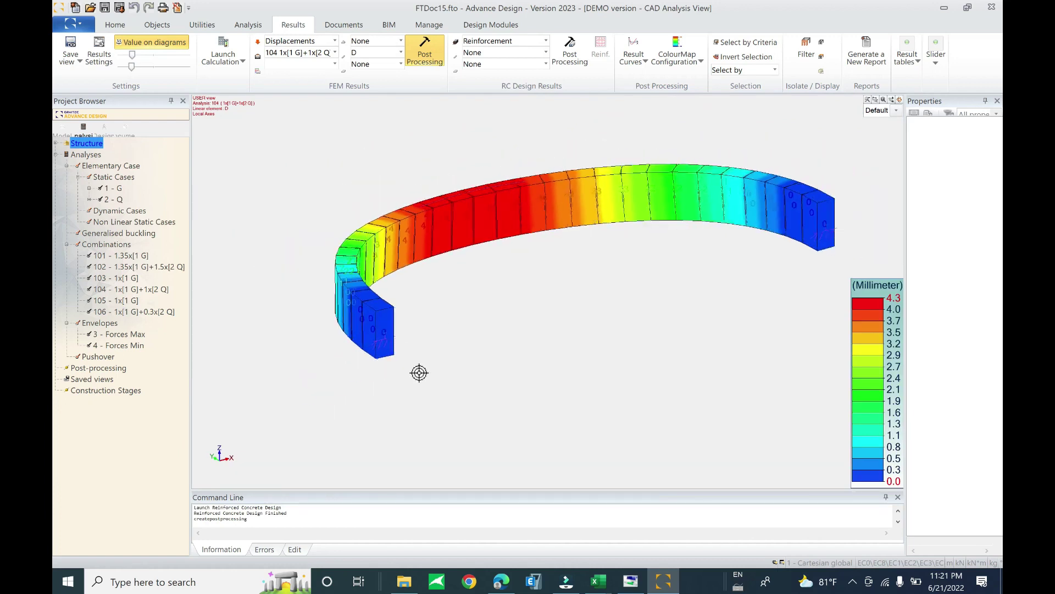
middle_click_drag(457, 398, 592, 287, "shift")
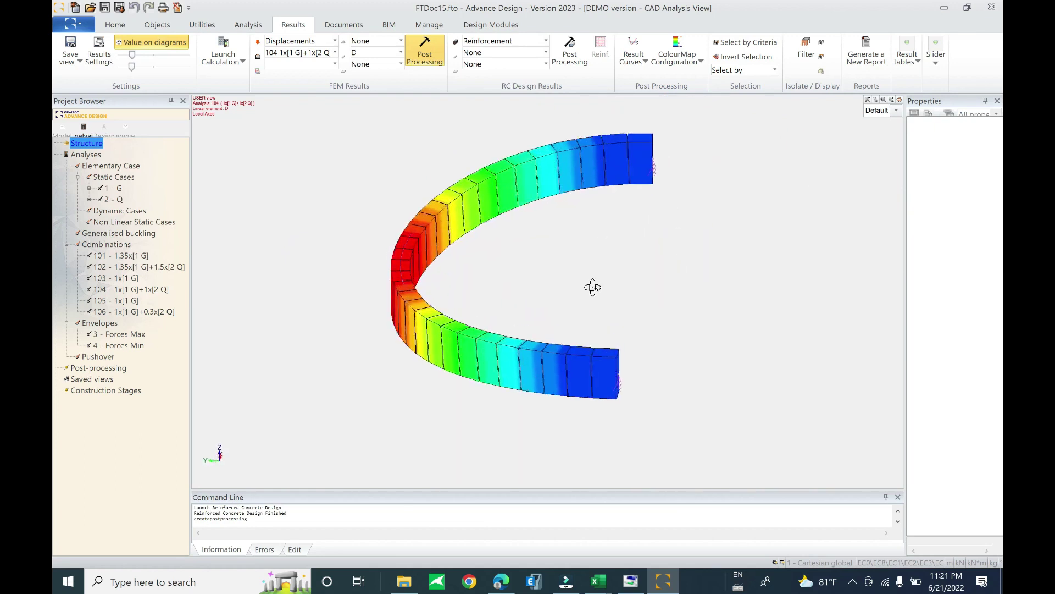
Play the animation of the beam's deformation under combination 104 and view it from different angles
left_click(699, 63)
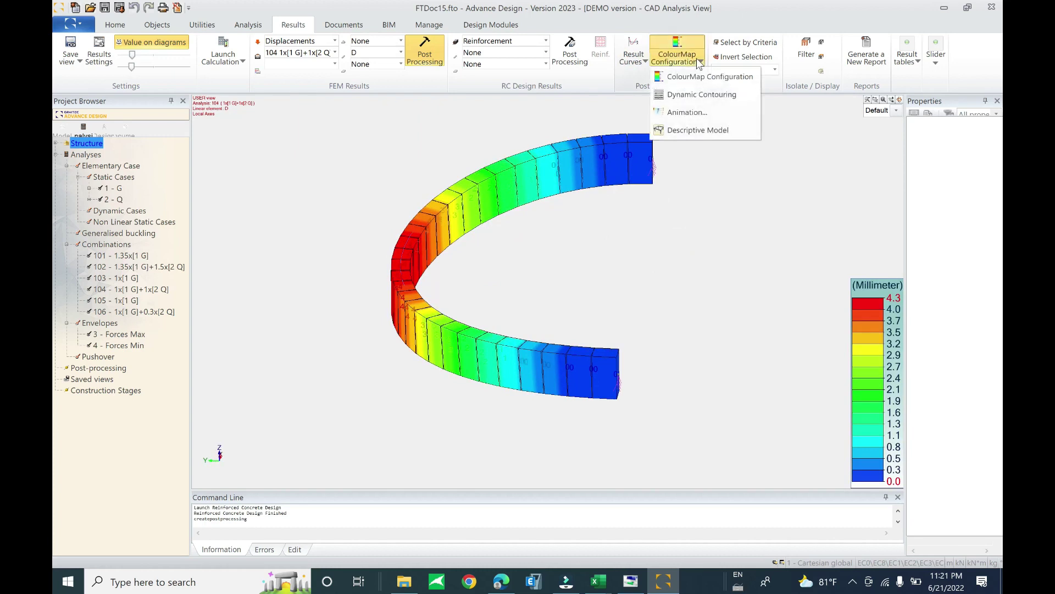
left_click(668, 111)
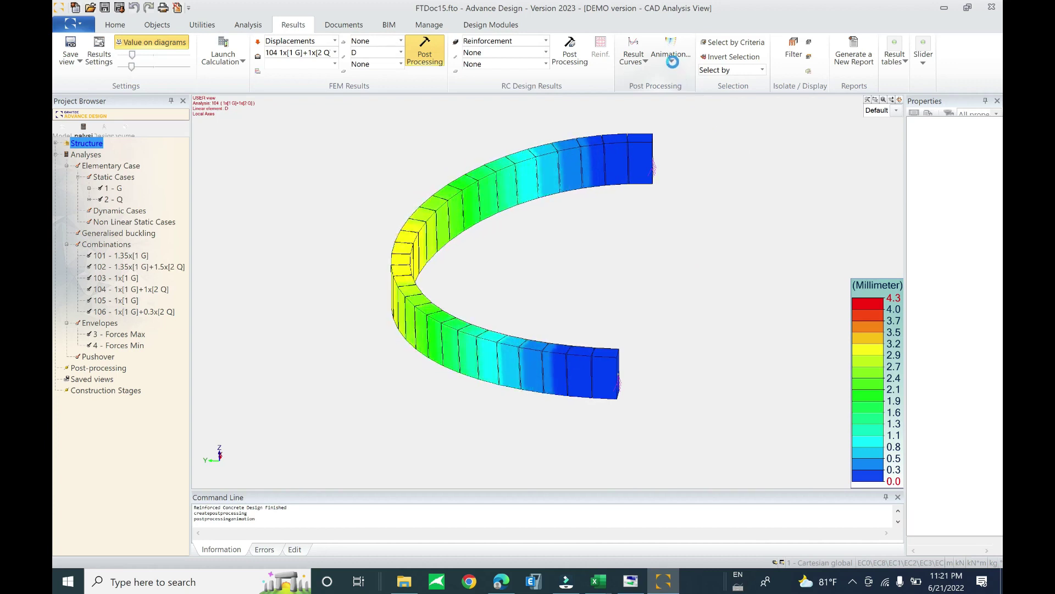
middle_click_drag(641, 282, 598, 251, "shift")
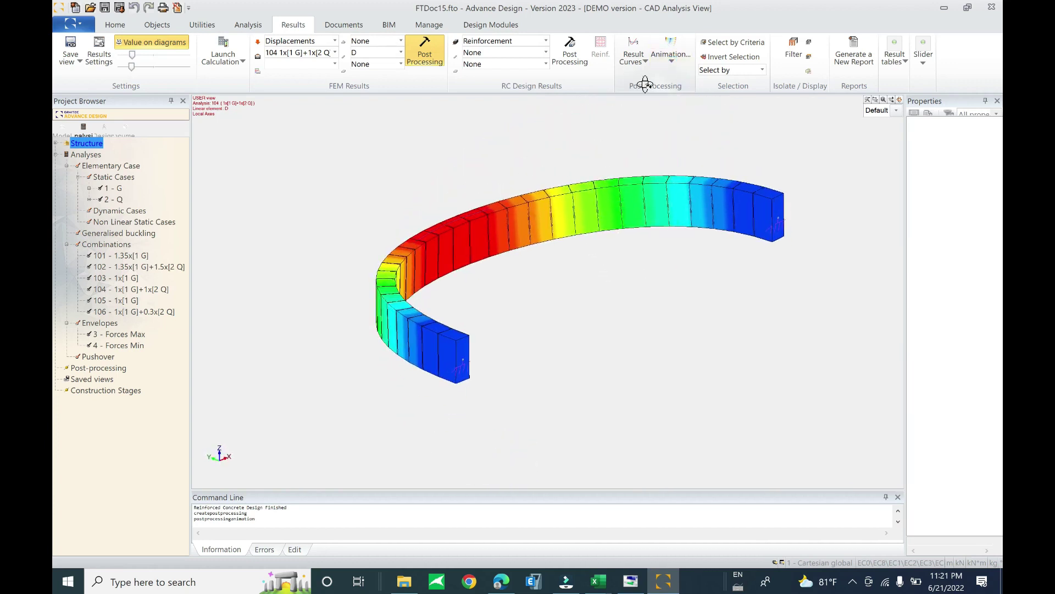
left_click(671, 47)
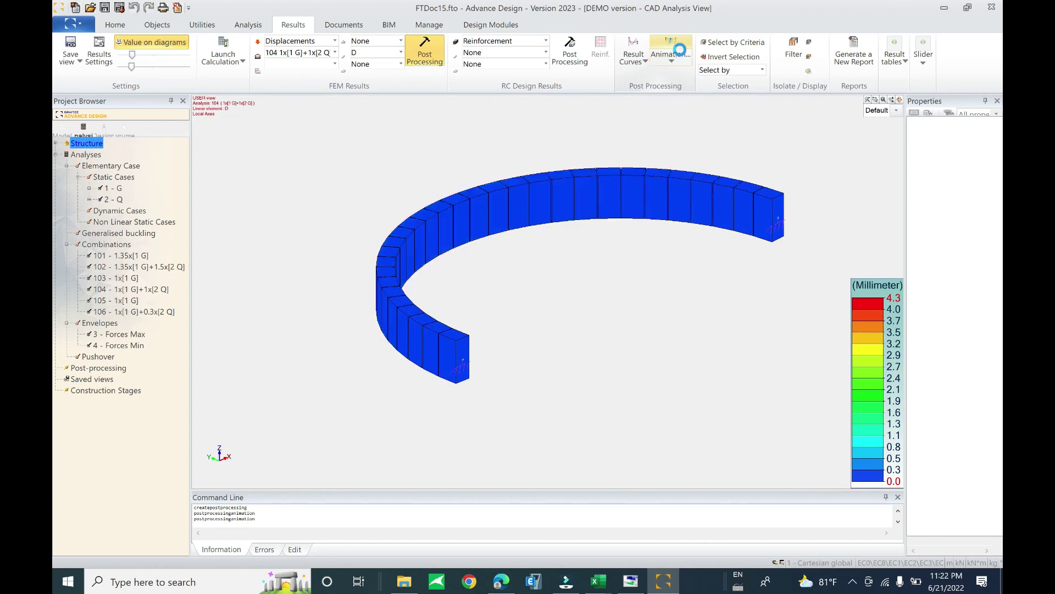
left_click(672, 44)
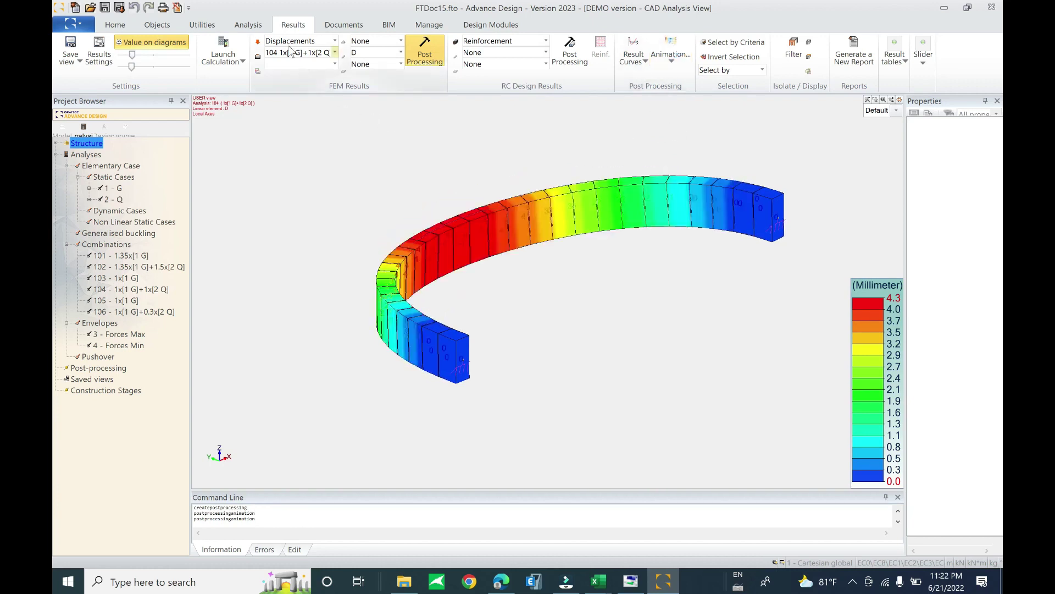
Switch the FEM results to Forces and choose the envelope 3 Forces Max as the result case
left_click(334, 41)
left_click(291, 70)
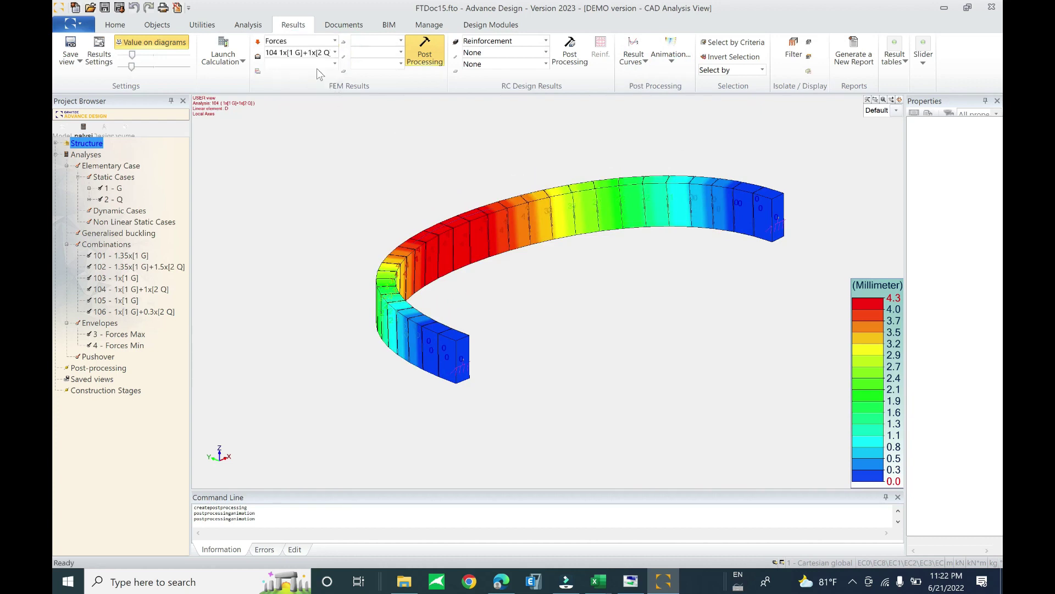
left_click(317, 53)
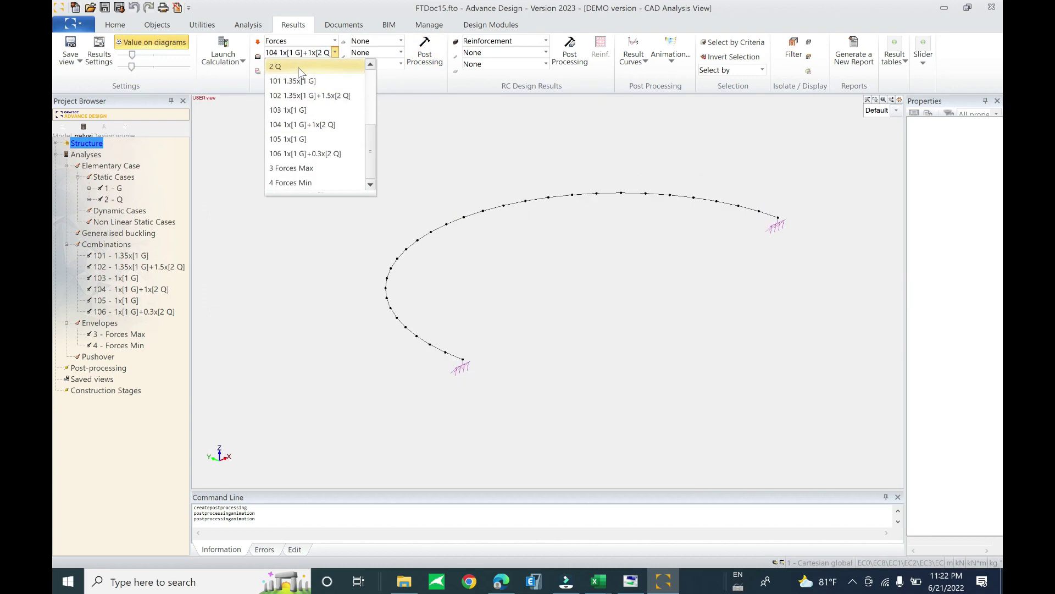
scroll(301, 73, "up", 1)
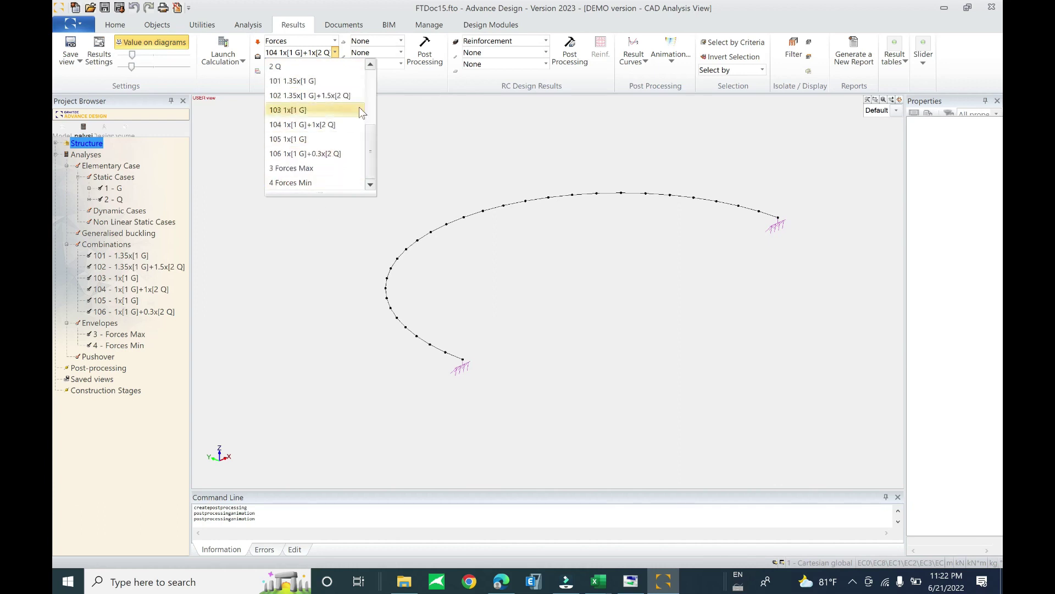
scroll(292, 181, "down", 1)
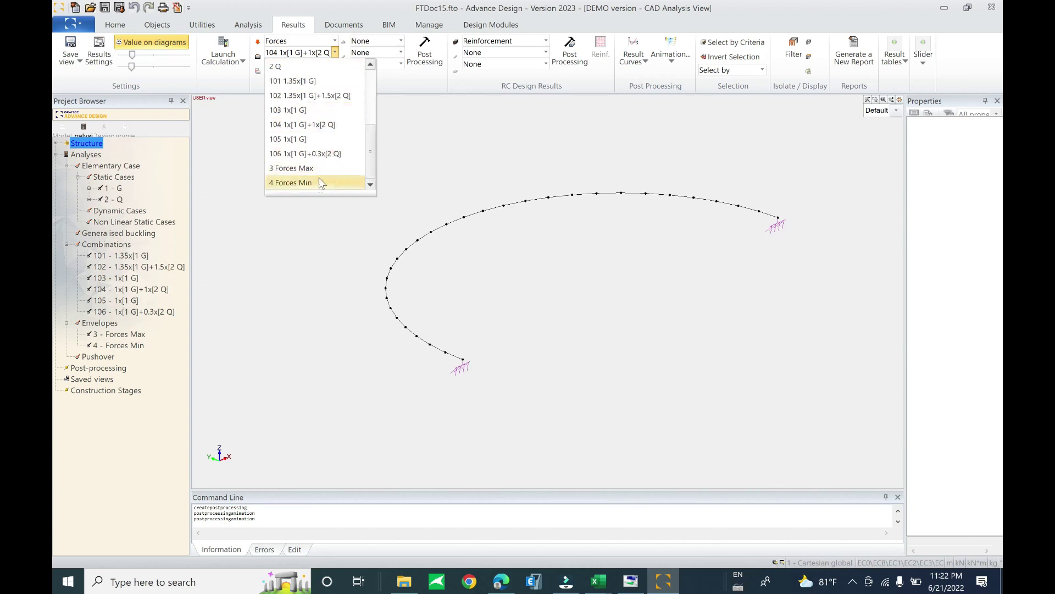
left_click(290, 169)
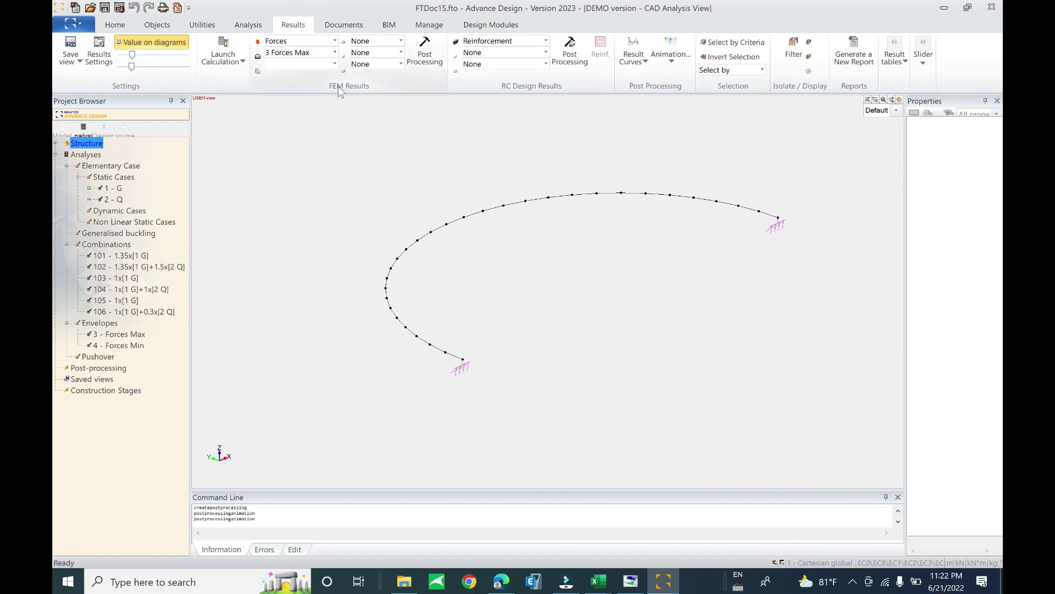
Check the available result cases and the properties of envelope 3 - Forces Max in the analysis model
left_click(309, 54)
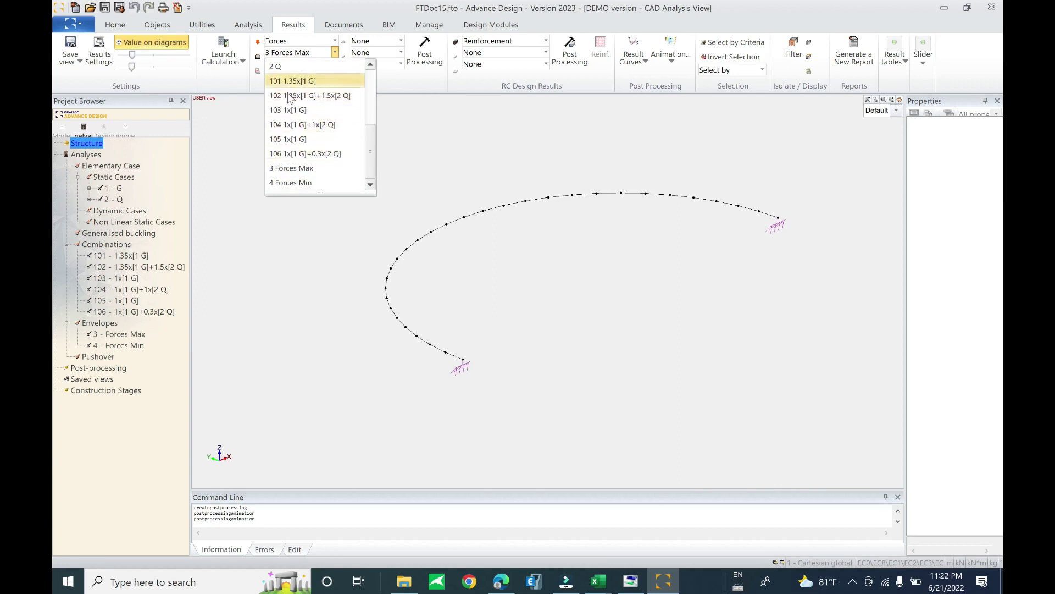
left_click(110, 336)
right_click(113, 334)
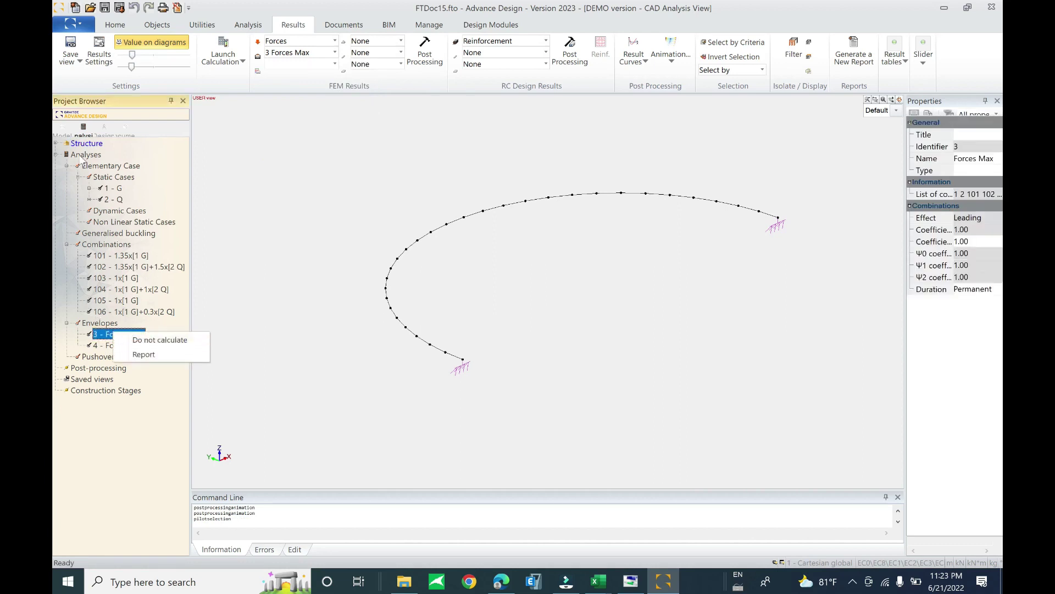
Return to the descriptive model and review the load cases included in the Forces envelope definition, leaving it unmodified
left_click(67, 130)
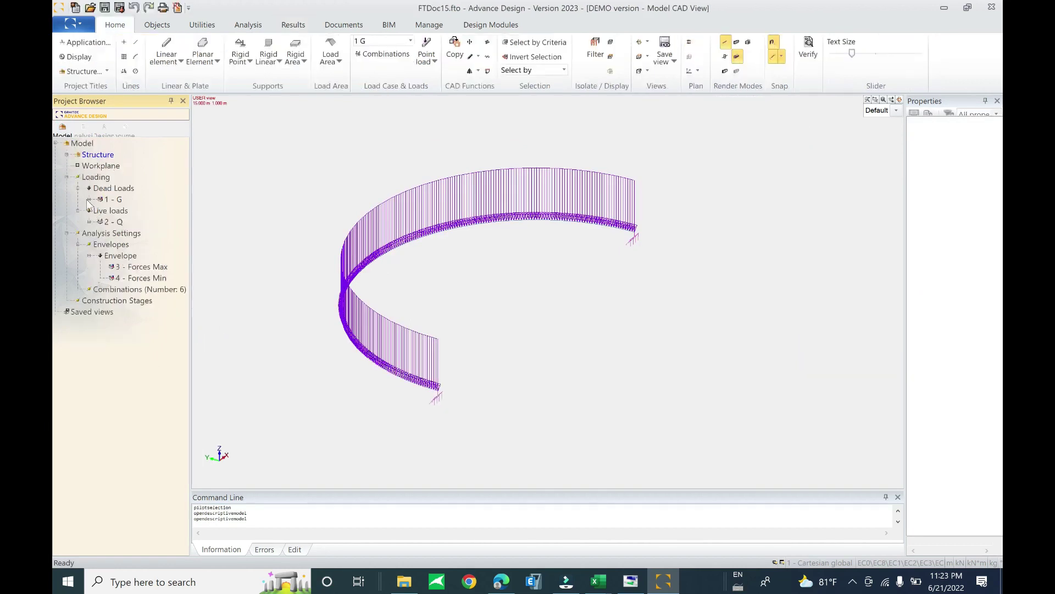
left_click(126, 257)
right_click(138, 261)
left_click(317, 264)
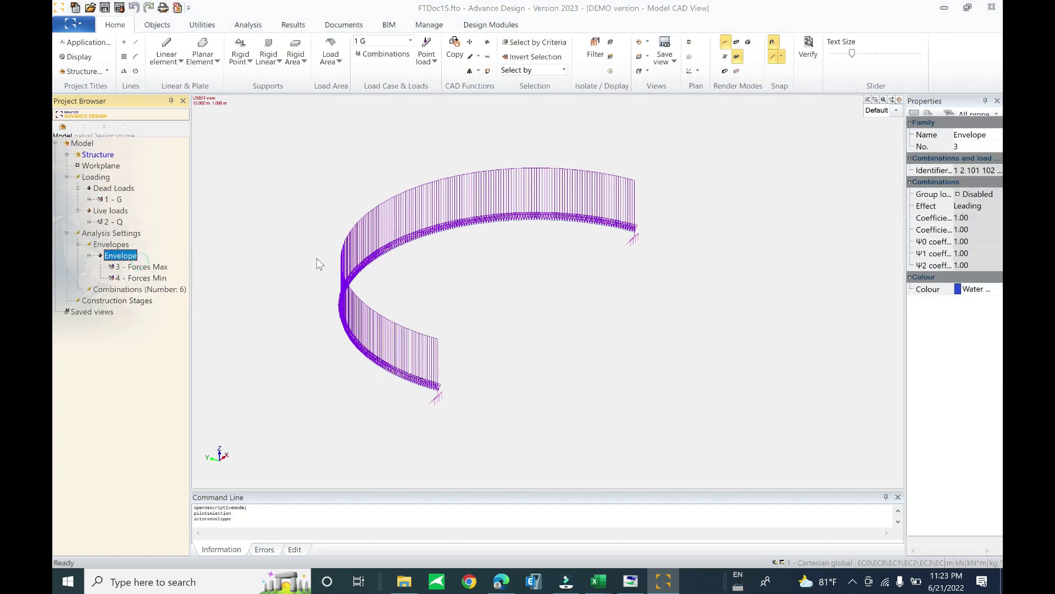
left_click(616, 359)
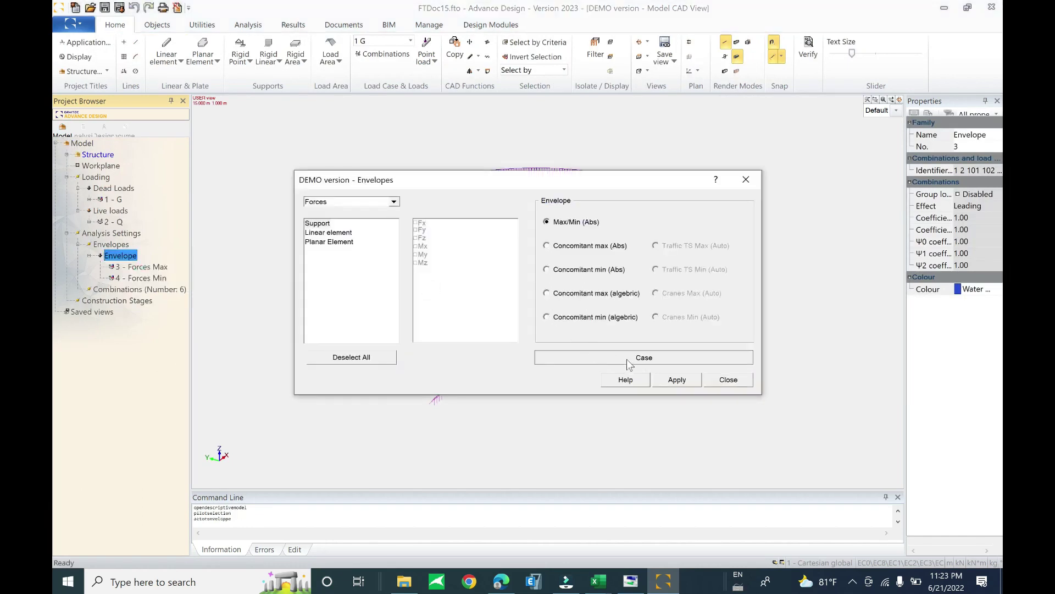
left_click_drag(641, 245, 630, 316)
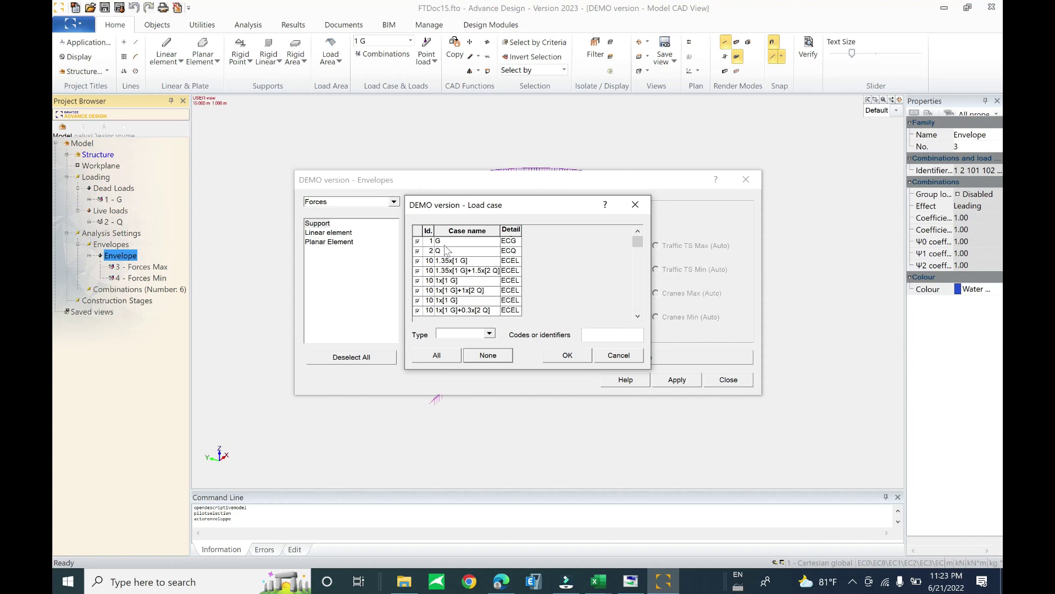
left_click(603, 359)
left_click(729, 380)
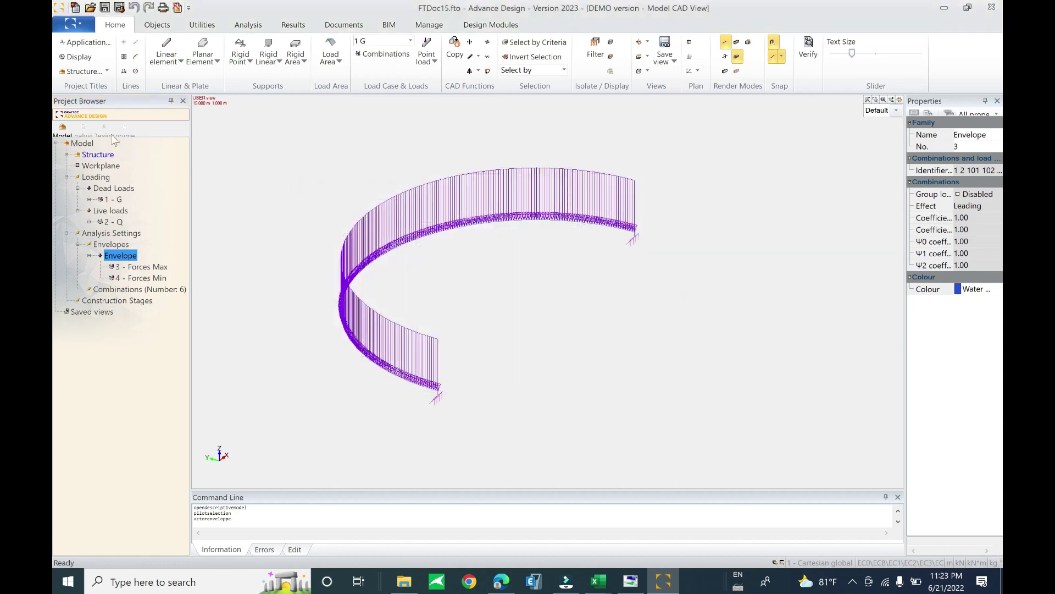
Reopen the current analysis model and display the bending moment My on linear elements for envelope 3 Forces Max
left_click(85, 125)
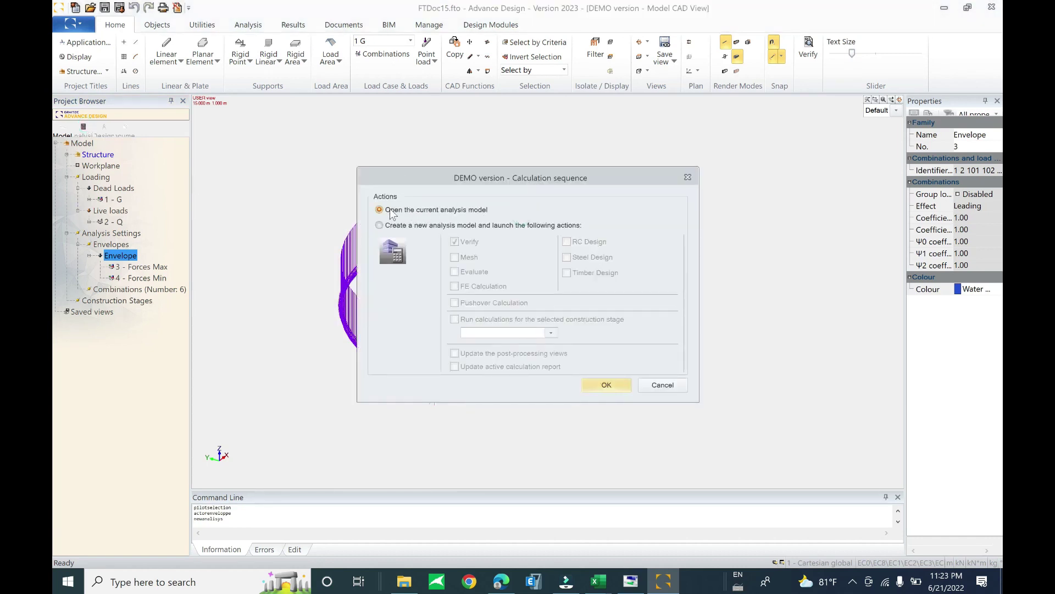
left_click(608, 384)
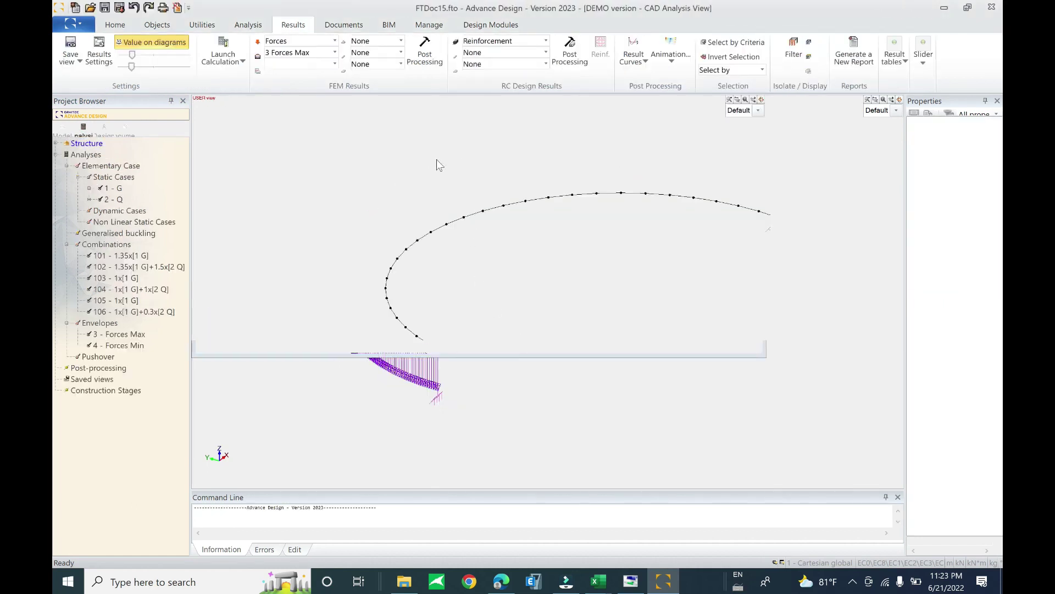
left_click(399, 52)
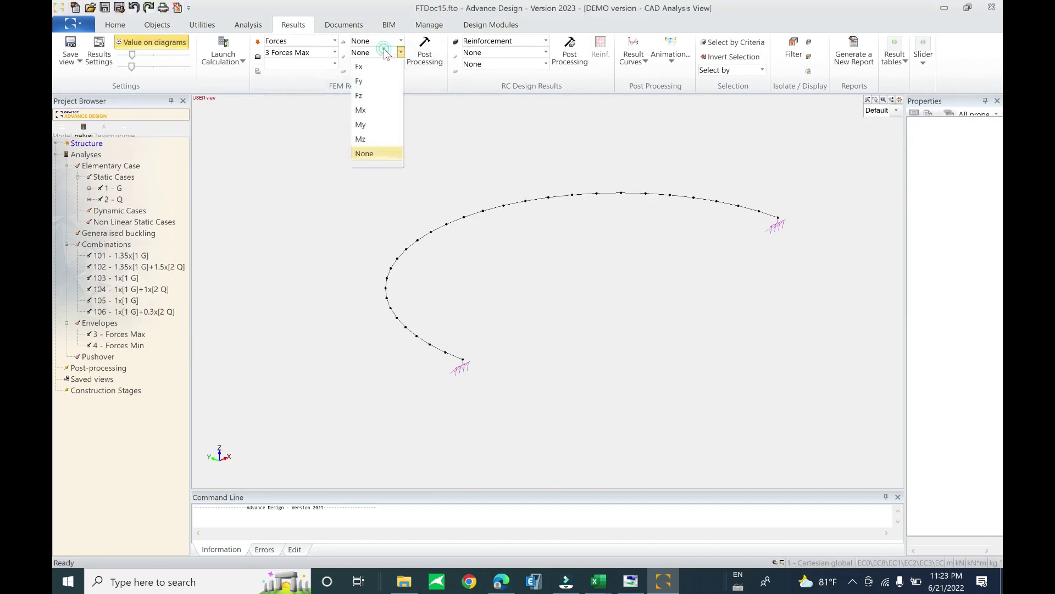
left_click(372, 126)
left_click(424, 53)
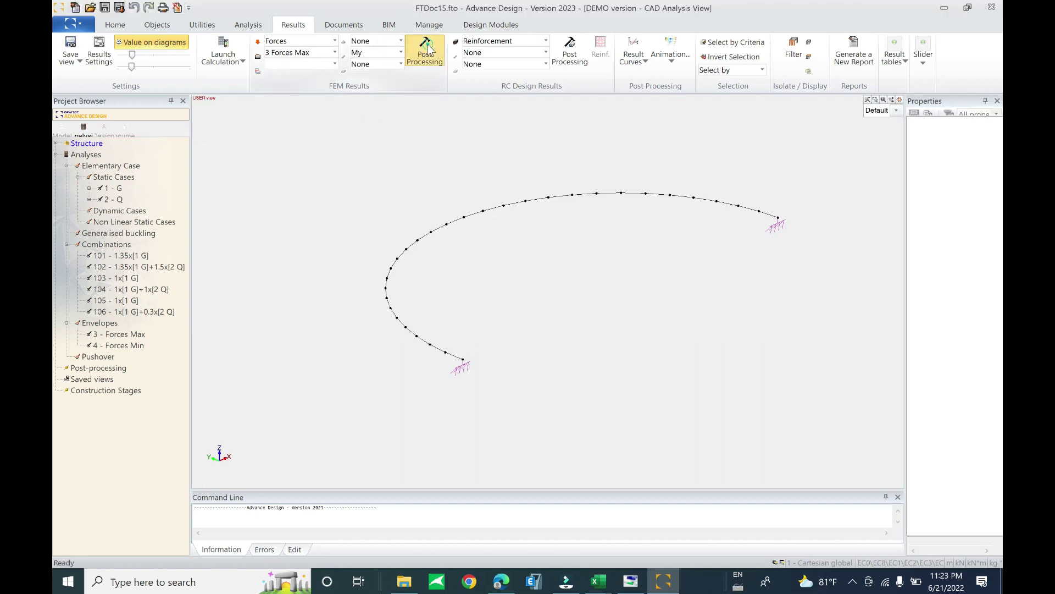
middle_click_drag(569, 277, 551, 305)
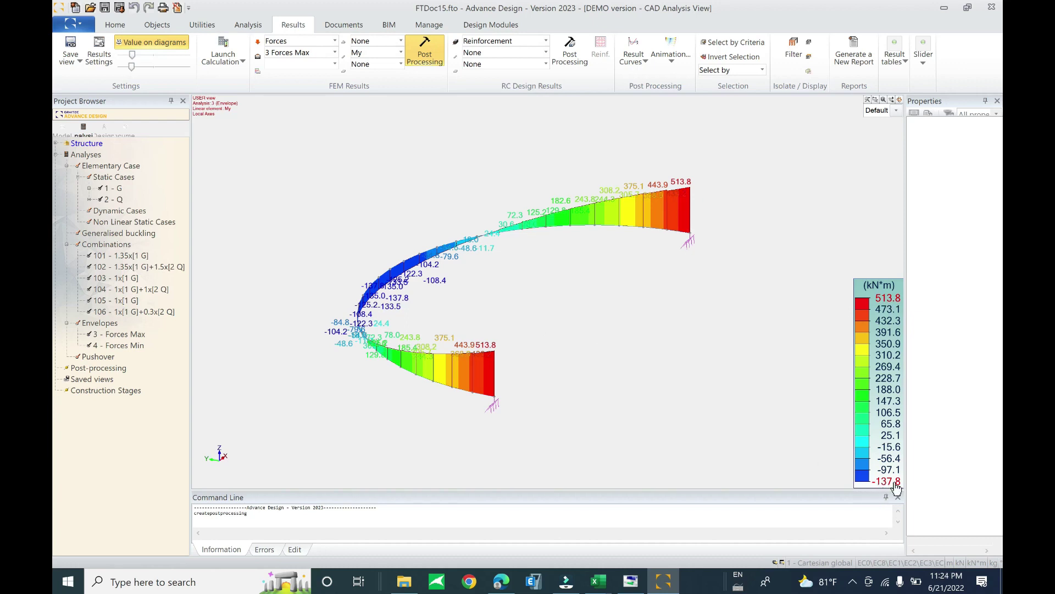
scroll(448, 319, "up", 4)
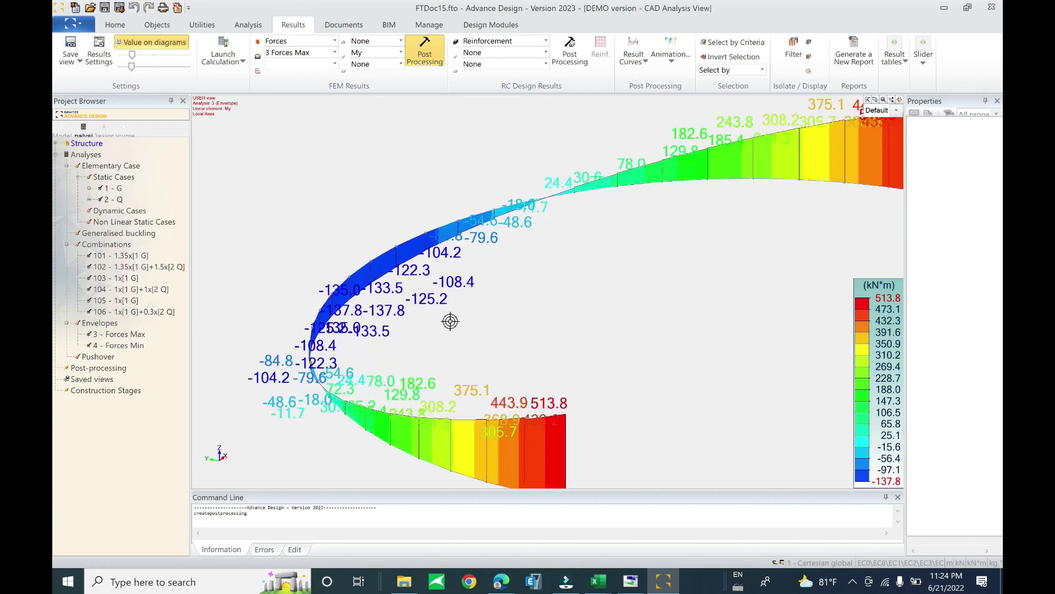
scroll(357, 314, "down", 3)
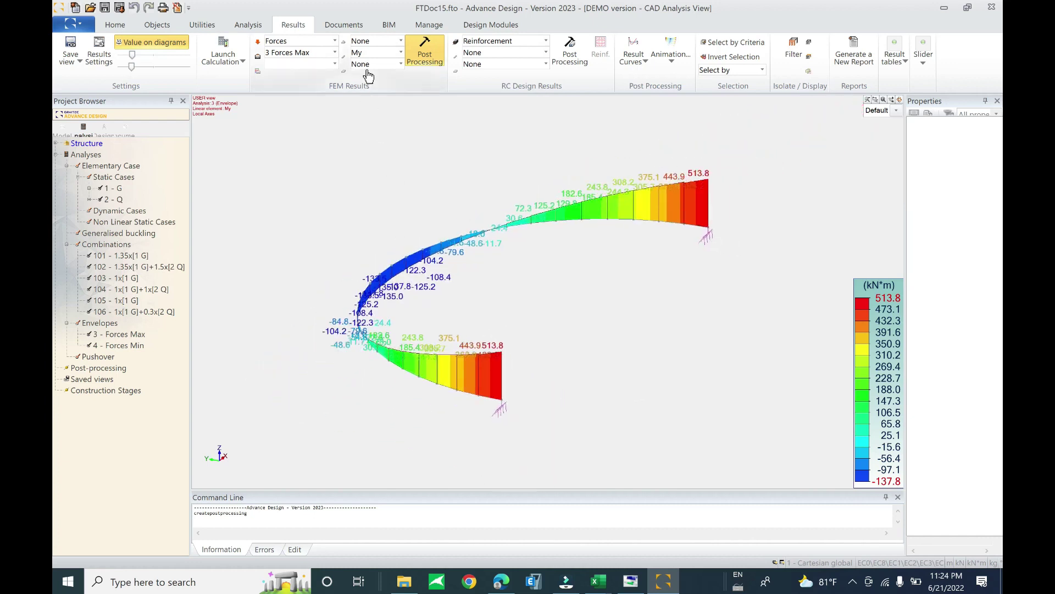
Display the torsional moment Mx diagram on the curved beam, keeping 3 Forces Max as the result case
left_click(370, 53)
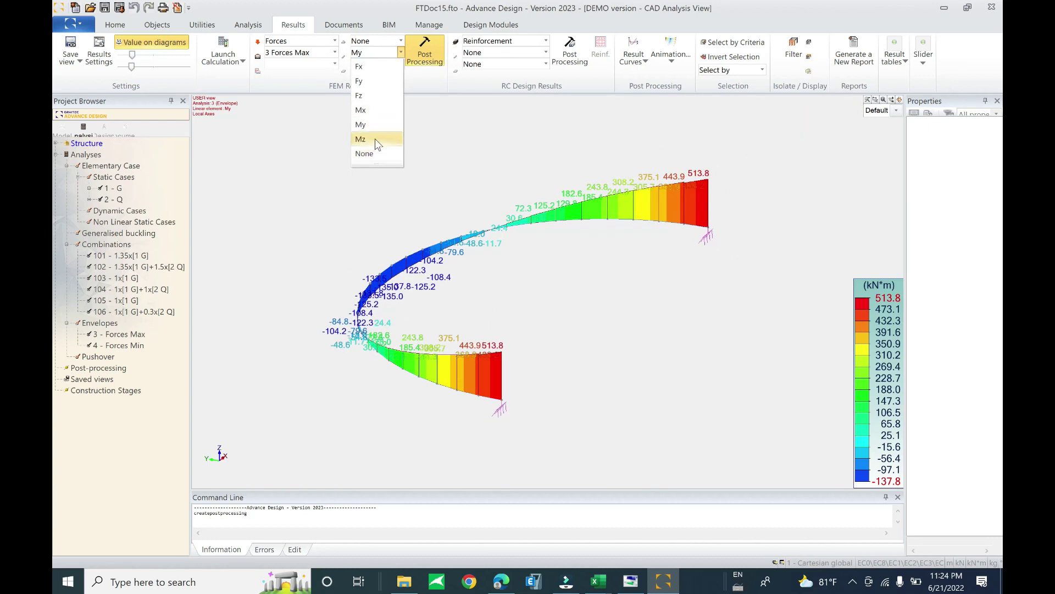
left_click(373, 110)
left_click(428, 53)
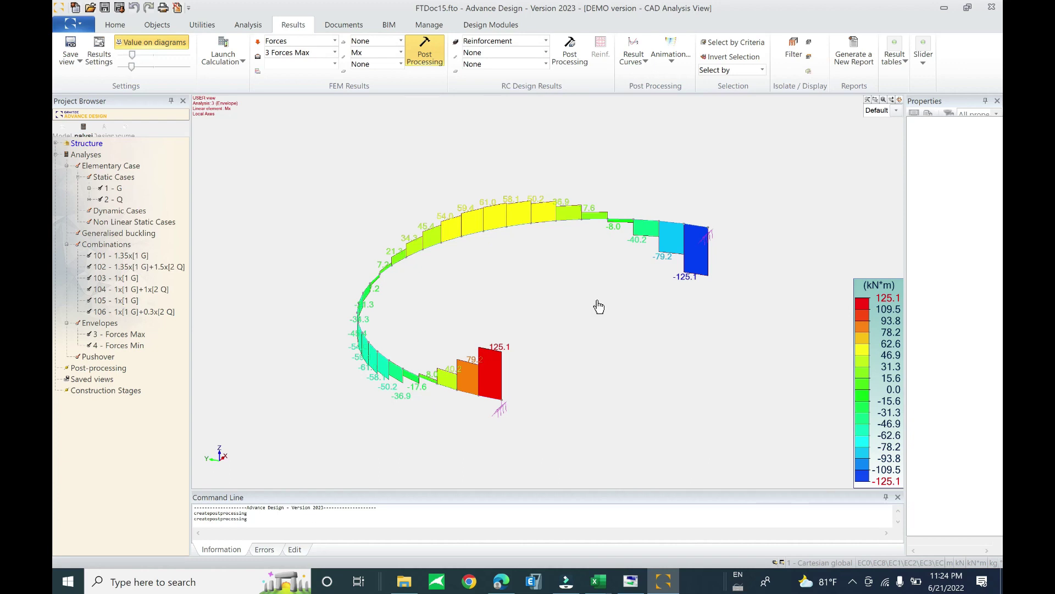
mouse_move(572, 291)
middle_mouse_down()
mouse_move(562, 311)
mouse_move(615, 283)
mouse_move(509, 302)
mouse_move(558, 280)
mouse_move(583, 293)
middle_mouse_up()
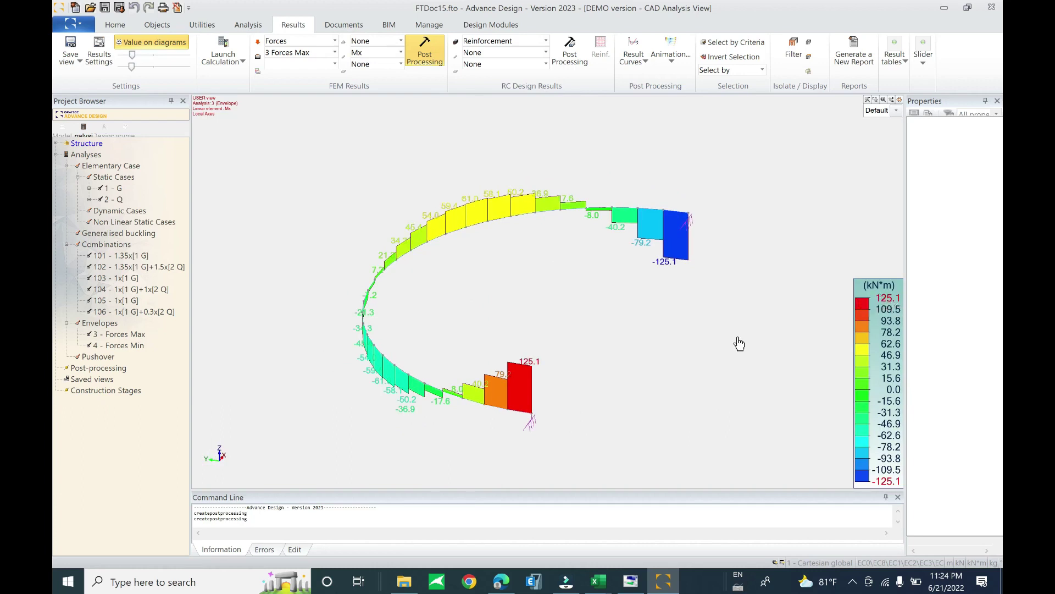
left_click(297, 39)
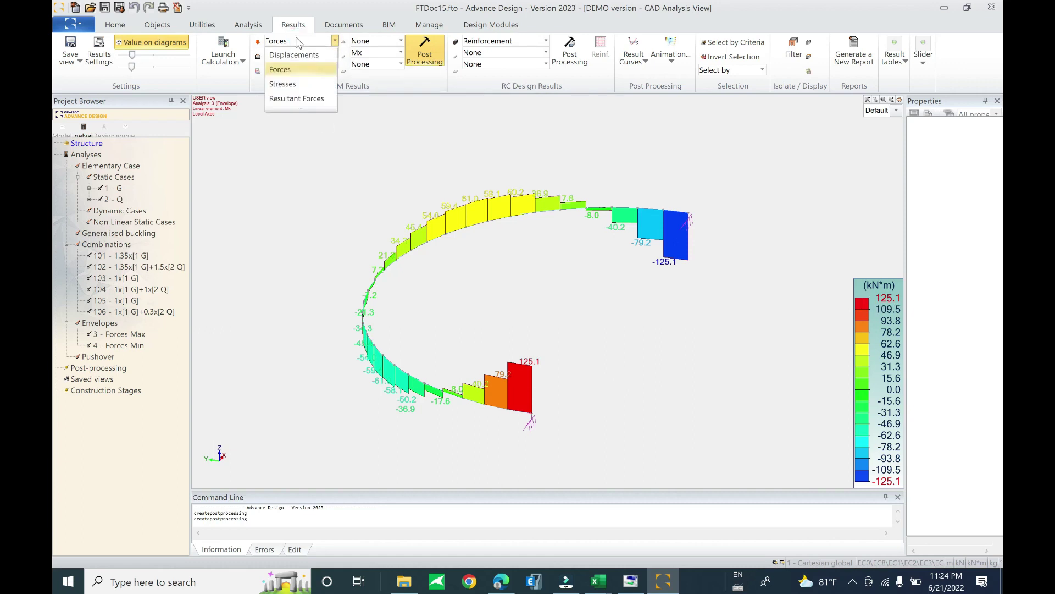
left_click(296, 37)
left_click(304, 53)
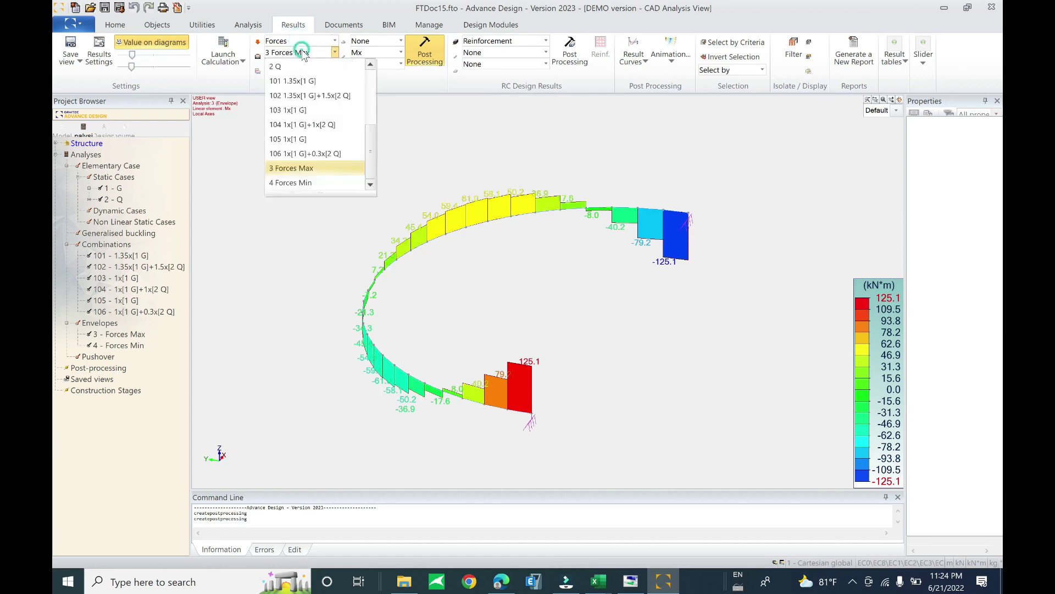
left_click(310, 168)
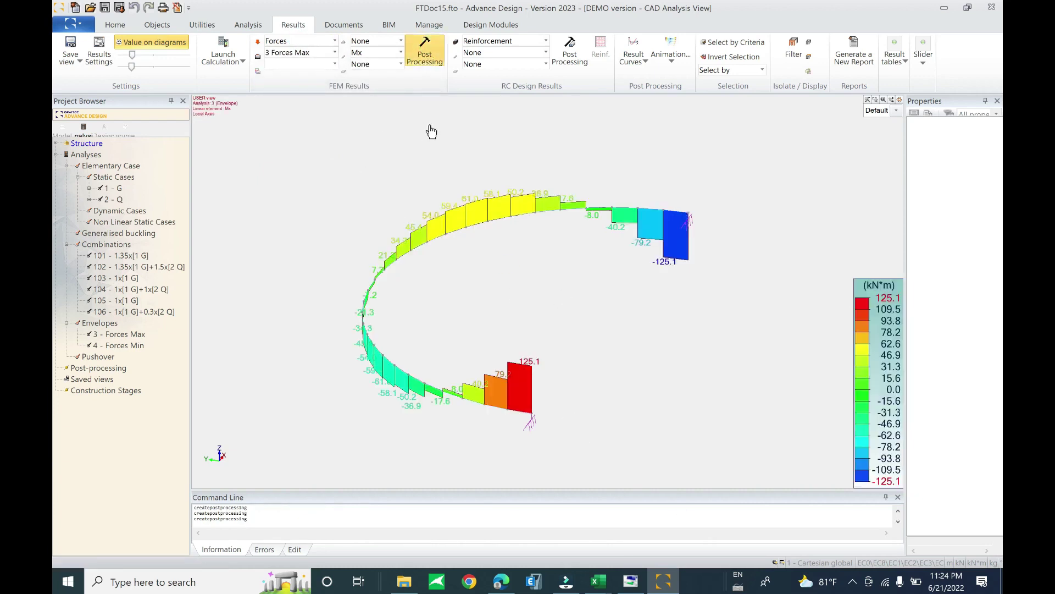
Display the My moment diagram again, followed by the Mz moment diagram, on the linear elements
left_click(375, 54)
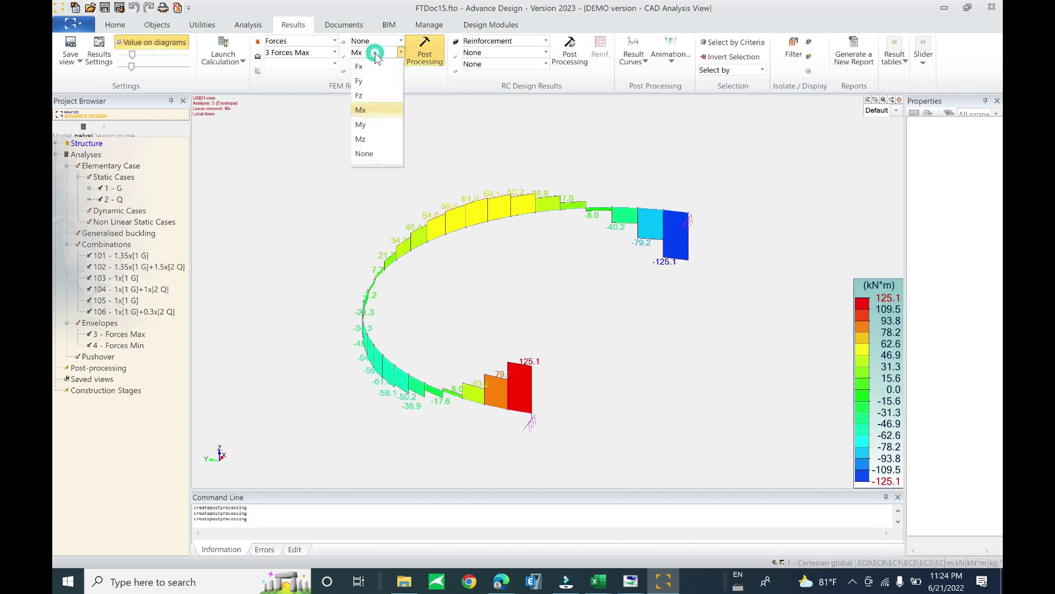
left_click(373, 130)
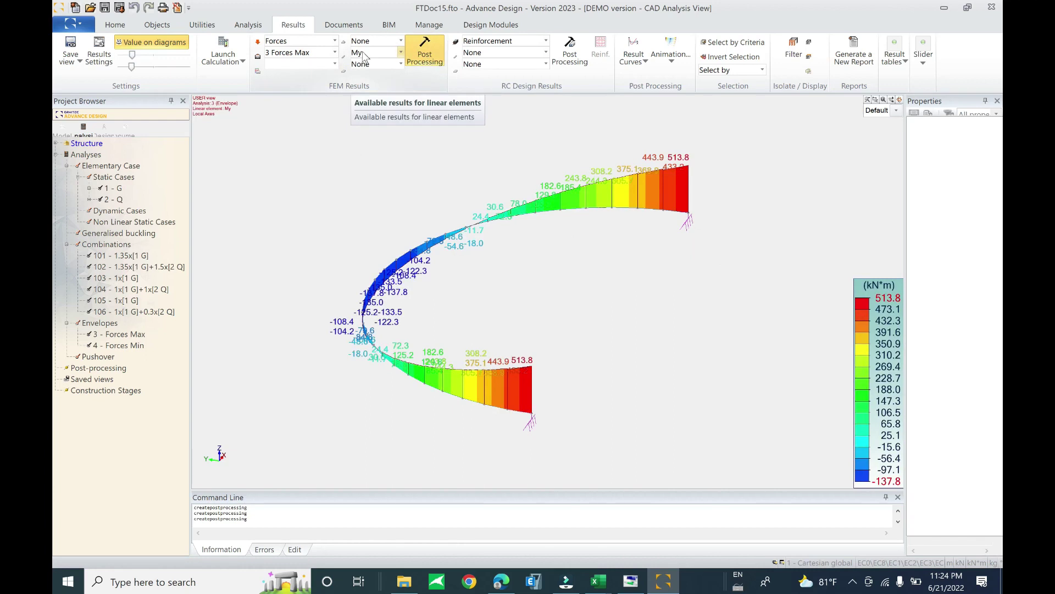
left_click(379, 54)
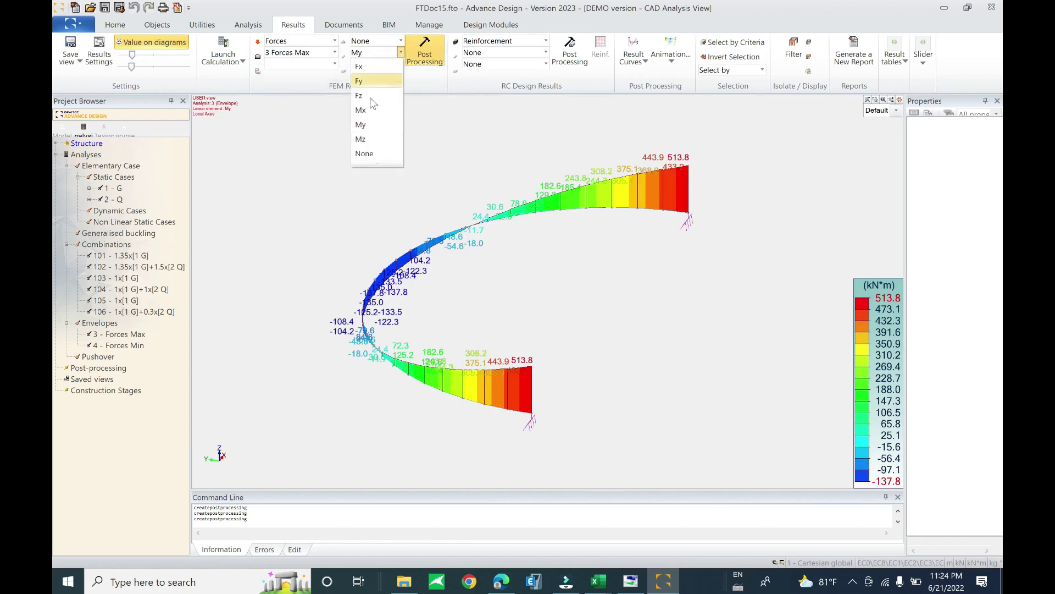
left_click(365, 138)
left_click(423, 51)
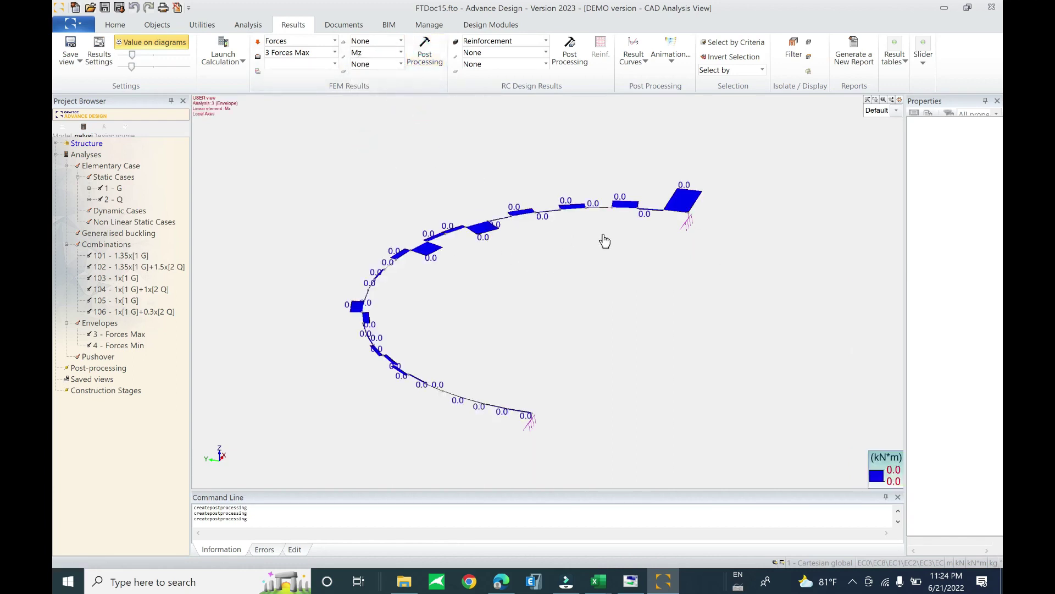
Display the axial force Fx diagram, followed by the shear force Fz diagram, on the linear elements
left_click(372, 53)
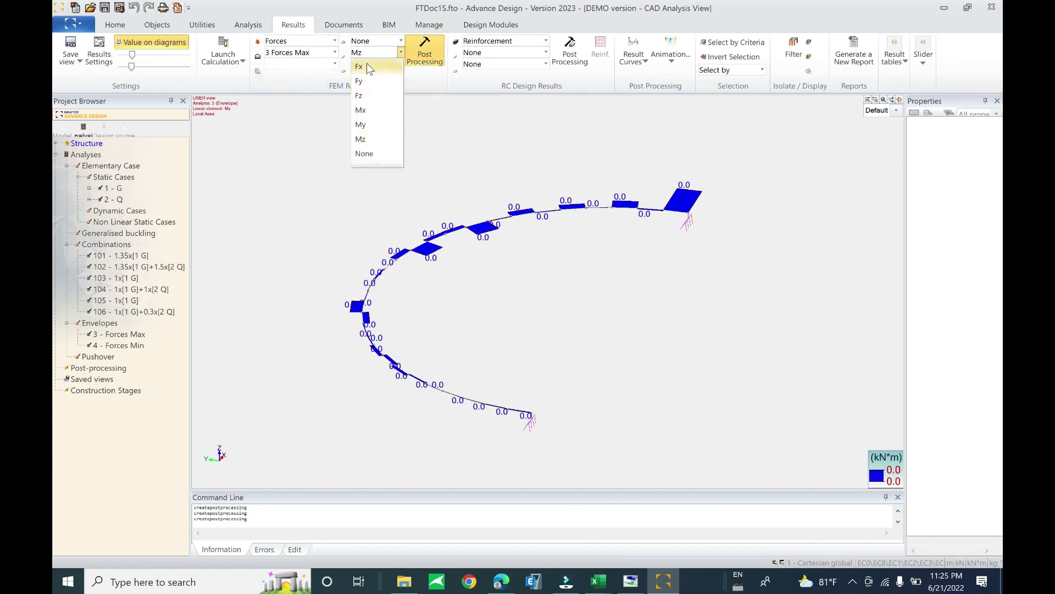
left_click(368, 66)
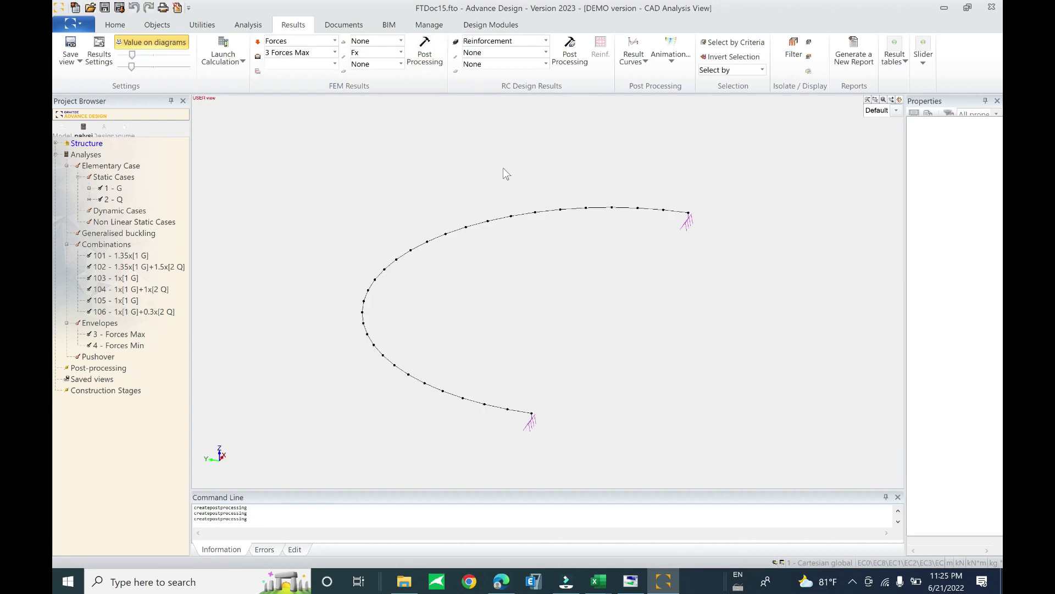
left_click(401, 52)
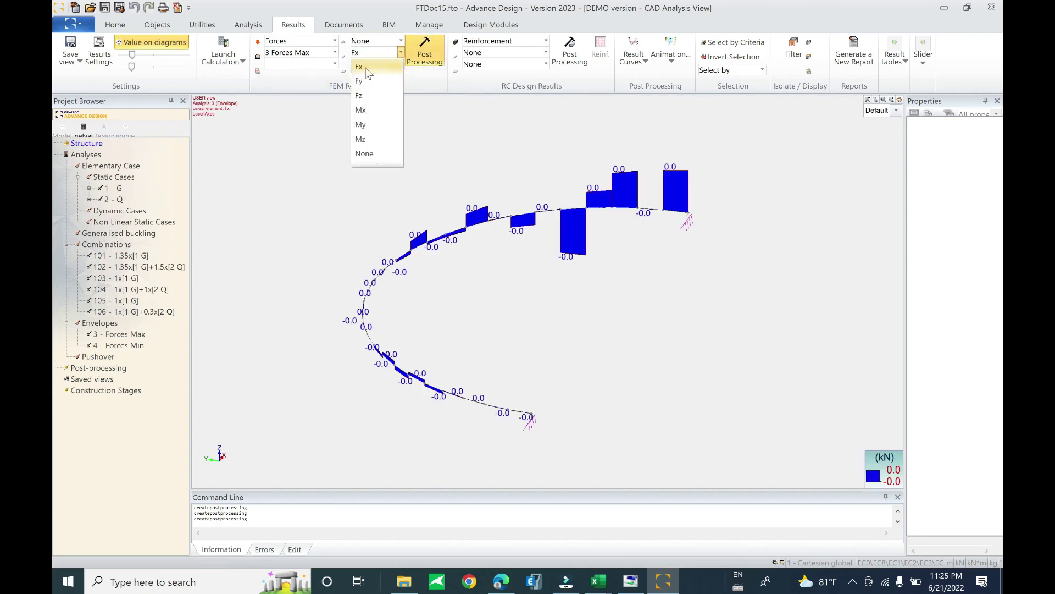
left_click(391, 91)
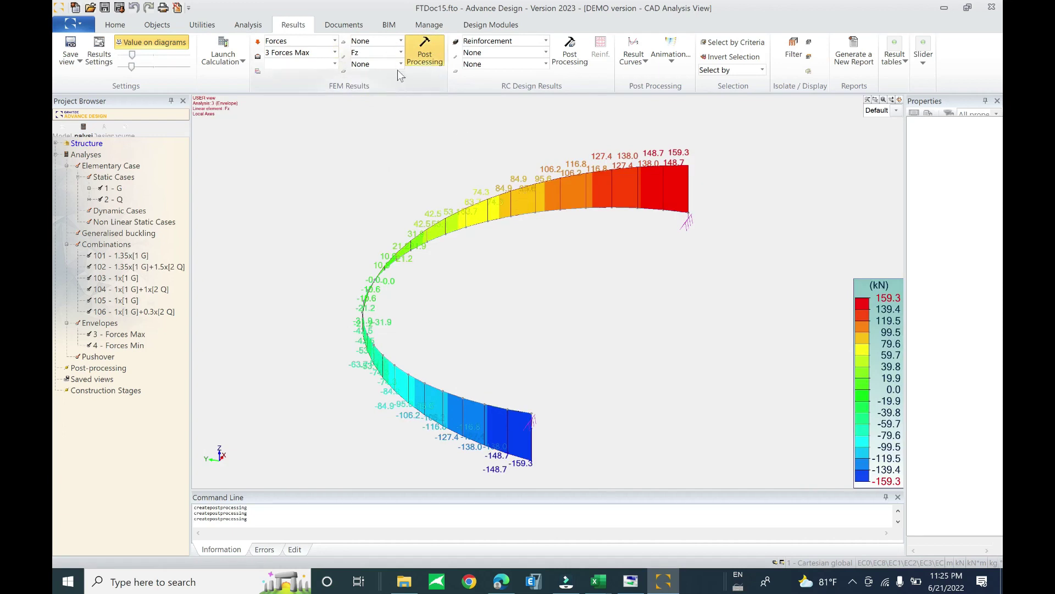
Switch the linear element diagram back to the torsional moment Mx
left_click(386, 53)
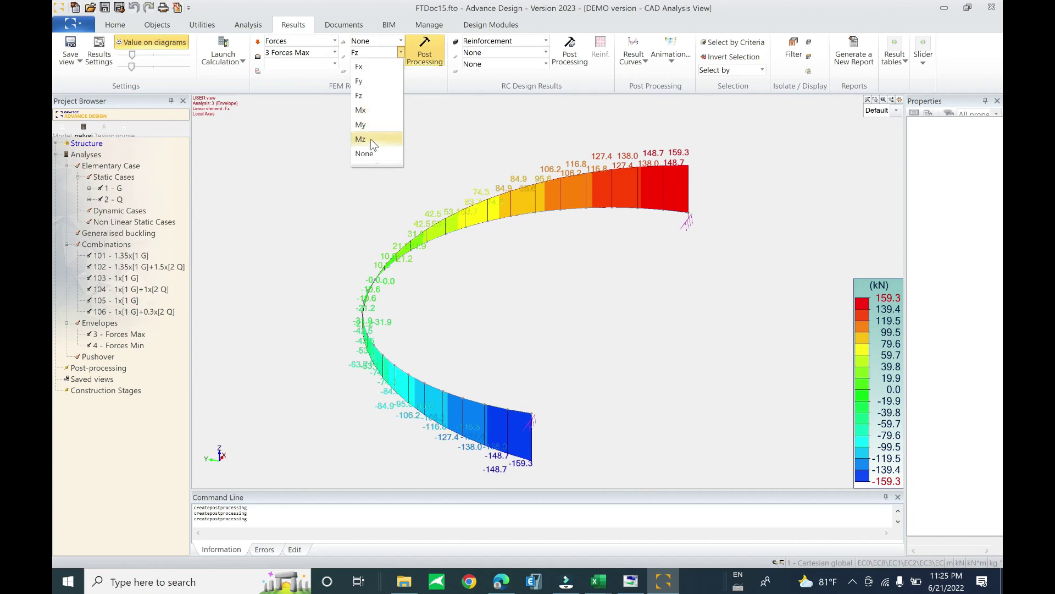
left_click(370, 111)
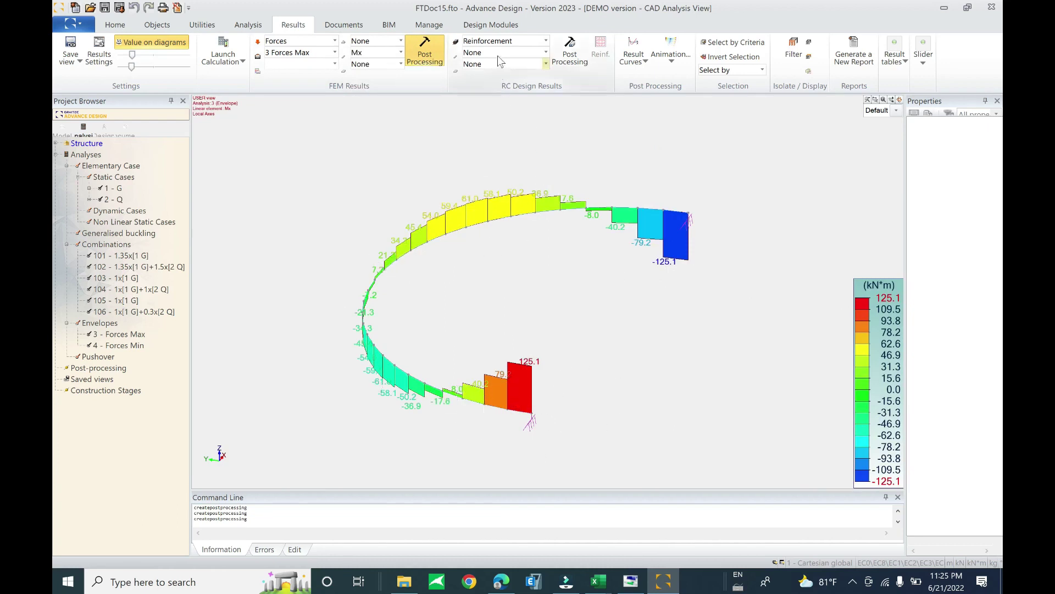
Display the RC design Reinforcement result Al on the linear elements of the curved beam
left_click(502, 41)
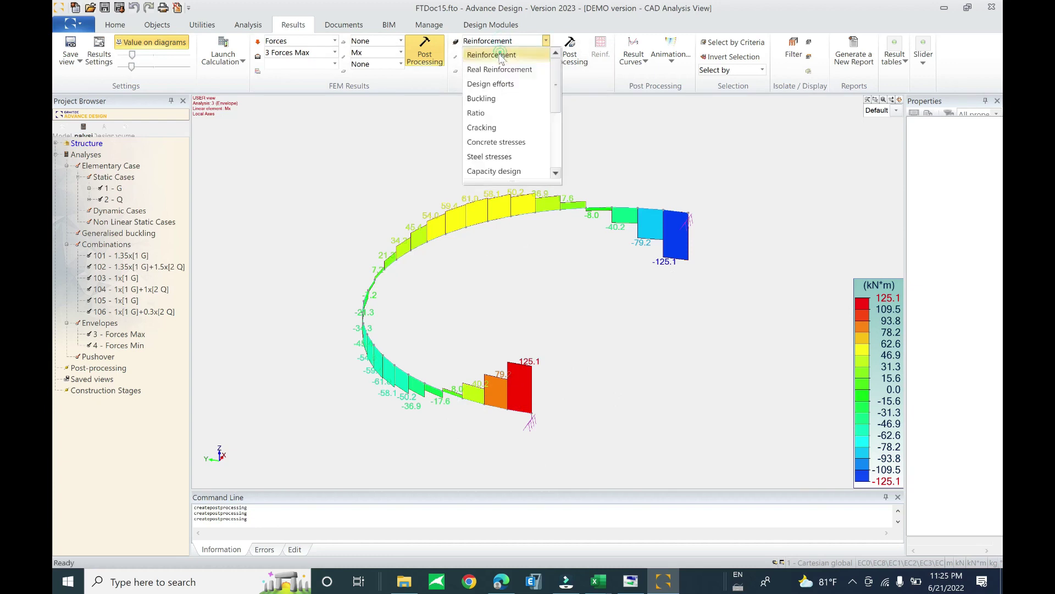
left_click(502, 54)
left_click(500, 52)
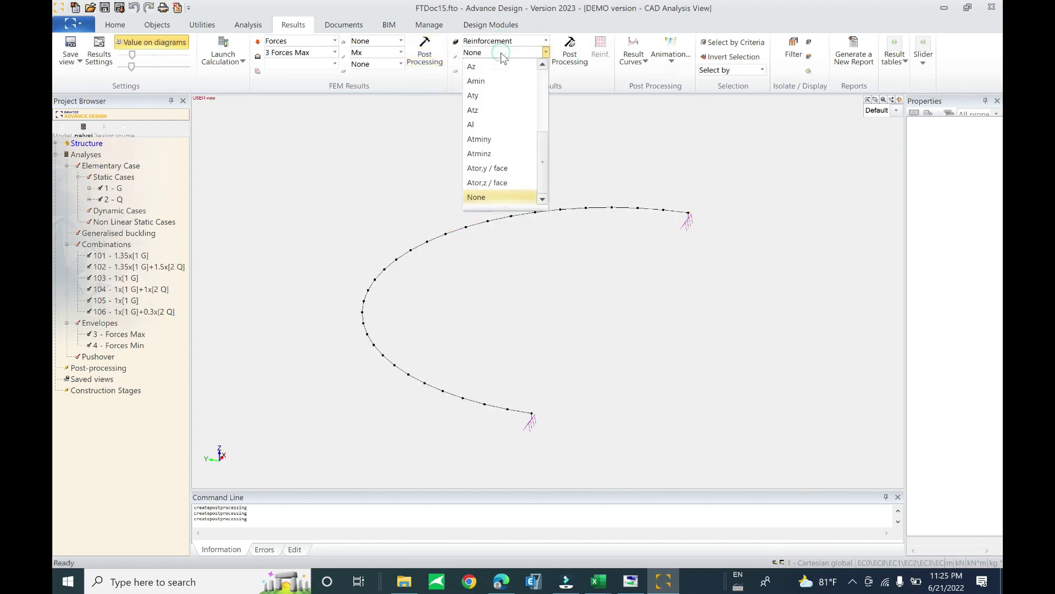
left_click(482, 126)
left_click(572, 53)
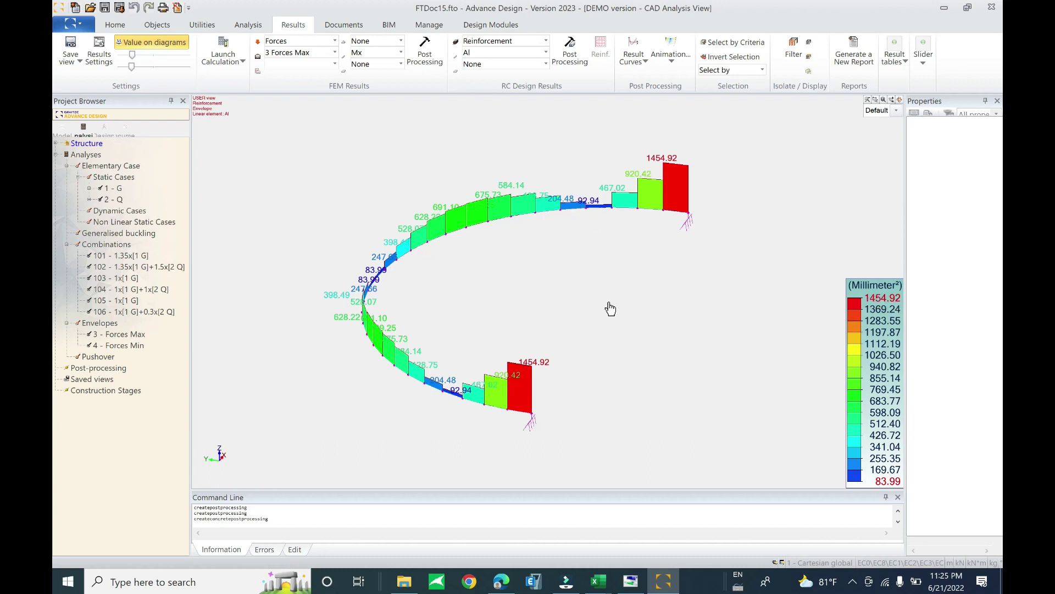
Check the beam's cross-section properties, clear the selection and examine the Al reinforcement values near the front fixed support
left_click(526, 420)
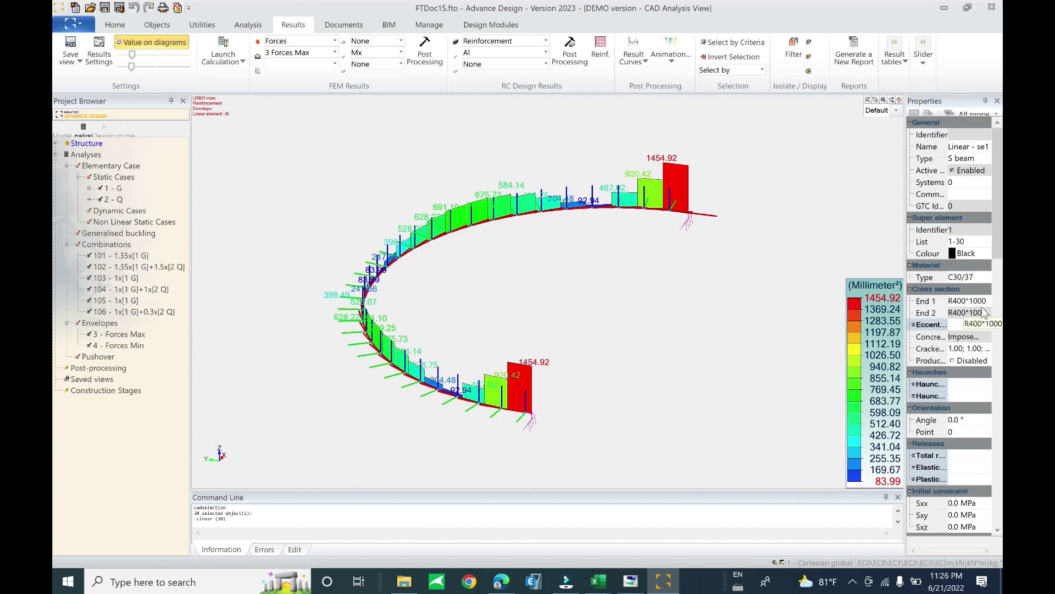
left_click(596, 254)
scroll(529, 414, "up", 5)
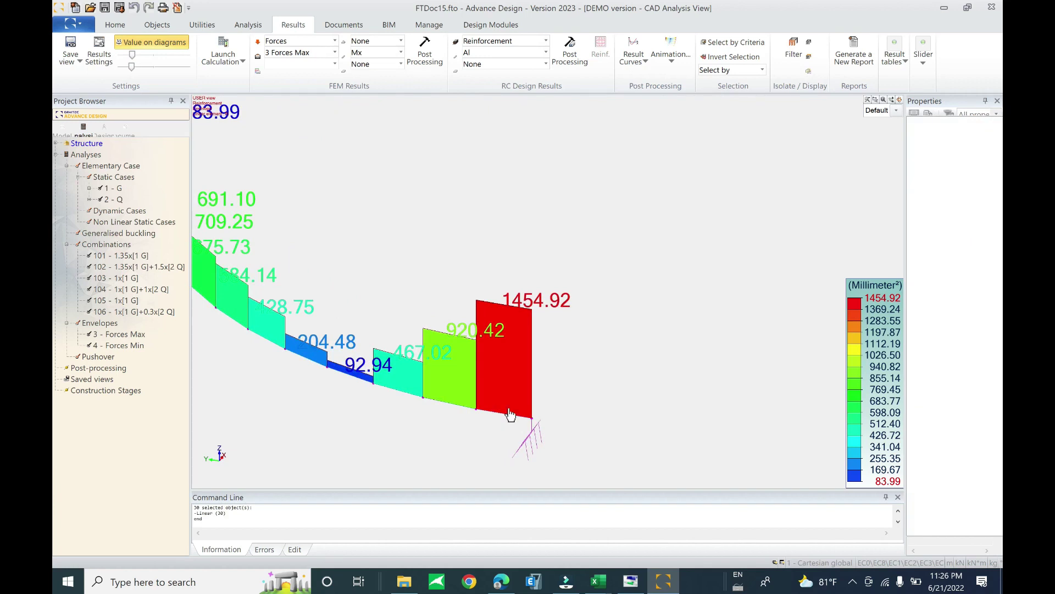
Display the RC design Reinforcement result Az on the linear elements of the whole curved beam
scroll(511, 415, "down", 6)
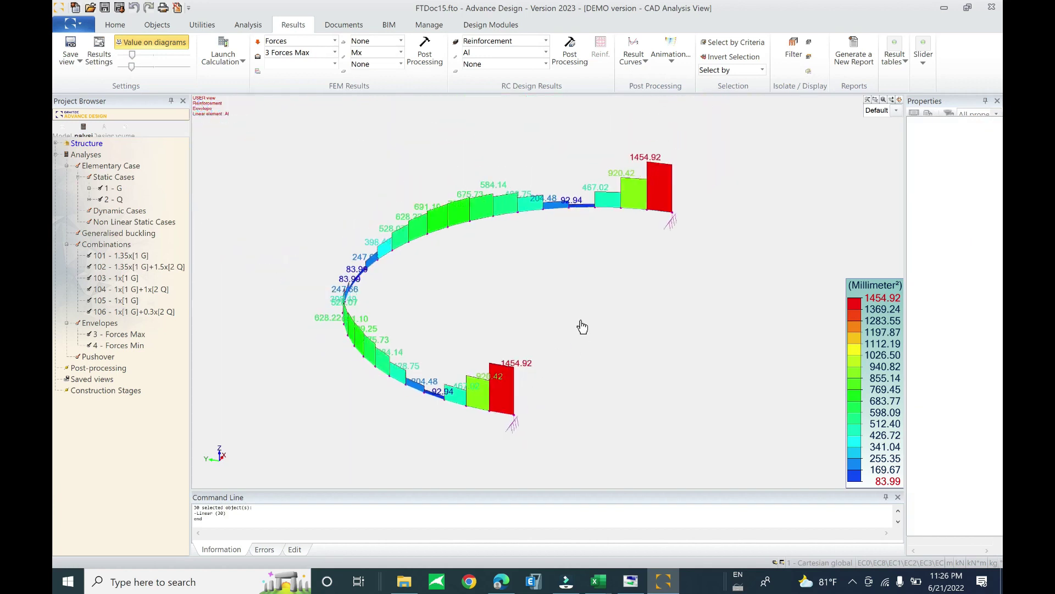
left_click(491, 52)
left_click(492, 66)
left_click(570, 52)
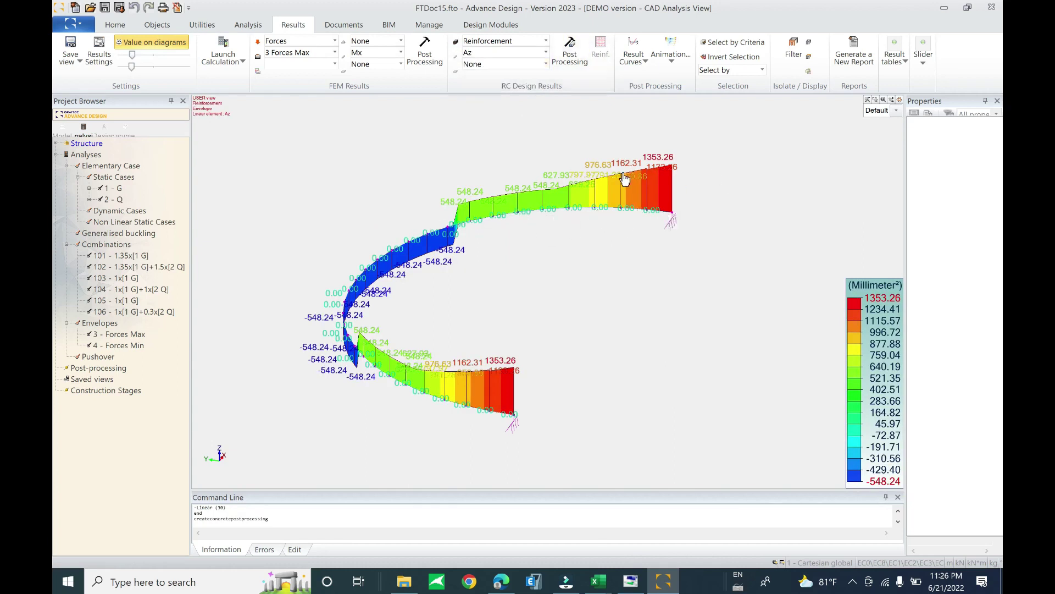
Switch the RC design Reinforcement diagram on the linear elements to Ay
left_click(477, 55)
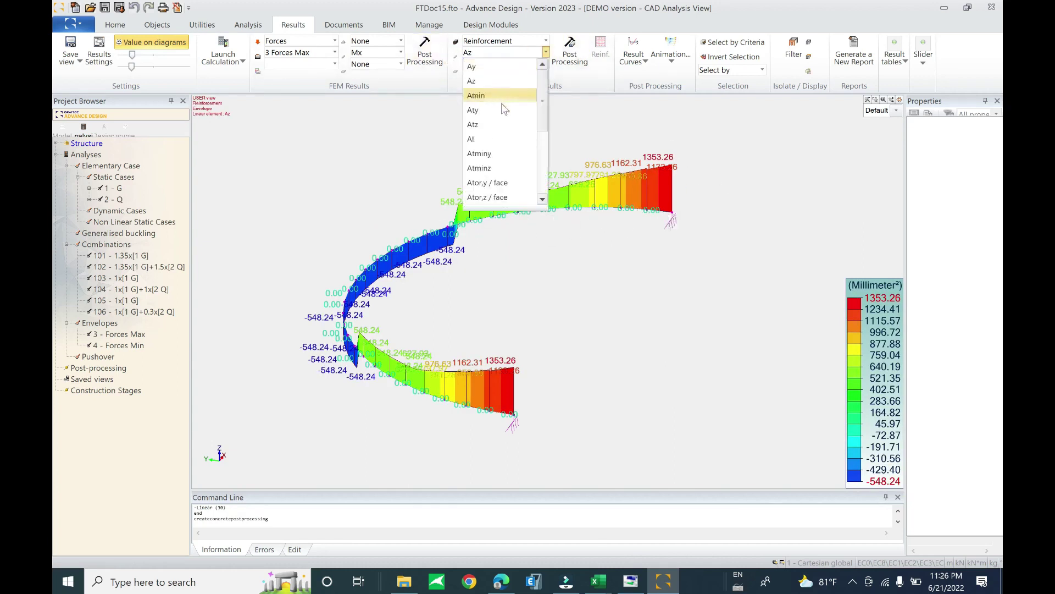
left_click(496, 67)
left_click(570, 52)
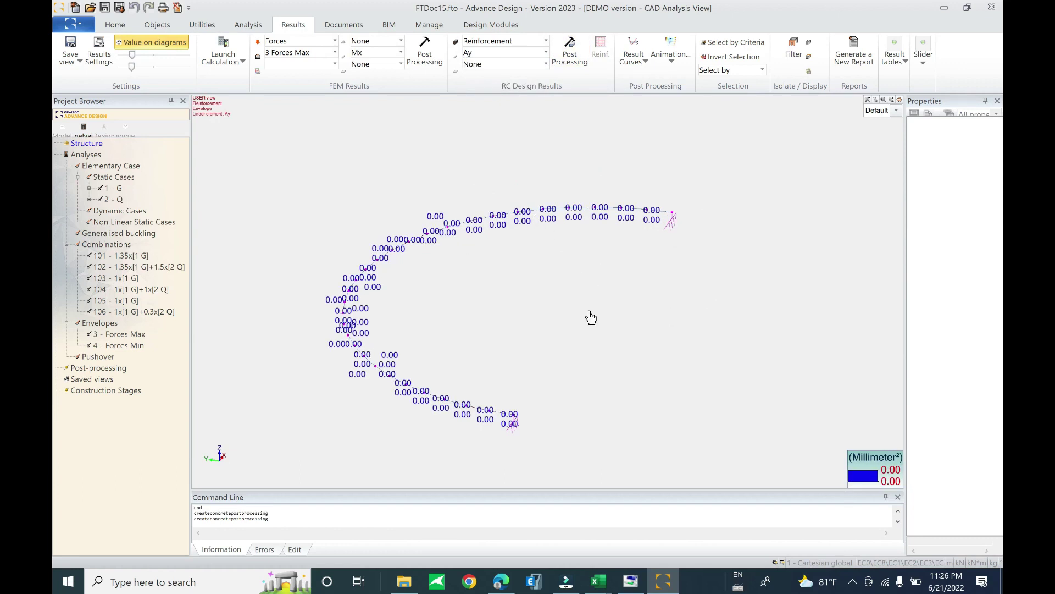
Find and open the Snipping Tool and capture the Advance Design window with the Ay reinforcement results
key("super+s")
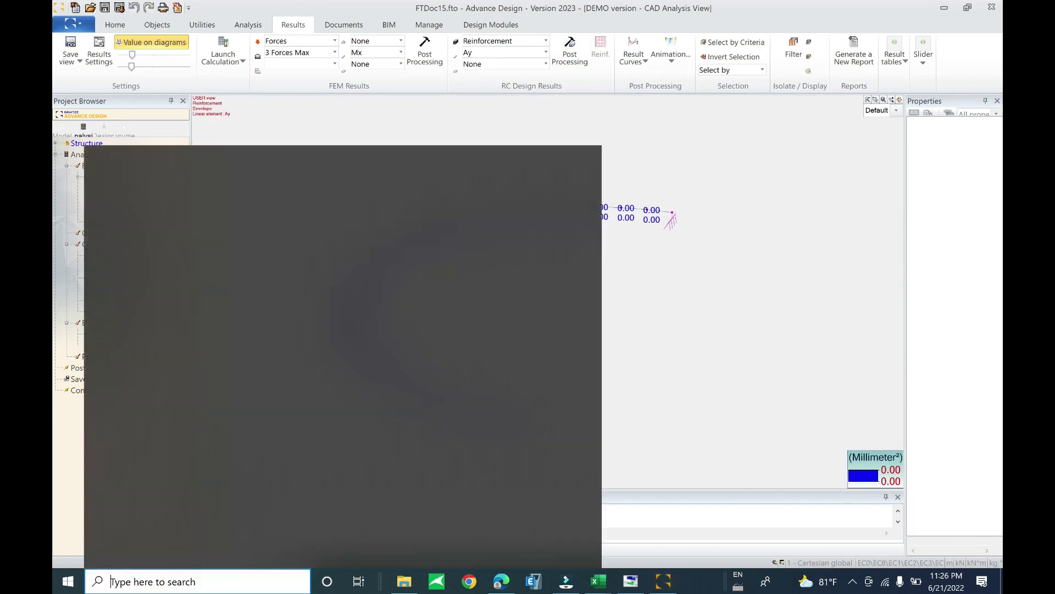
left_click(696, 380)
key("super+s")
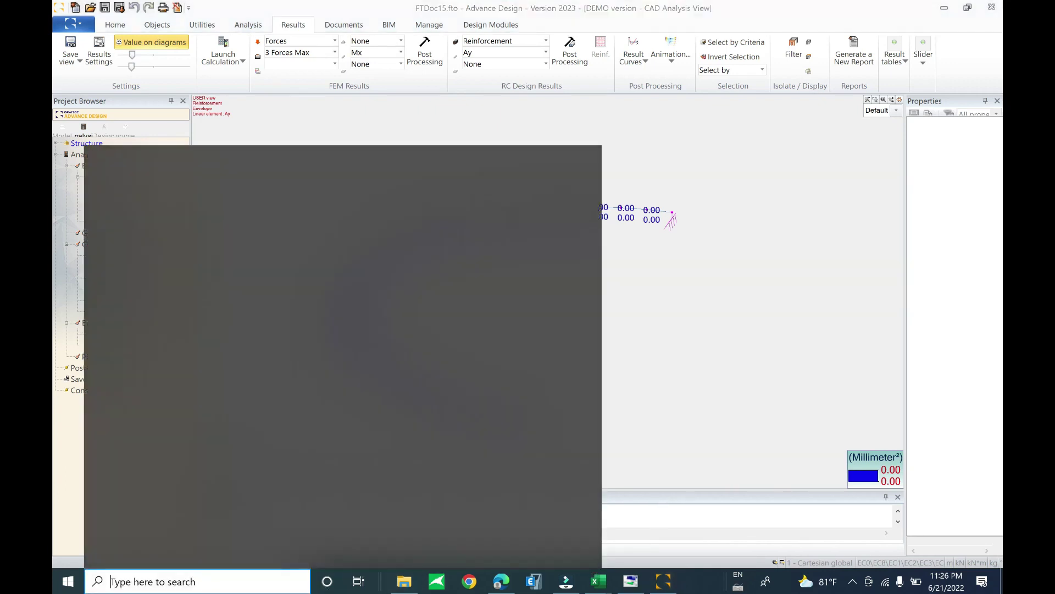
type("sn")
left_click(176, 232)
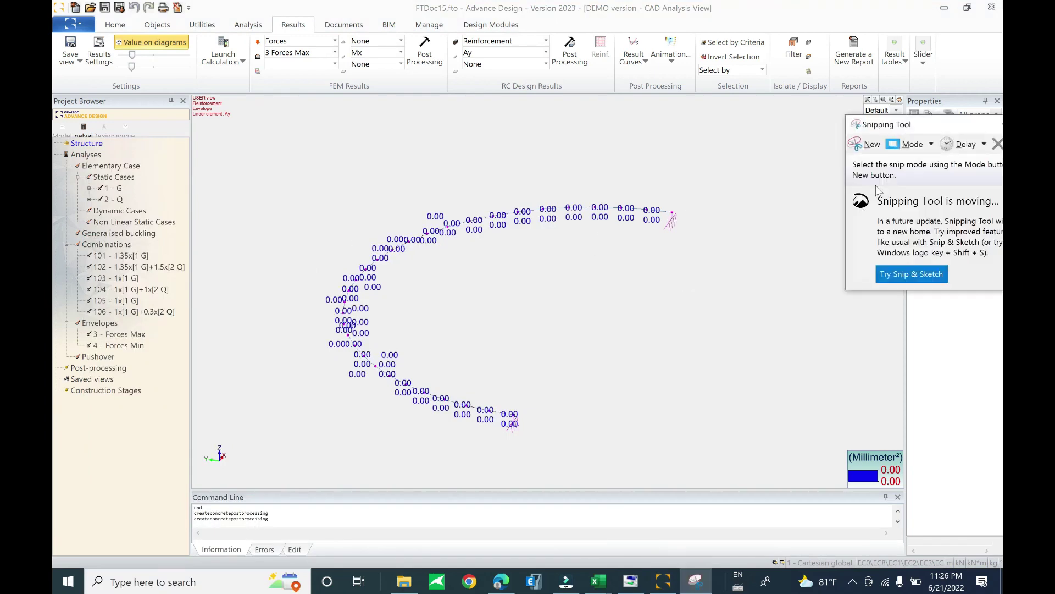
left_click(931, 144)
left_click(924, 187)
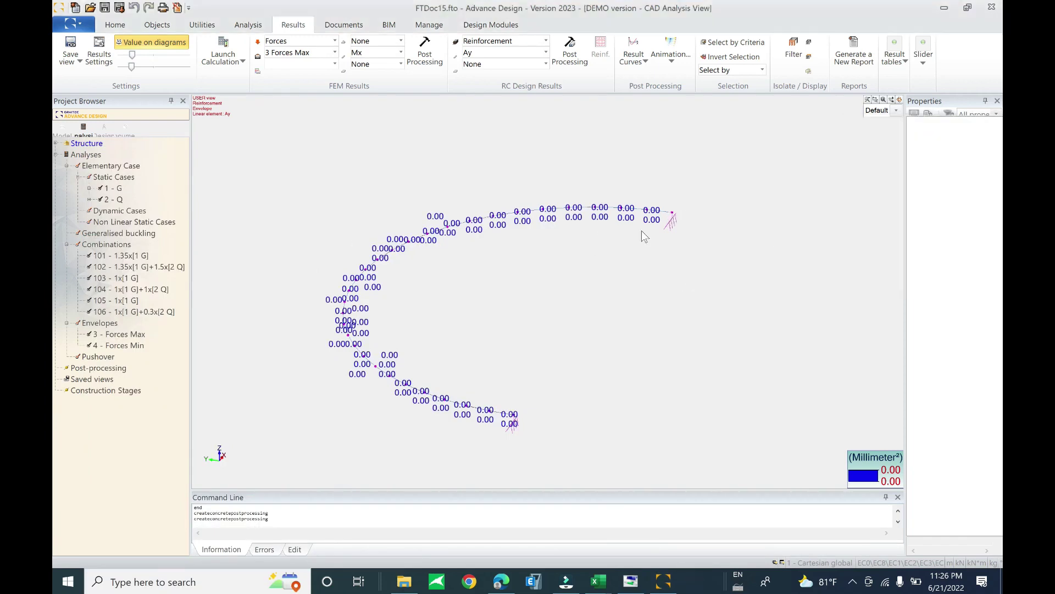
left_click(699, 164)
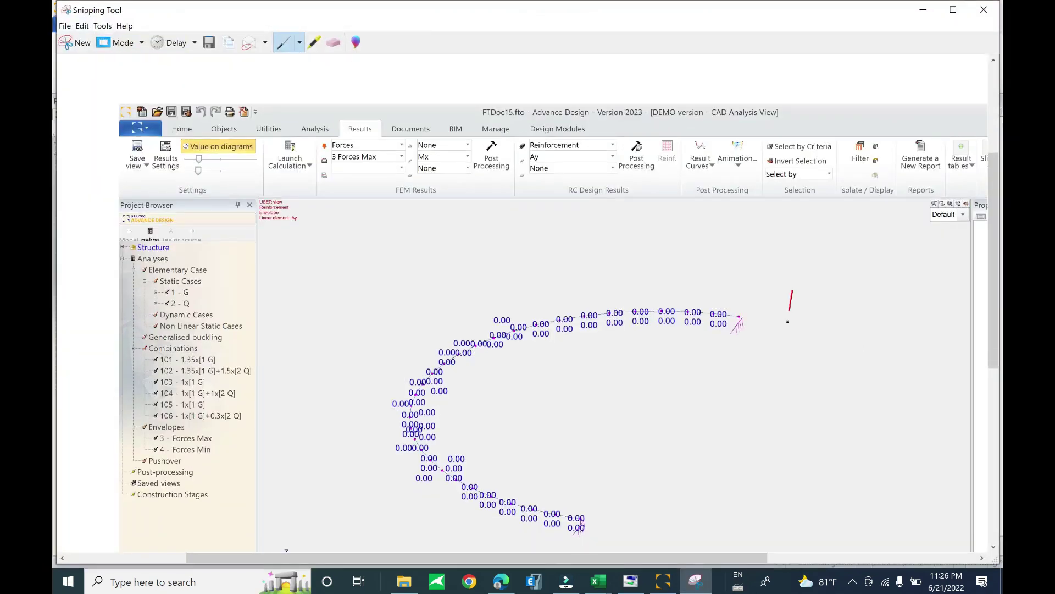
Sketch on the snip a rectangular beam section with three top and three bottom bars, label the bottom bars Az, and minimize the Snipping Tool
left_click_drag(873, 398, 871, 398)
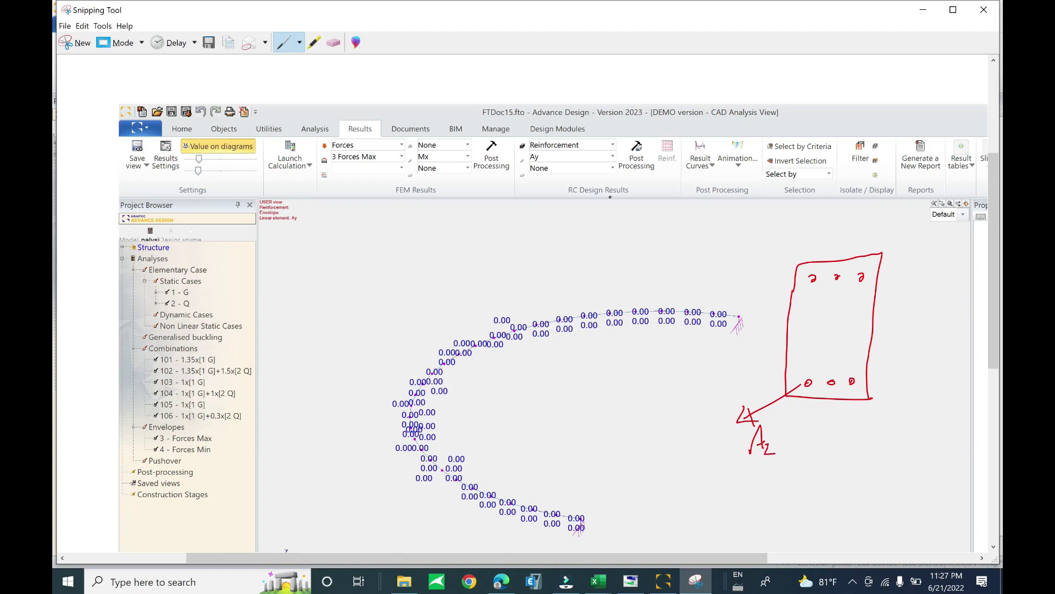
left_click(924, 10)
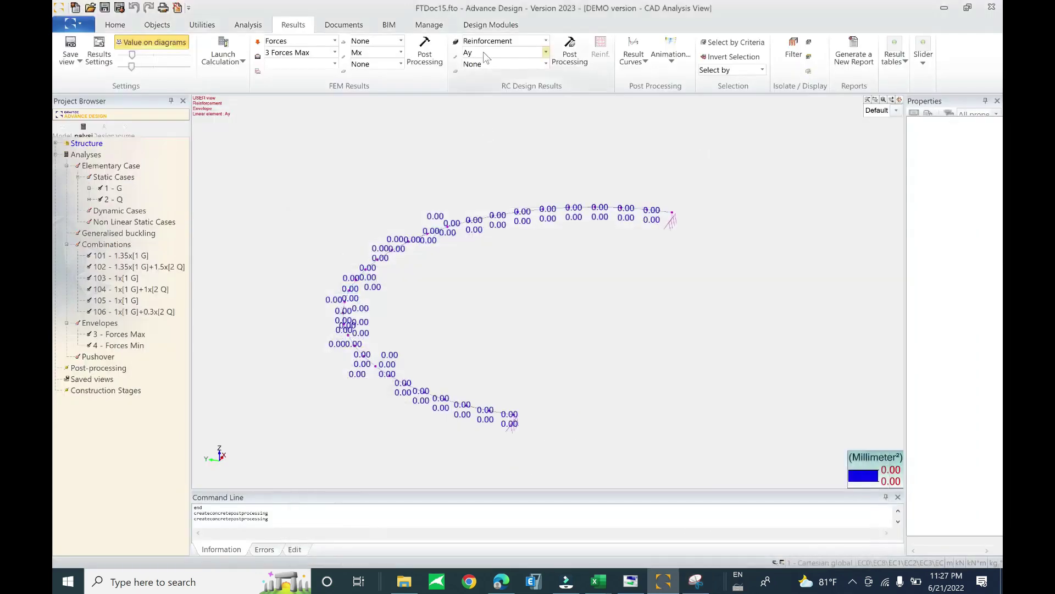
Display the Az reinforcement on the linear elements again and examine it along the curved beam from different angles
left_click(500, 57)
left_click(484, 94)
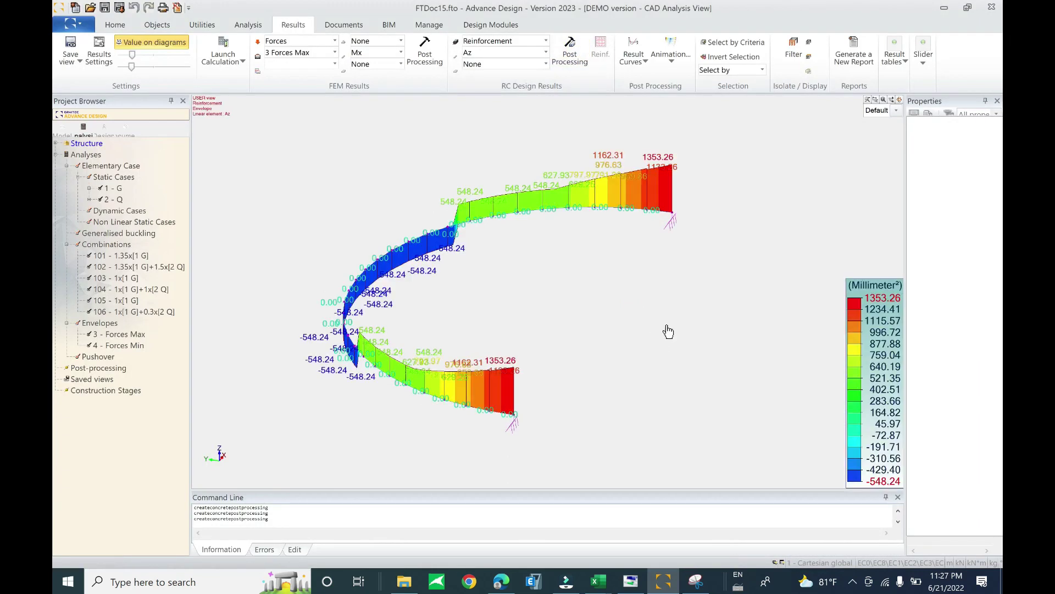
middle_click_drag(492, 283, 517, 258, "shift")
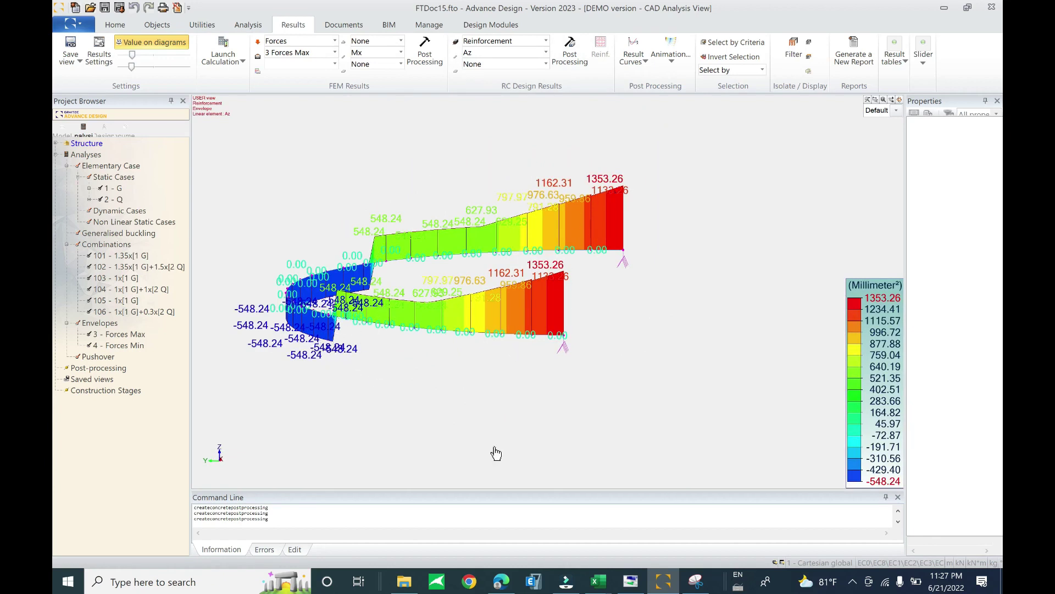
scroll(361, 348, "up", 2)
middle_click_drag(385, 368, 510, 278, "shift")
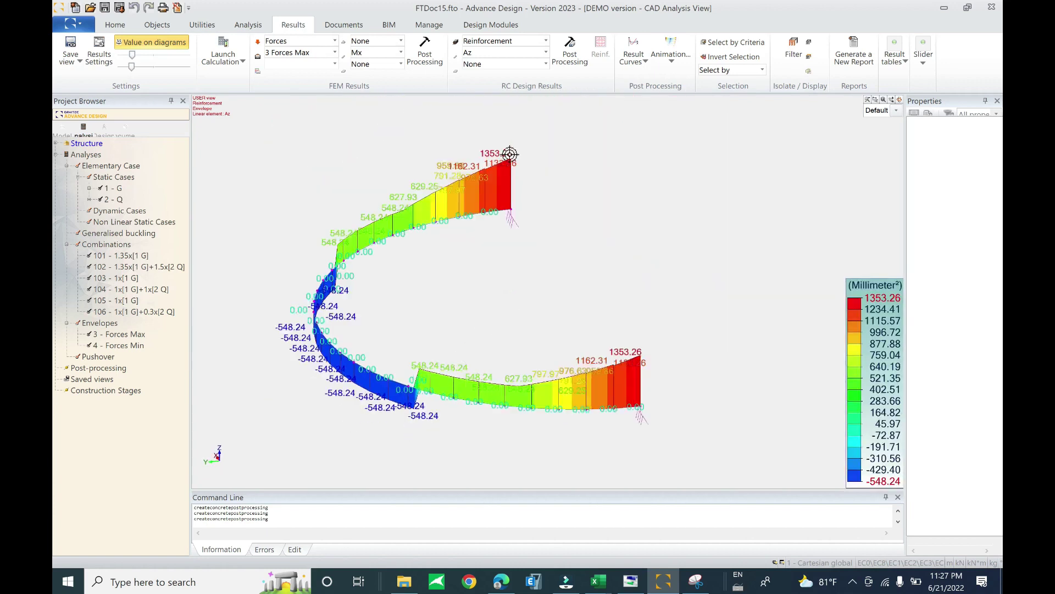
Set the linear element reinforcement result back to Ay
left_click(546, 52)
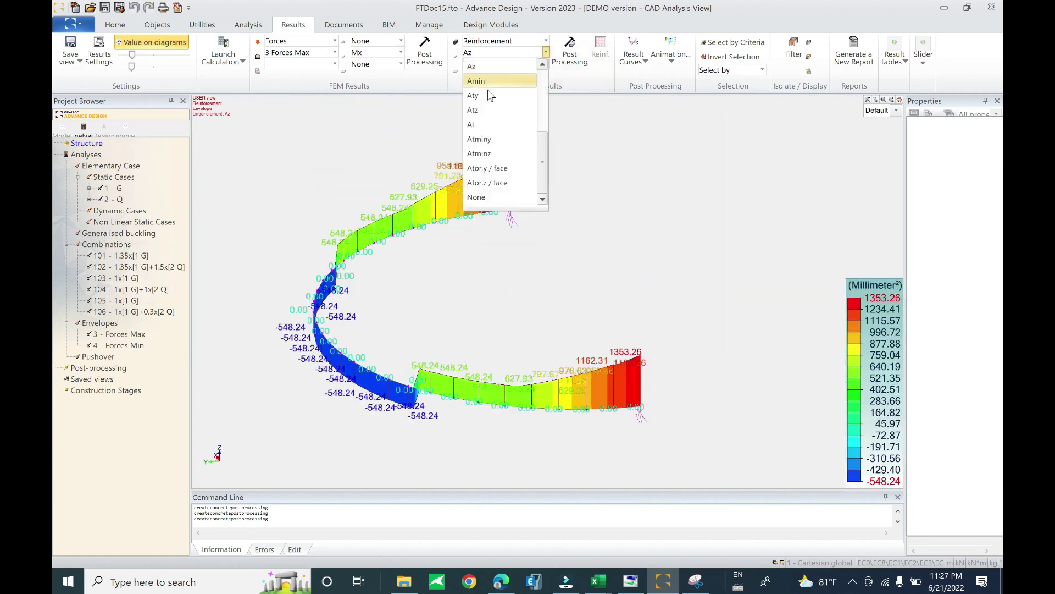
scroll(489, 71, "up", 1)
left_click(488, 72)
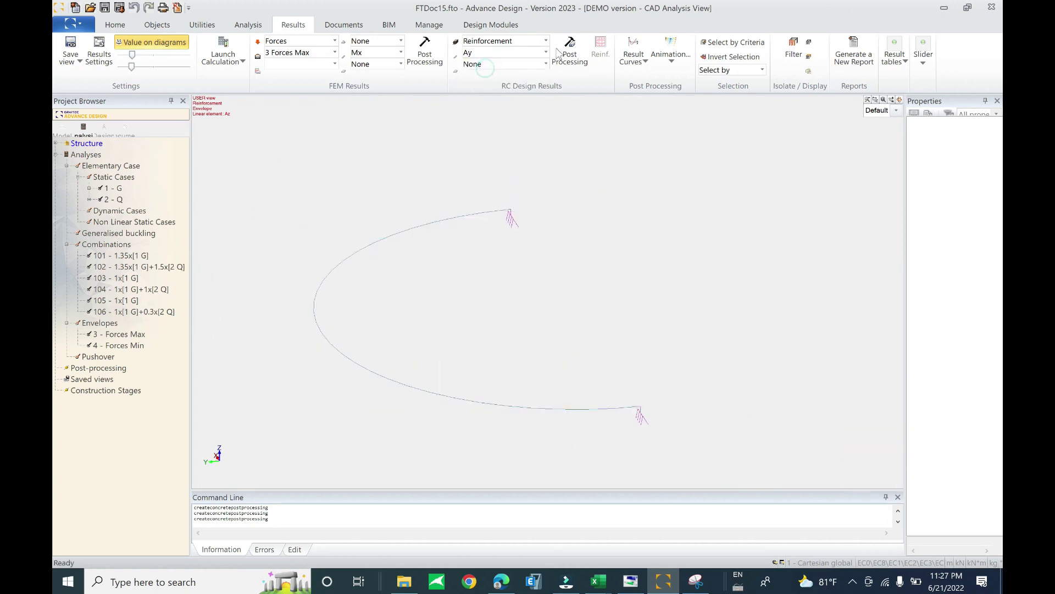
Add four outlined side bars with a "No" leader note to the snip's sketched section, and circle its top and bottom bars
left_click(696, 582)
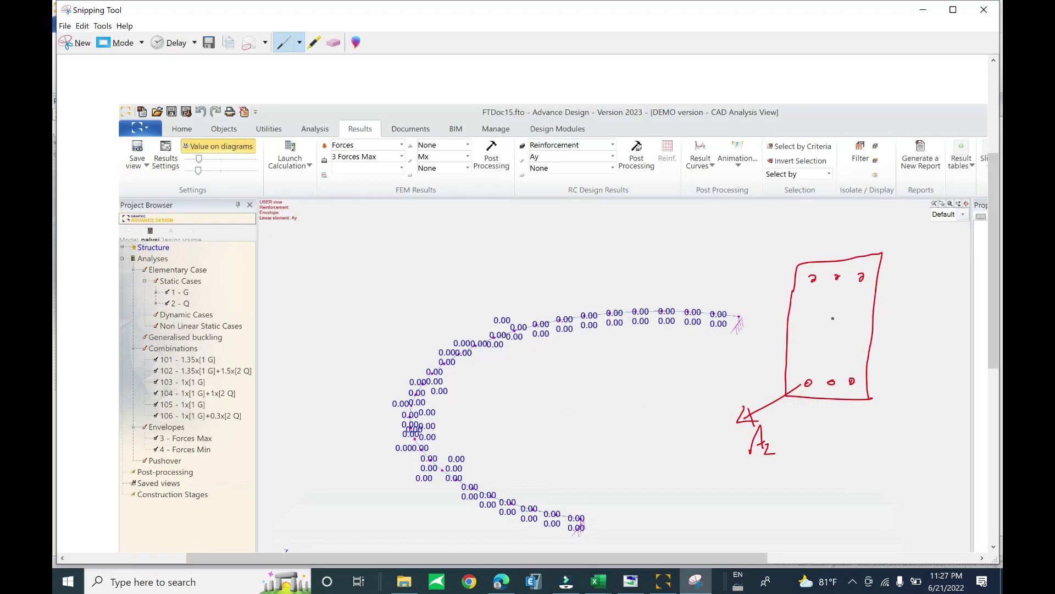
left_click_drag(802, 307, 803, 308)
left_click_drag(800, 345, 857, 354)
mouse_move(802, 311)
left_mouse_down()
mouse_move(794, 353)
mouse_move(840, 358)
mouse_move(868, 344)
mouse_move(869, 299)
mouse_move(794, 311)
mouse_move(701, 263)
mouse_move(697, 249)
mouse_move(693, 264)
left_mouse_up()
mouse_move(651, 234)
left_mouse_down()
mouse_move(649, 263)
mouse_move(665, 259)
mouse_move(667, 220)
mouse_move(675, 249)
mouse_move(682, 242)
left_mouse_up()
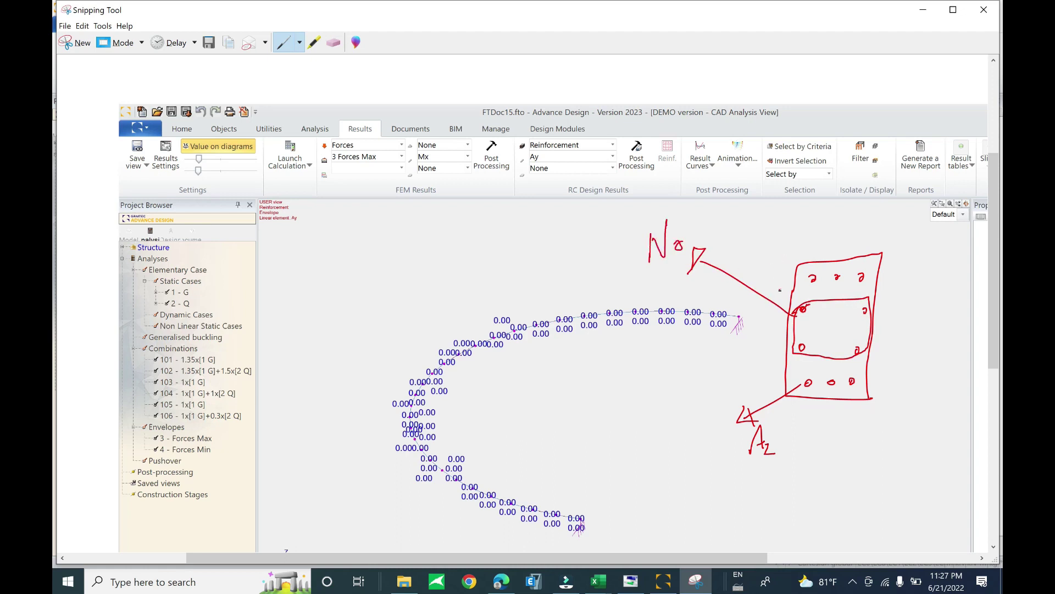
mouse_move(872, 269)
left_mouse_down()
mouse_move(794, 267)
mouse_move(846, 286)
mouse_move(886, 266)
left_mouse_up()
mouse_move(871, 383)
left_mouse_down()
mouse_move(789, 379)
mouse_move(878, 392)
left_mouse_up()
left_click(923, 10)
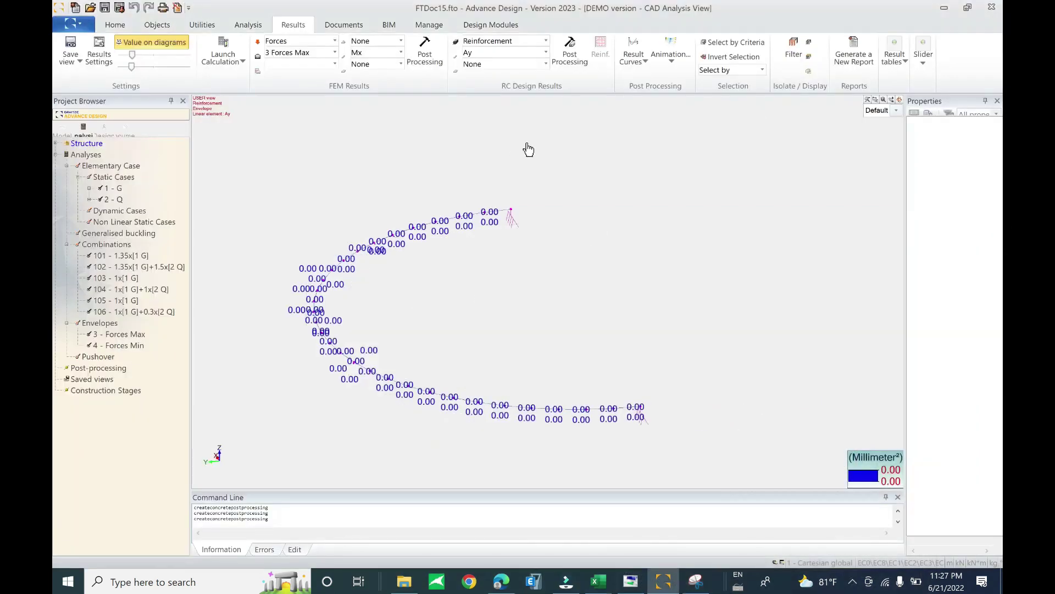
Display the RC design Reinforcement result Al on the linear elements
left_click(517, 55)
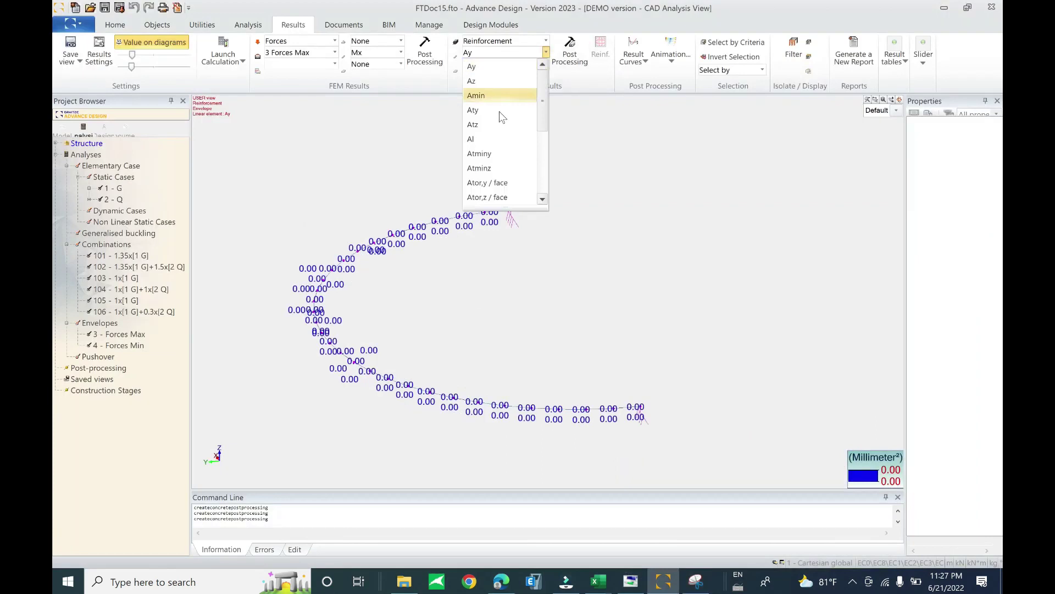
left_click(496, 140)
left_click(570, 48)
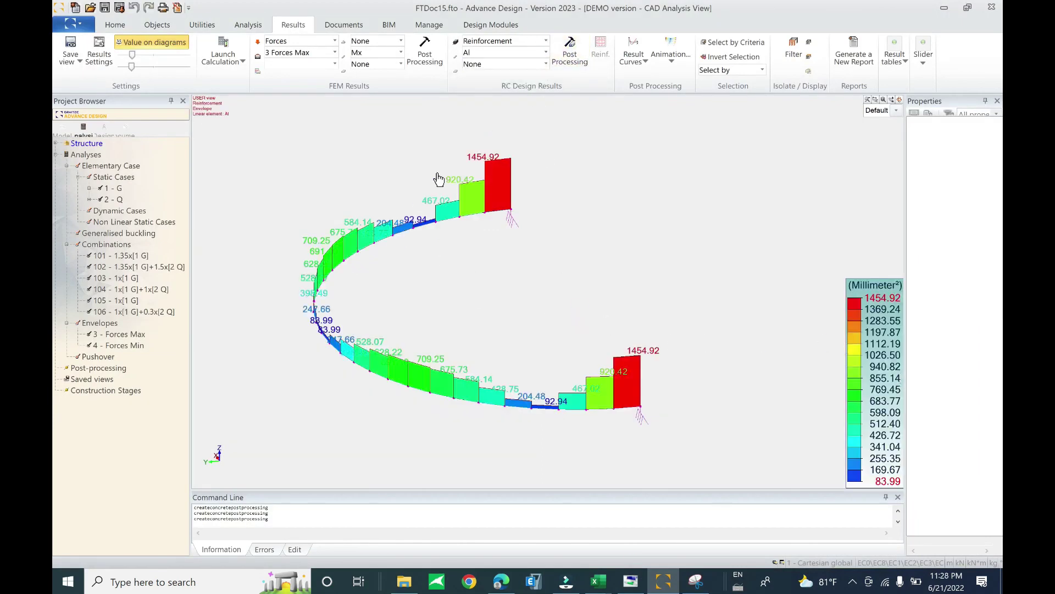
Sketch a second rectangular beam section at the snip's upper left with three top bars, three bottom bars and two side bars per face
left_click(696, 581)
left_click_drag(330, 240, 322, 325)
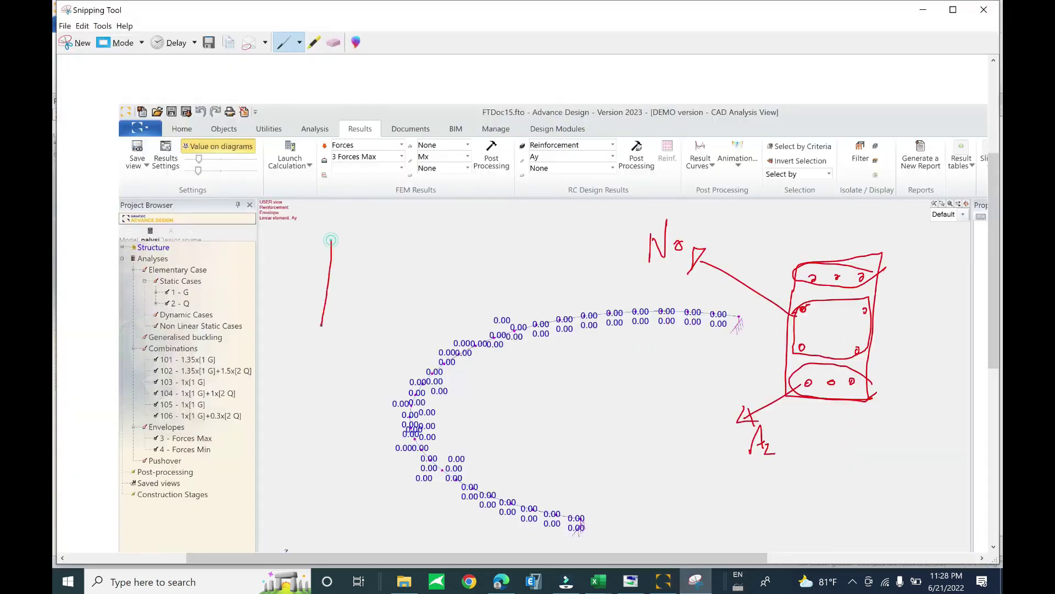
mouse_move(332, 241)
left_mouse_down()
mouse_move(388, 249)
mouse_move(368, 357)
mouse_move(331, 358)
mouse_move(323, 319)
left_mouse_up()
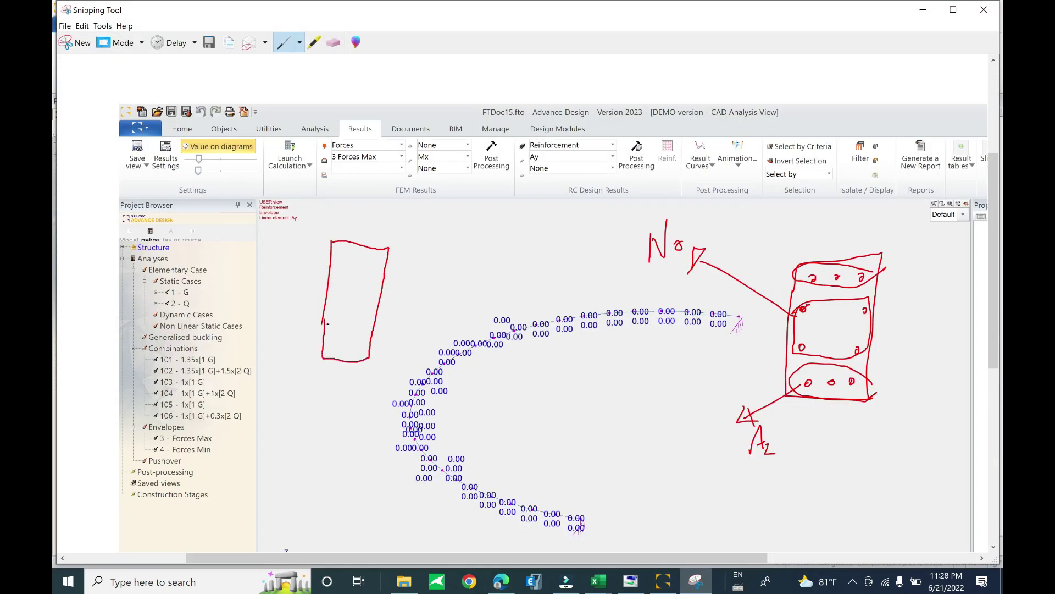
left_click_drag(339, 253, 375, 256)
mouse_move(335, 351)
left_mouse_down()
mouse_move(332, 341)
mouse_move(362, 340)
left_mouse_up()
left_click_drag(355, 256, 362, 257)
mouse_move(347, 346)
left_mouse_down()
mouse_move(333, 316)
mouse_move(339, 285)
mouse_move(375, 282)
mouse_move(371, 311)
left_mouse_up()
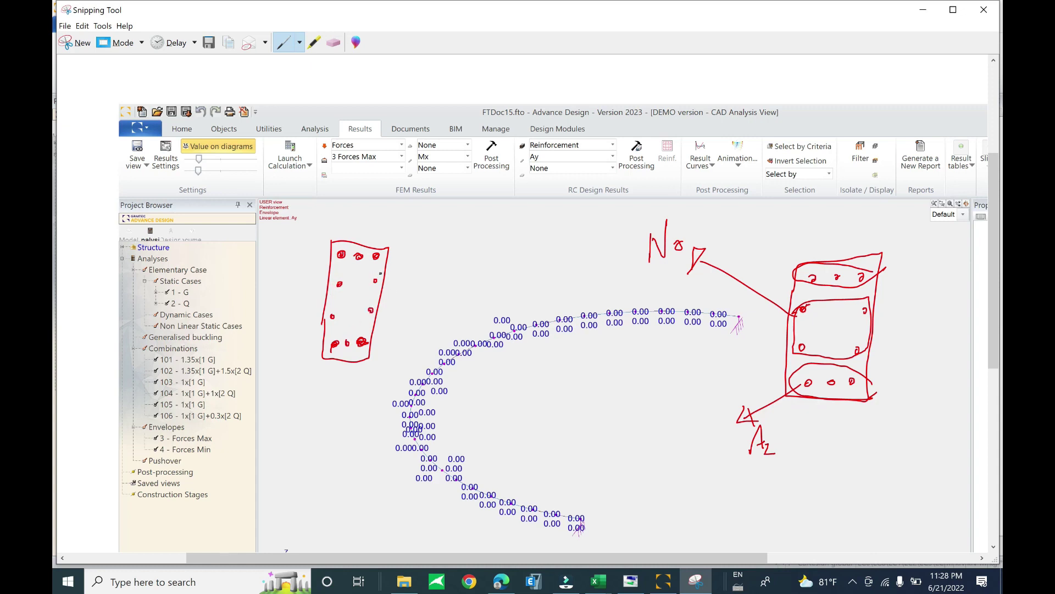
Draw a closed link around the bars of the second section, with arrows showing the torsional flow direction
mouse_move(339, 257)
left_mouse_down()
mouse_move(363, 256)
mouse_move(375, 277)
mouse_move(365, 342)
mouse_move(335, 350)
mouse_move(333, 274)
mouse_move(366, 253)
left_mouse_up()
left_click_drag(365, 306, 372, 302)
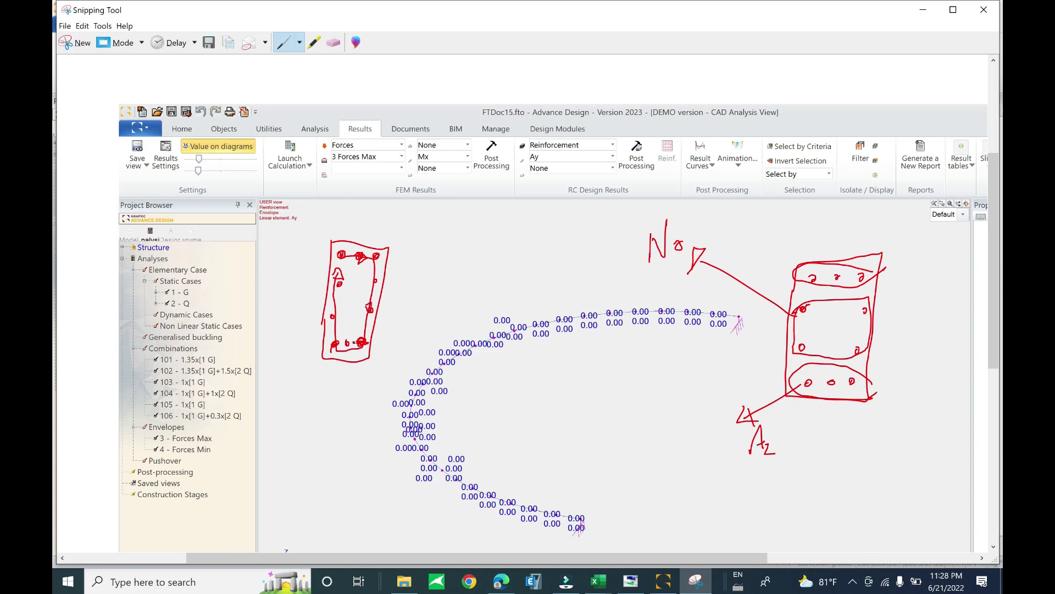
left_click_drag(349, 357, 351, 333)
Sketch a third rectangular section beside the second one, with a closed inner link and a handwritten leader note on the link
left_click_drag(438, 242, 441, 330)
mouse_move(438, 239)
left_mouse_down()
mouse_move(486, 214)
mouse_move(506, 333)
mouse_move(443, 342)
left_mouse_up()
mouse_move(450, 233)
left_mouse_down()
mouse_move(457, 332)
mouse_move(493, 330)
mouse_move(484, 229)
mouse_move(448, 237)
mouse_move(543, 209)
left_mouse_up()
mouse_move(486, 228)
left_mouse_down()
mouse_move(498, 241)
mouse_move(536, 240)
mouse_move(545, 228)
mouse_move(559, 244)
mouse_move(569, 215)
mouse_move(569, 242)
left_mouse_up()
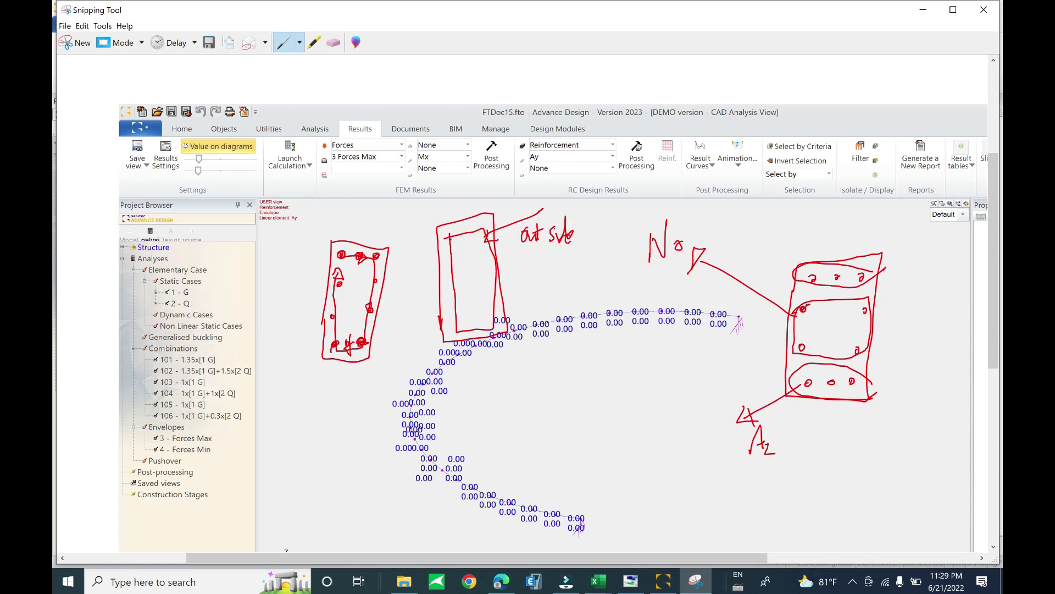
Add flow arrows to the third section's link and a leader note giving 10m, 12m max
mouse_move(450, 304)
left_mouse_down()
mouse_move(469, 234)
mouse_move(462, 247)
left_mouse_up()
left_click_drag(495, 292, 498, 300)
mouse_move(496, 297)
left_mouse_down()
mouse_move(536, 275)
mouse_move(554, 287)
mouse_move(563, 275)
mouse_move(587, 295)
mouse_move(617, 274)
left_mouse_up()
left_click_drag(615, 278, 637, 275)
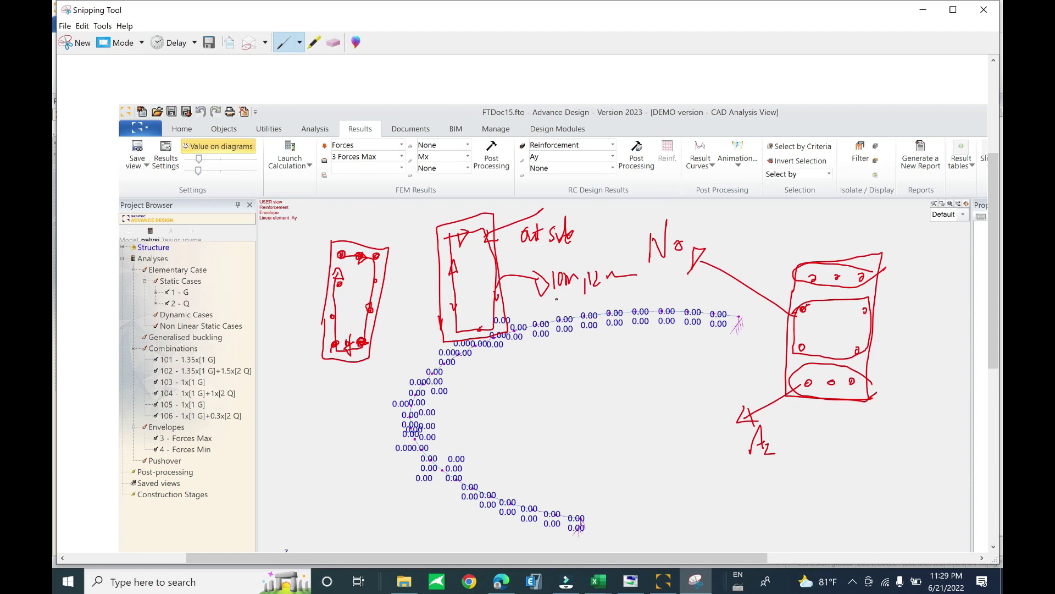
mouse_move(553, 301)
left_mouse_down()
mouse_move(555, 316)
mouse_move(560, 301)
mouse_move(576, 311)
left_mouse_up()
Draw an inner vertical leg inside the third section's link and label it as shear reinforcement with a leader
mouse_move(464, 246)
left_mouse_down()
mouse_move(468, 233)
mouse_move(474, 325)
left_mouse_up()
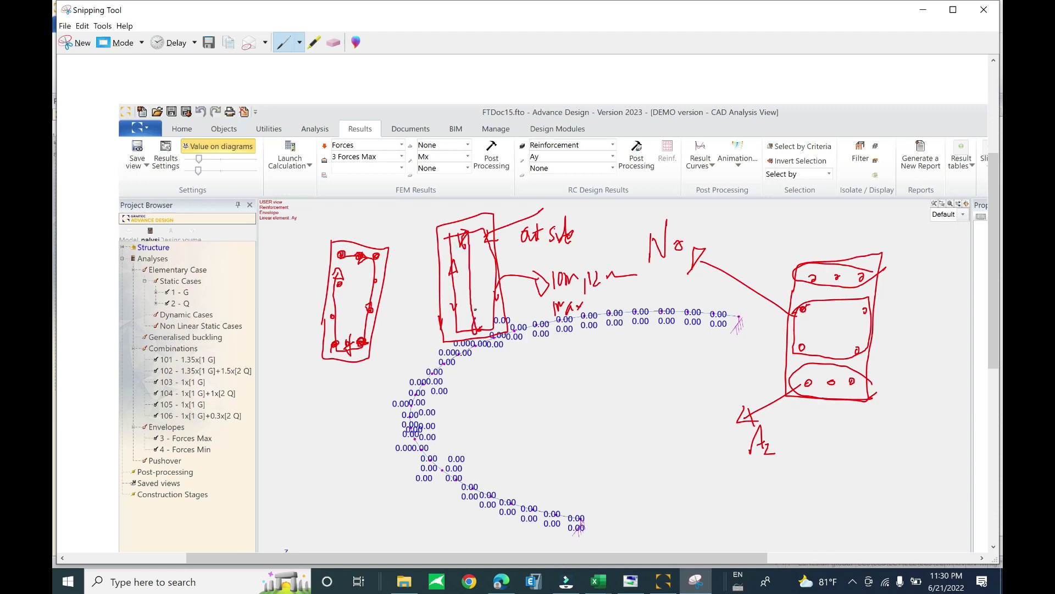
mouse_move(476, 285)
left_mouse_down()
mouse_move(407, 312)
mouse_move(389, 346)
mouse_move(430, 335)
left_mouse_up()
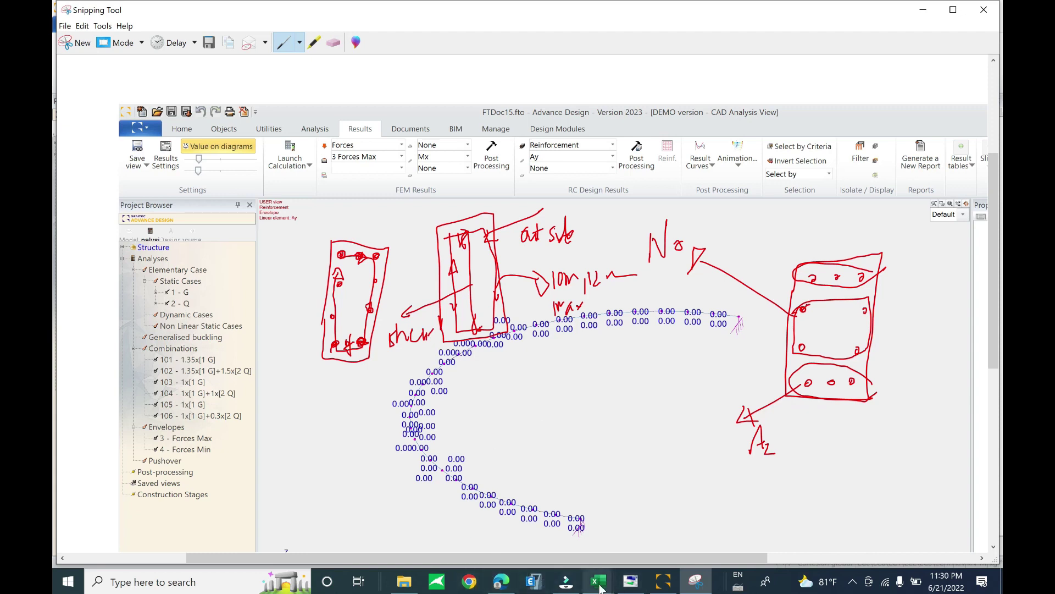
Switch to YouTube Studio in the browser and look through the channel's videos on concrete beam design
left_click(502, 581)
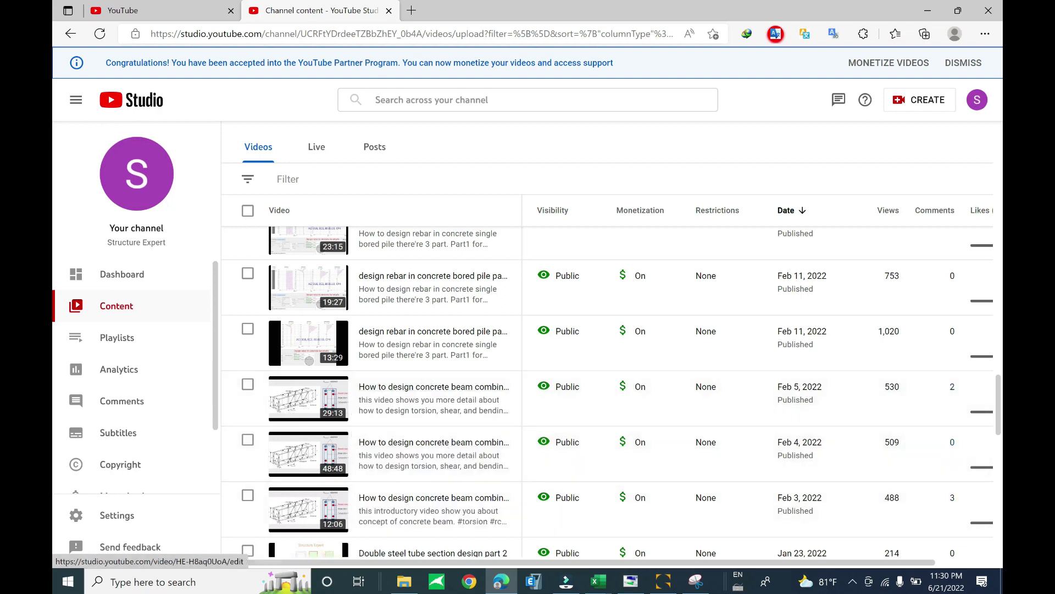
Switch to the Excel torsion and shear design workbook and review the RECT~BEAM update sheet from geometry and applied forces to shear reinforcement
mouse_move(596, 587)
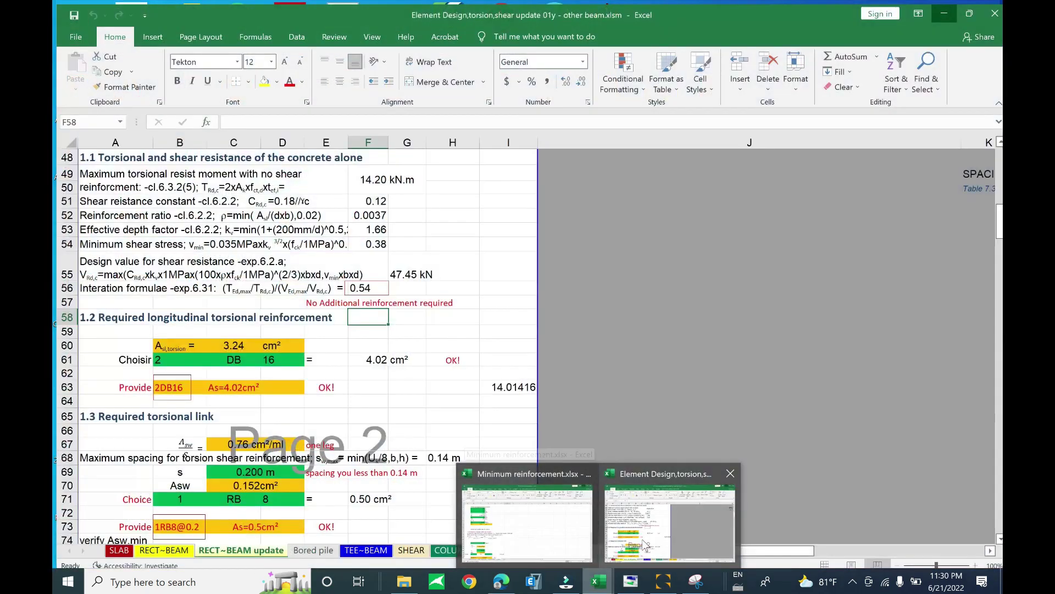
left_click(644, 544)
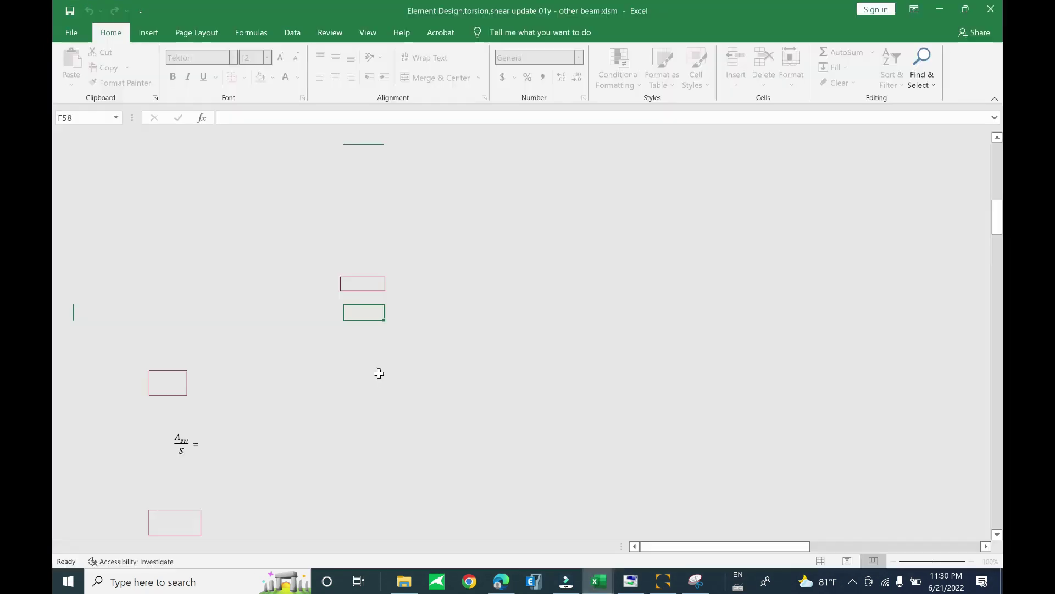
scroll(362, 350, "up", 15)
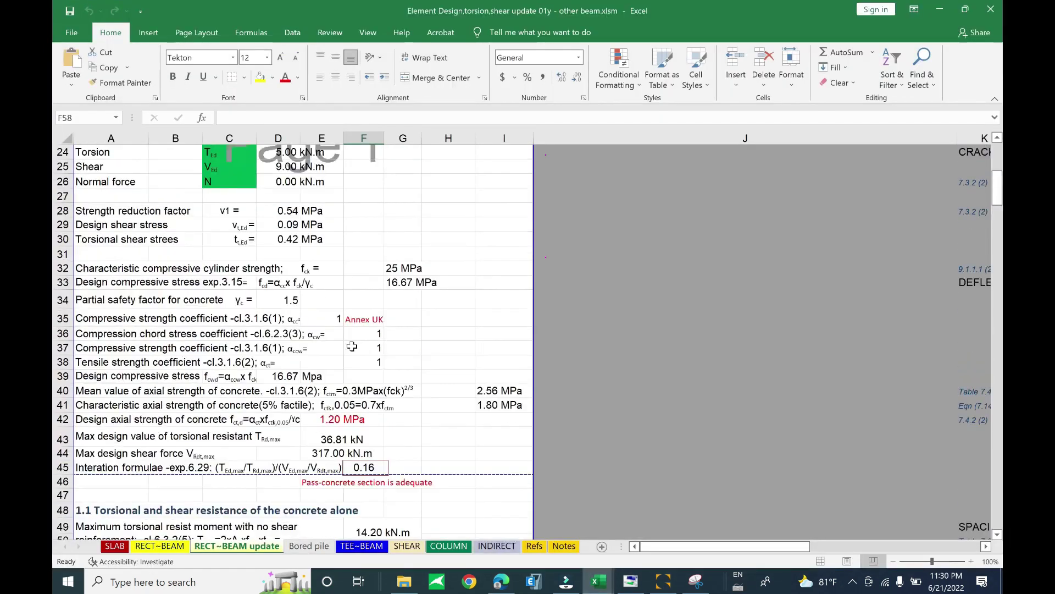
scroll(354, 346, "up", 1)
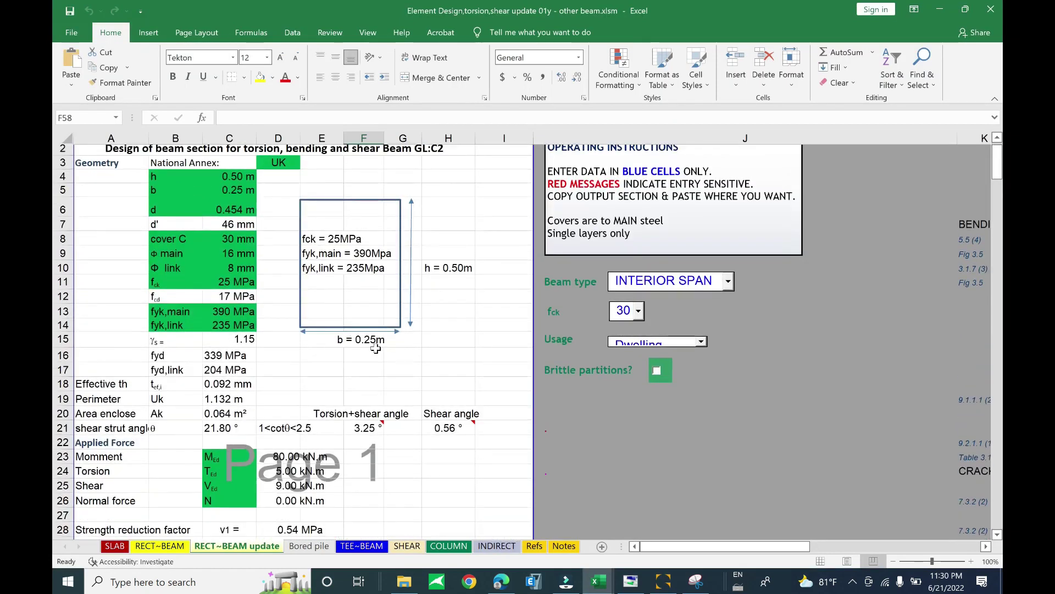
scroll(380, 352, "down", 20)
scroll(396, 360, "down", 5)
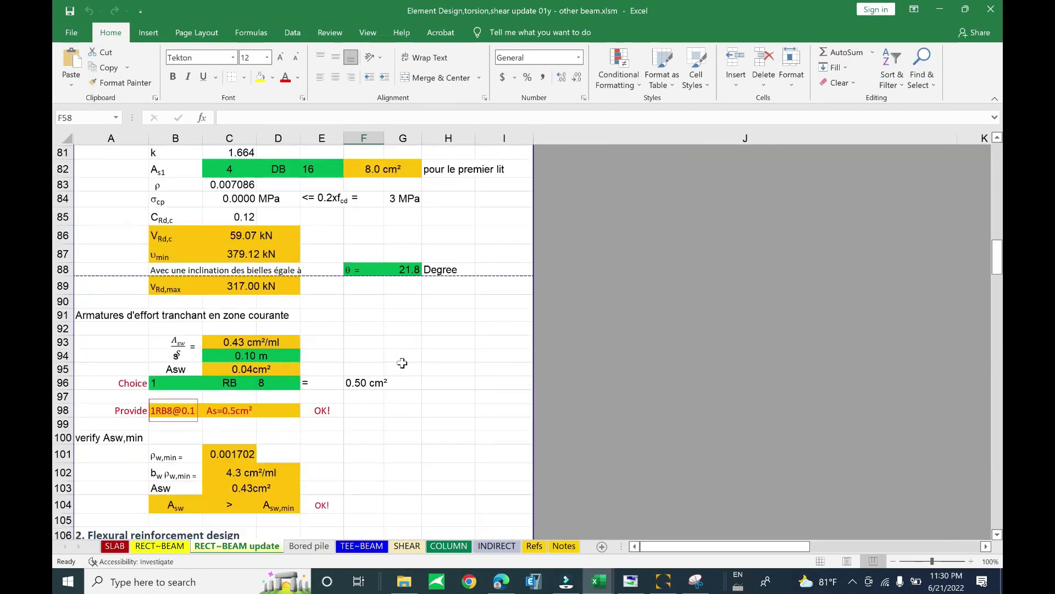
Review the applied forces MEd, TEd, VEd and N near the start of the RECT~BEAM update sheet
scroll(404, 363, "up", 14)
scroll(404, 363, "right", 1)
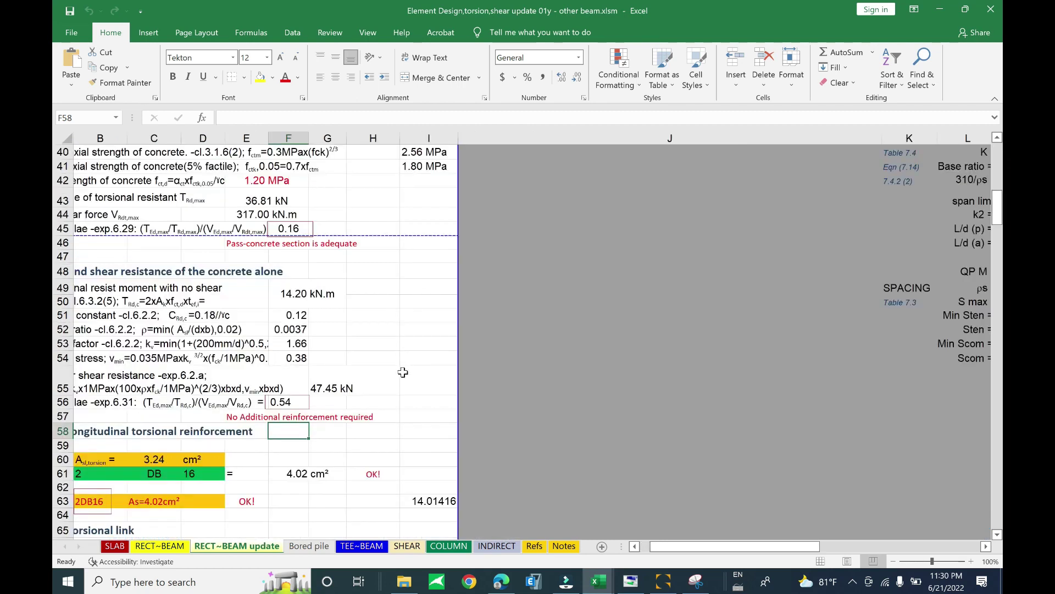
scroll(380, 383, "up", 8)
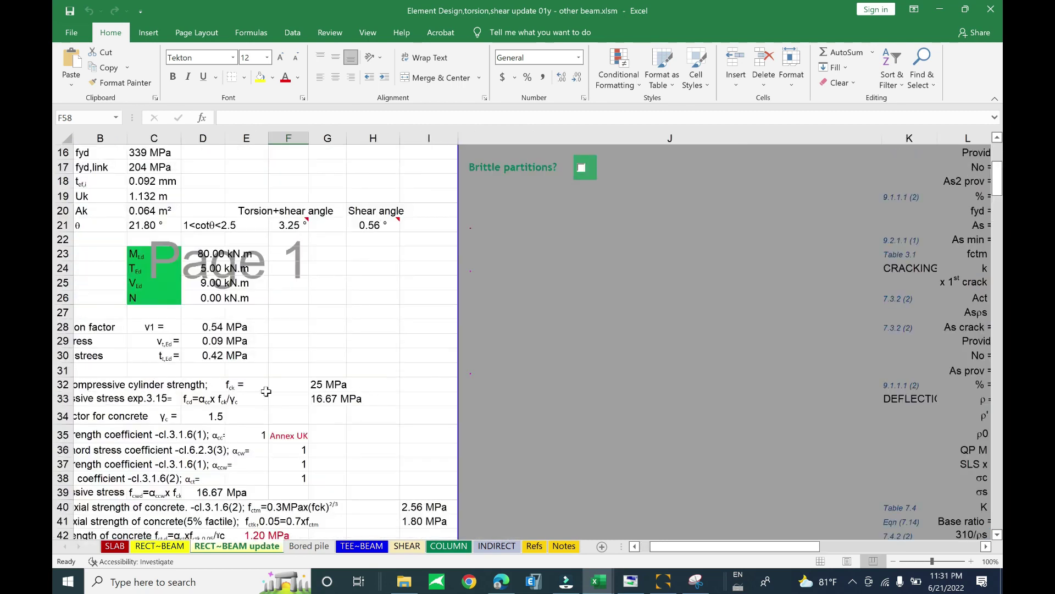
left_click(146, 257)
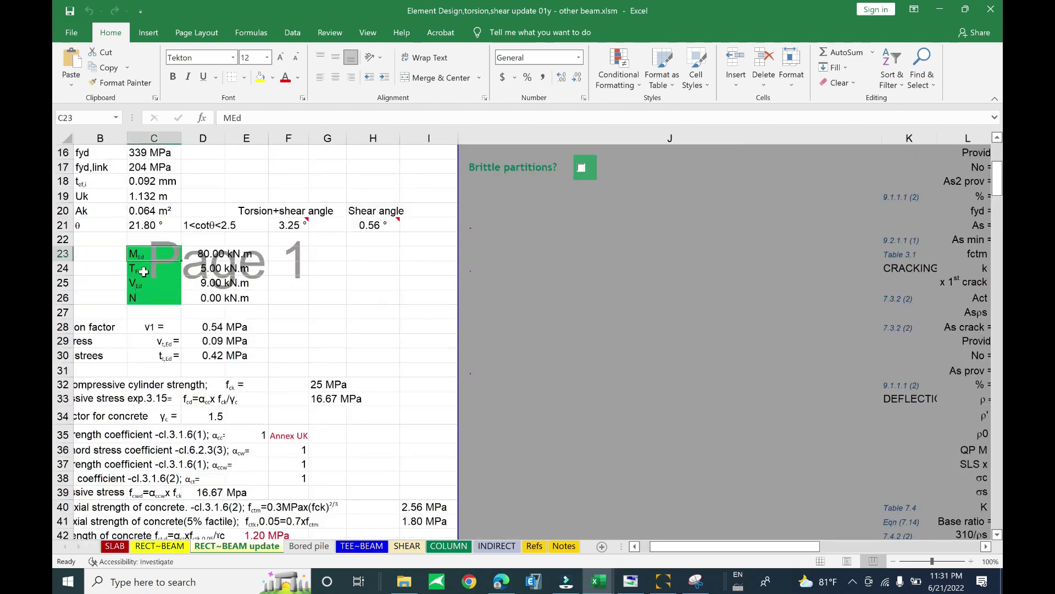
left_click(144, 270)
left_click(145, 284)
left_click(146, 297)
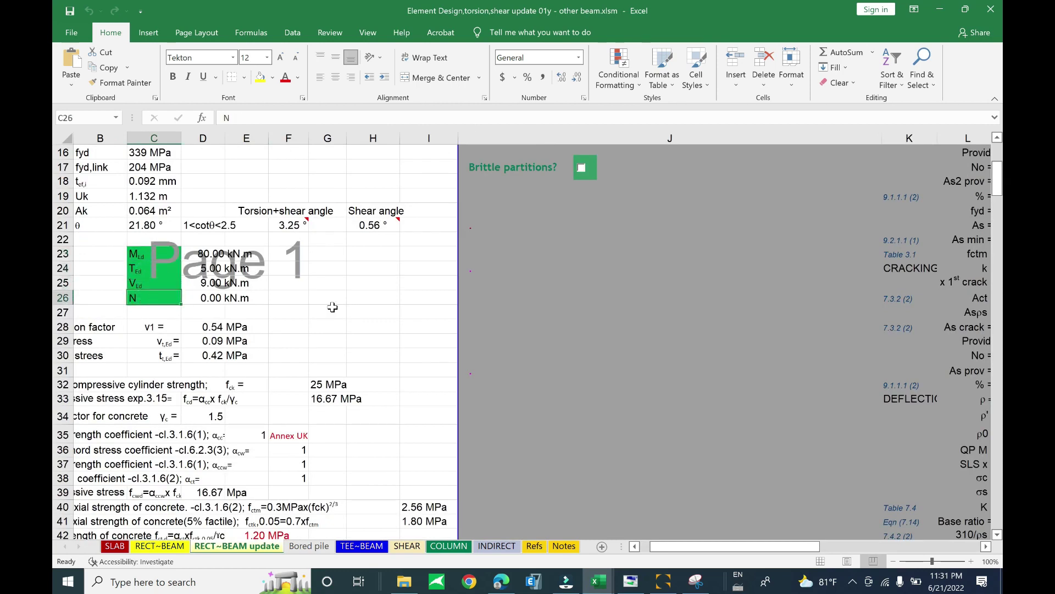
Examine the force diagrams for beam GL: C2 and the Summary result with its reinforced section sketch
left_click_drag(997, 187, 992, 544)
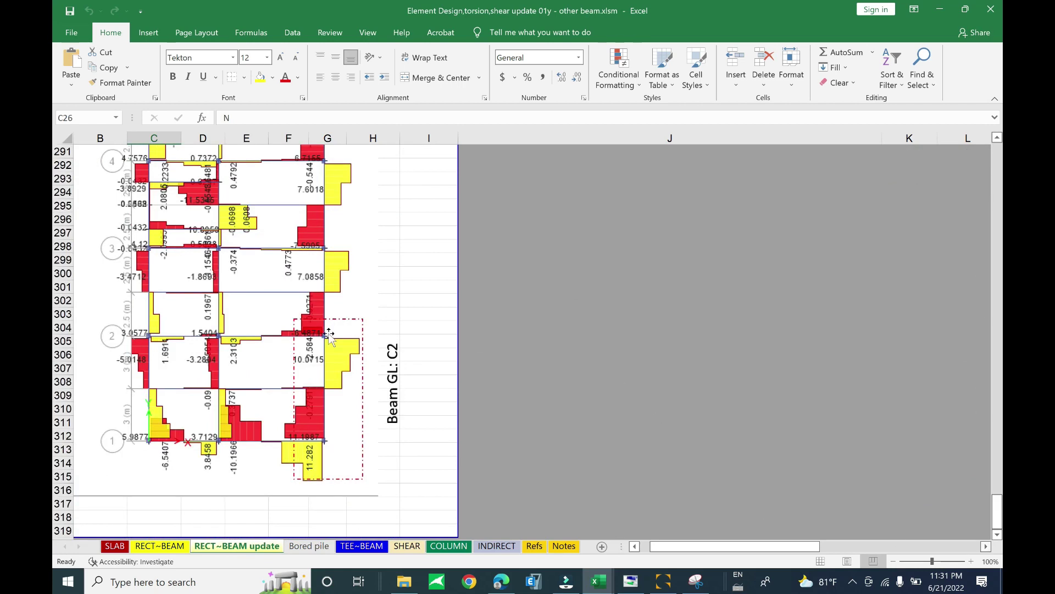
scroll(357, 376, "up", 7)
scroll(366, 381, "up", 15)
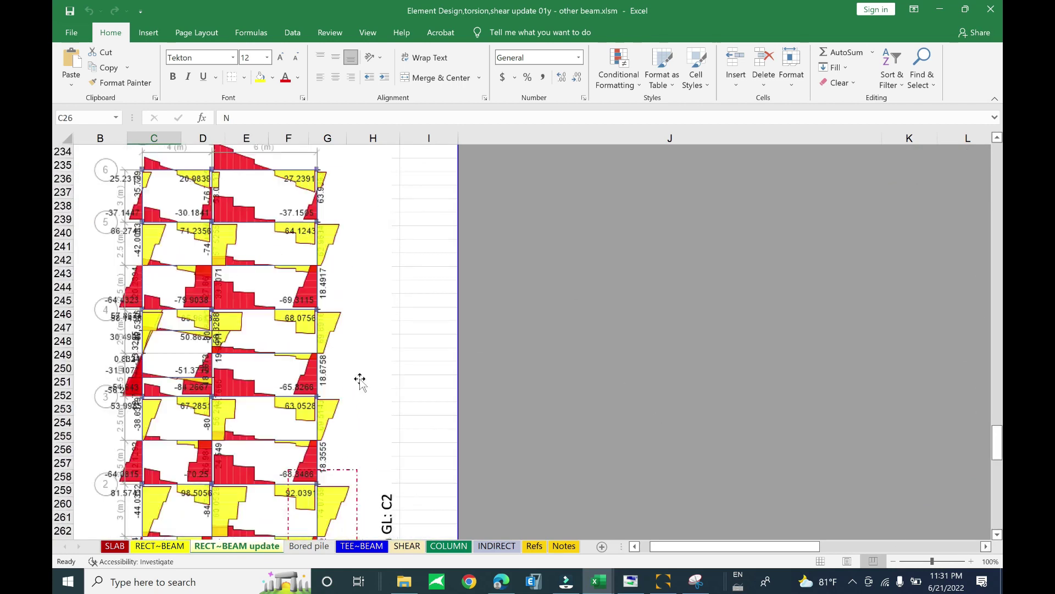
scroll(362, 385, "up", 12)
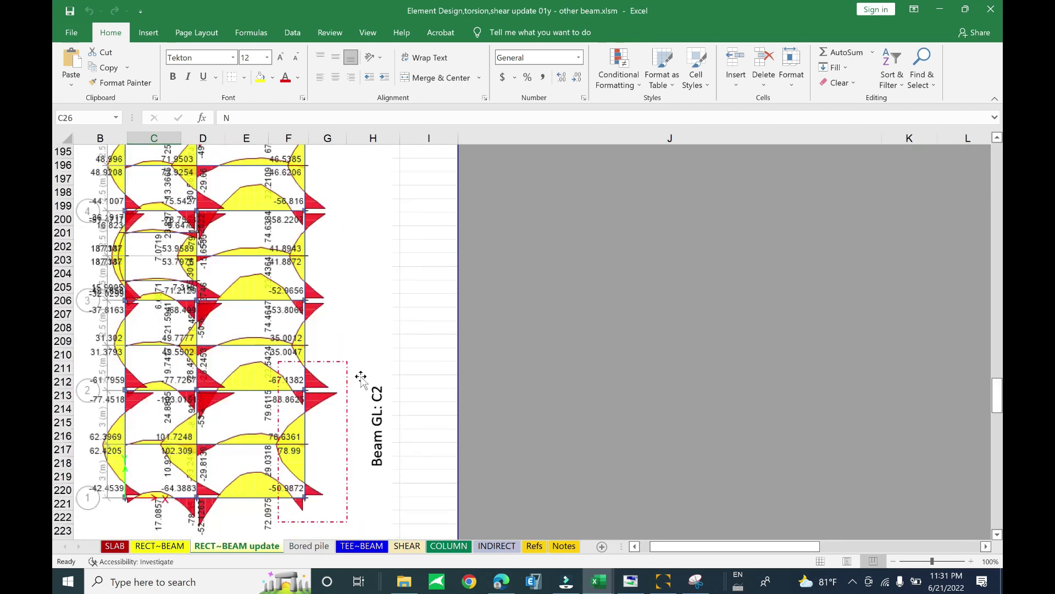
scroll(345, 450, "up", 14)
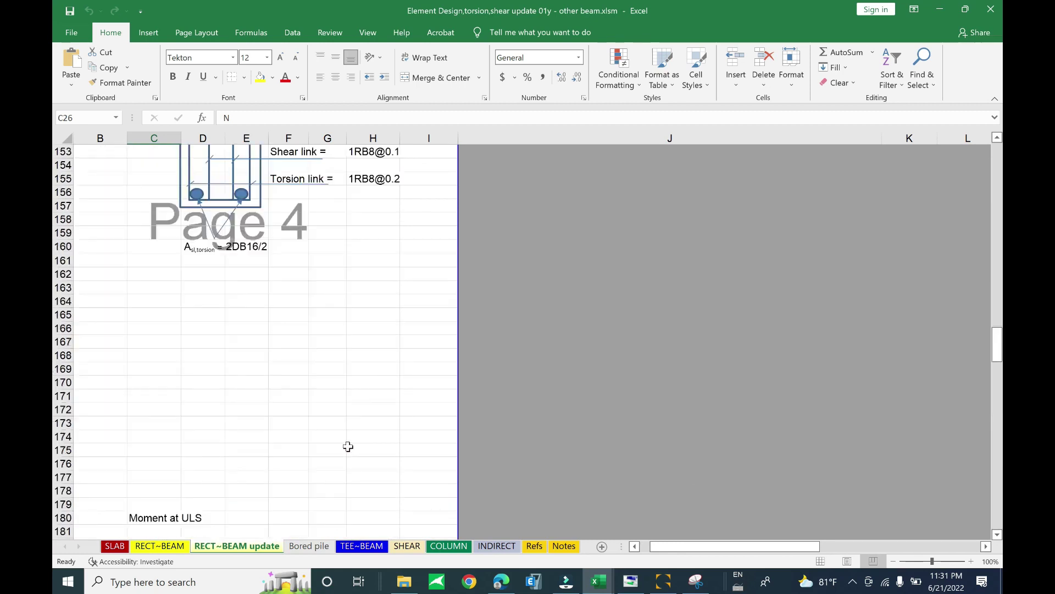
scroll(348, 446, "up", 6)
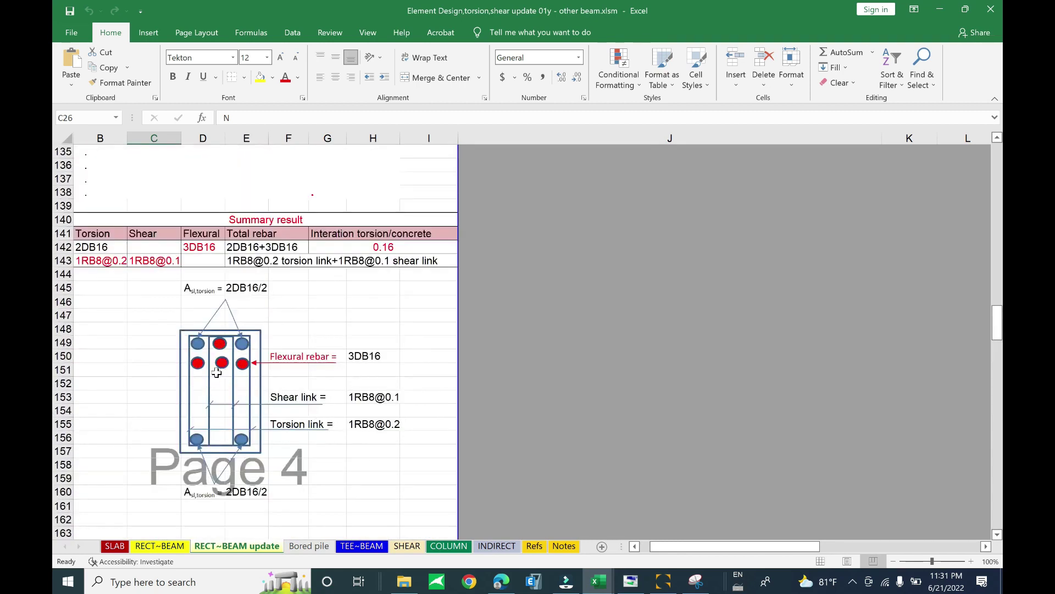
Copy the outer red flexural bars downward along both sides of the beam section sketch
left_click(199, 366)
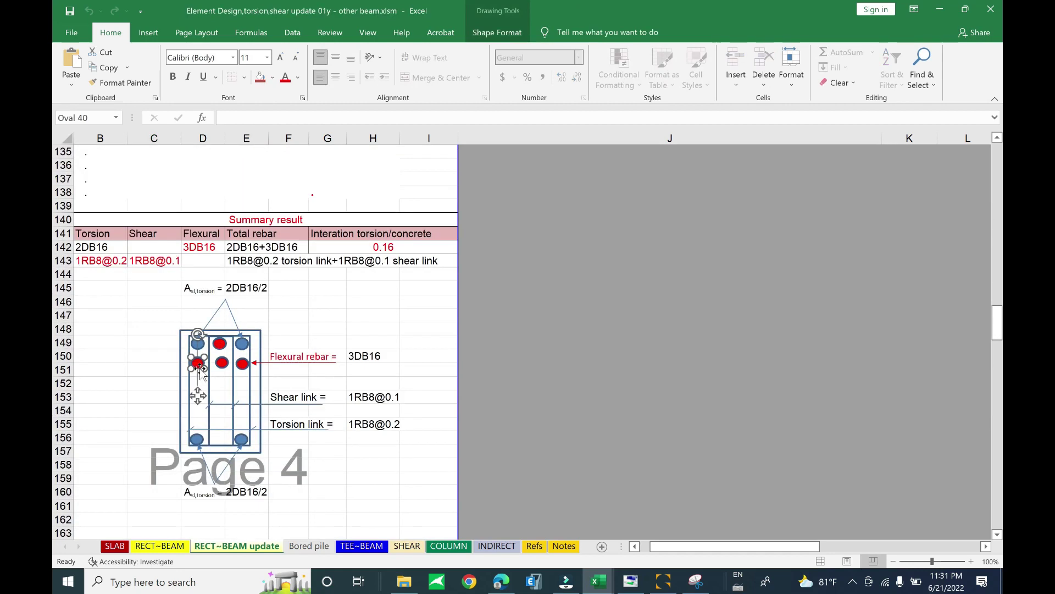
mouse_move(200, 366)
left_mouse_down("ctrl")
mouse_move(200, 406)
mouse_move(249, 420)
mouse_move(247, 389)
mouse_move(198, 399)
mouse_move(198, 383)
left_mouse_up("ctrl")
left_click(197, 402, "ctrl")
left_click(321, 333)
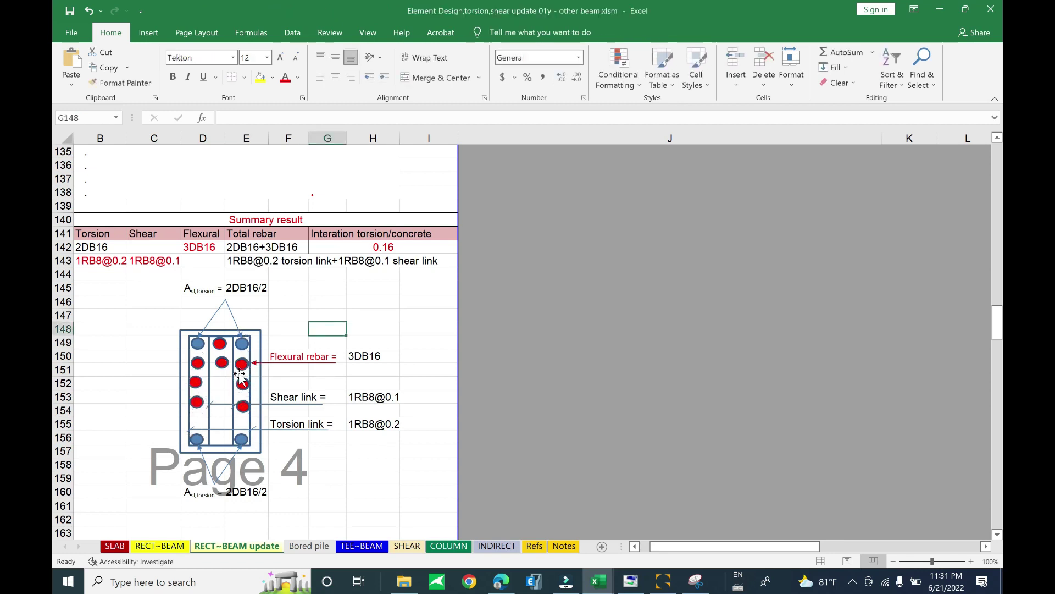
Undo the copied side bars in the beam section sketch
left_click(197, 402)
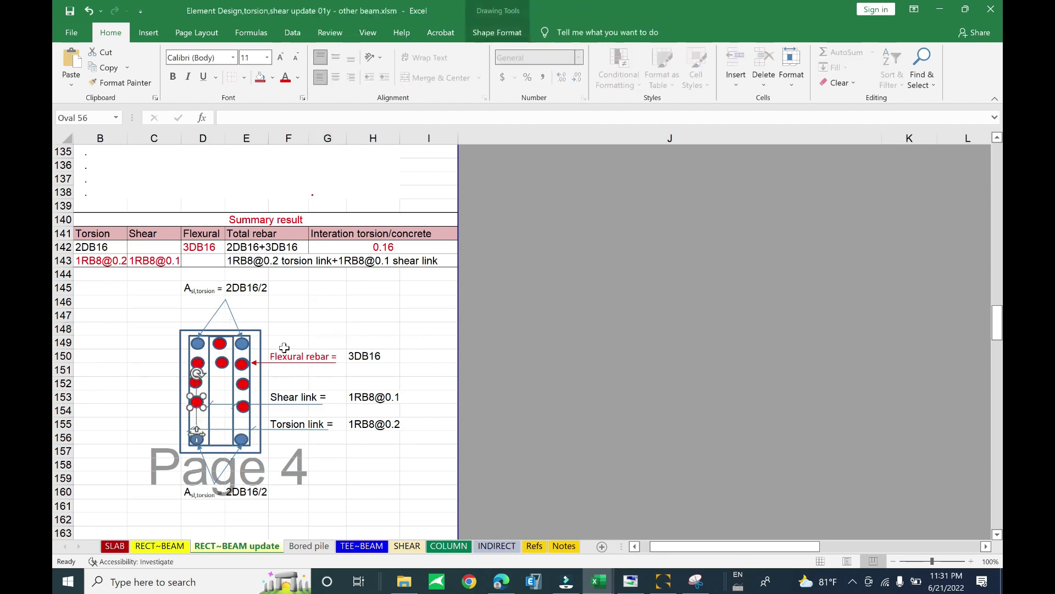
key("ctrl+z")
key("ctrl+z")
key("ctrl+z")
key("ctrl+z")
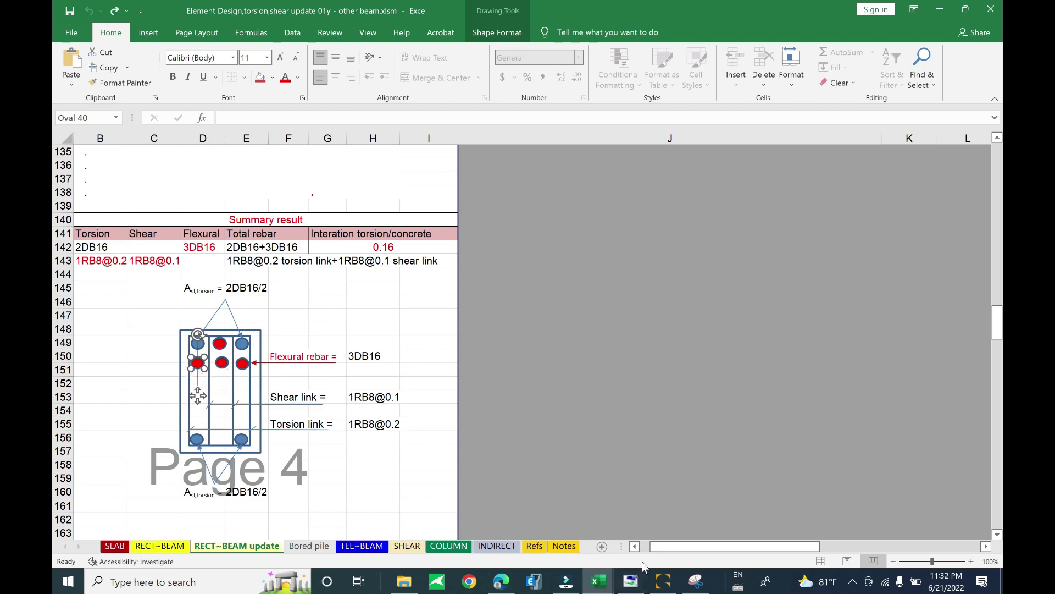
Switch to Advance Design and redisplay the Al reinforcement diagram on the semicircular beam
left_click(663, 582)
middle_click_drag(516, 253, 450, 255)
middle_click_drag(649, 306, 636, 310)
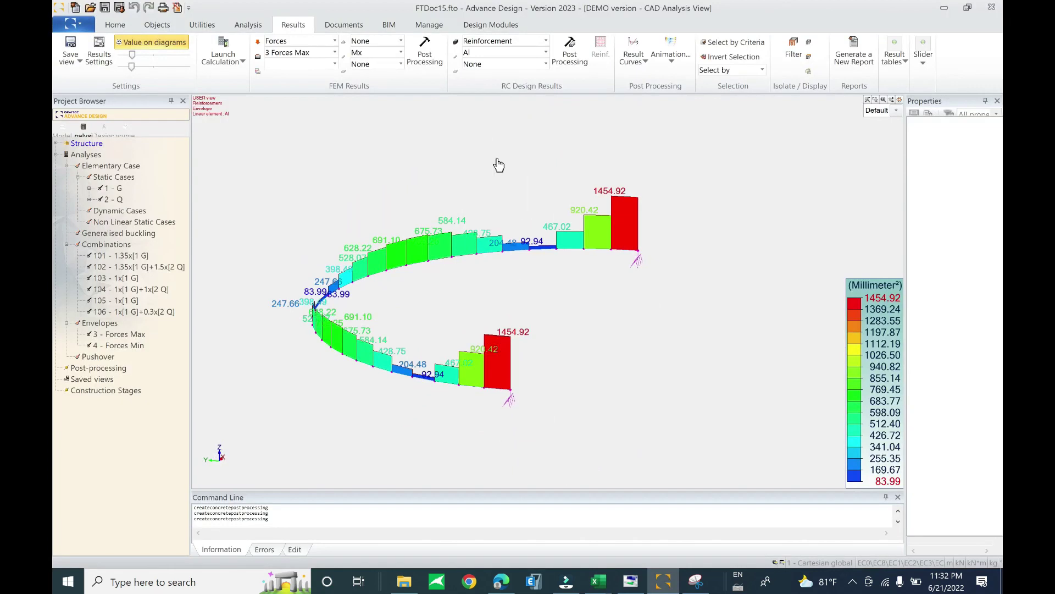
left_click(511, 41)
left_click(507, 56)
left_click(480, 53)
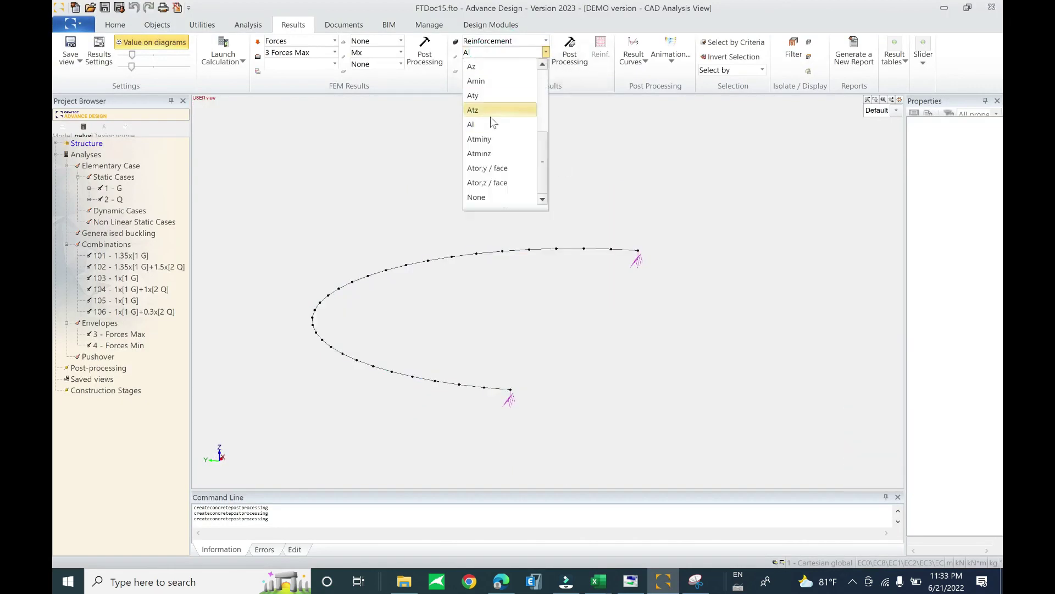
left_click(492, 126)
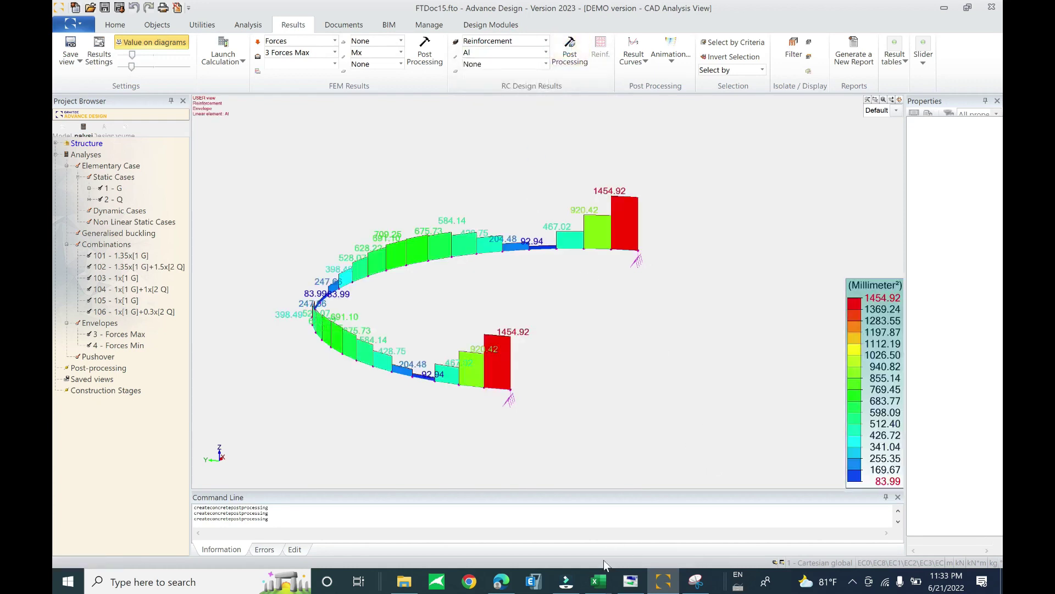
Glance at the torsion sheet of Minimum reinforcement.xlsx, return to Advance Design, and display the Forces Max envelope's Mx diagram with the beam selected
mouse_move(598, 584)
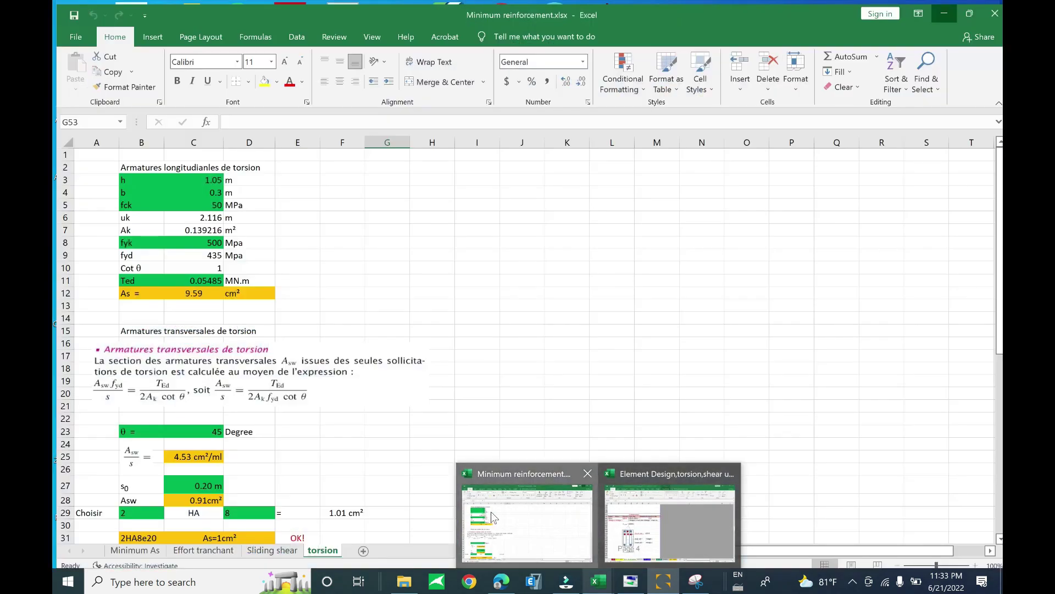
left_click(490, 511)
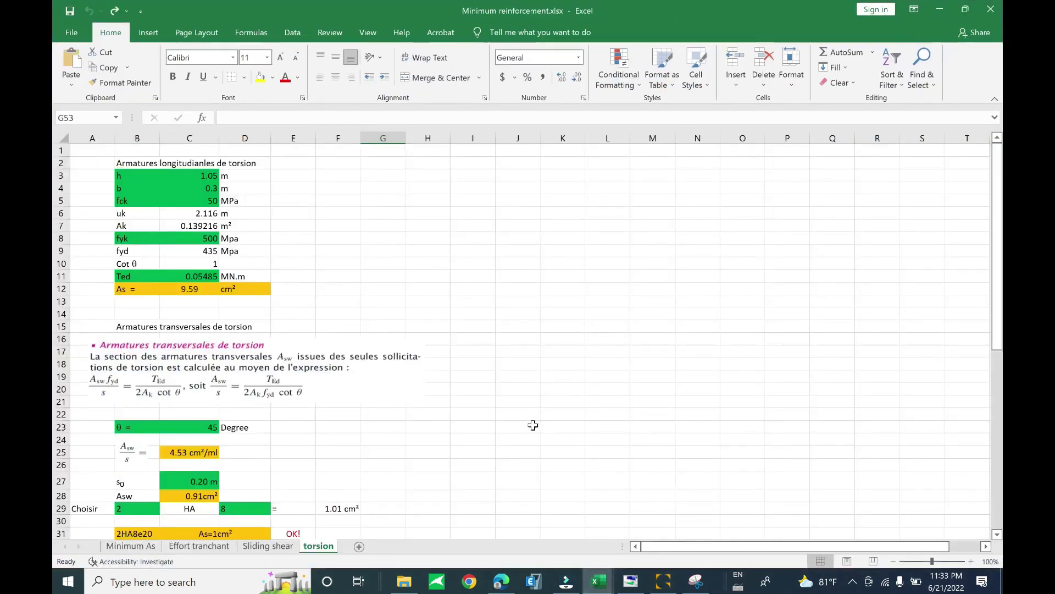
left_click(663, 581)
left_click(370, 52)
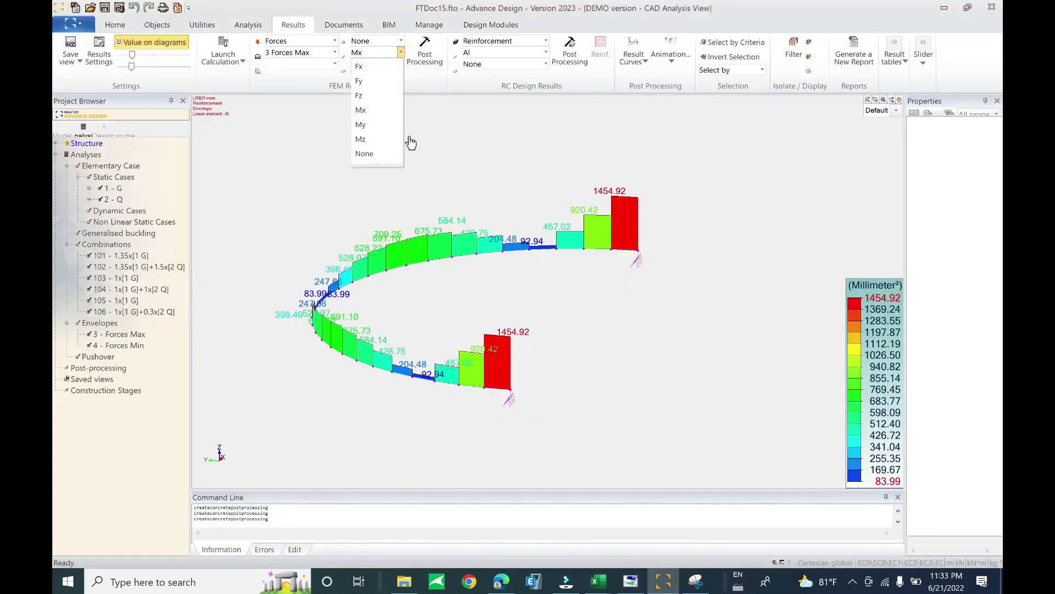
left_click(375, 112)
left_click(425, 53)
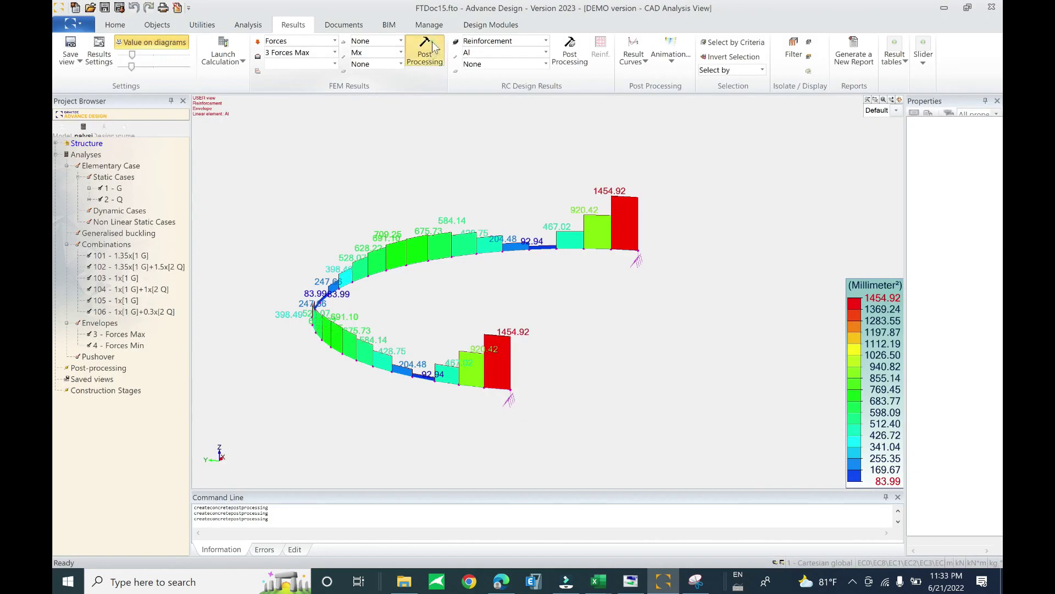
left_click(639, 250)
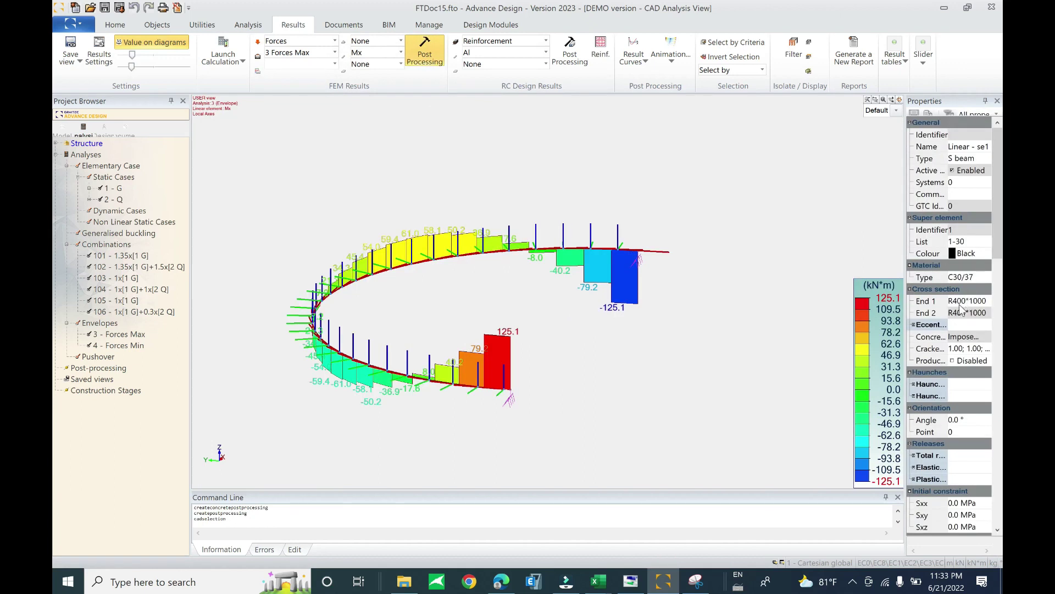
Switch to Minimum reinforcement.xlsx and set h to 1 m, b to 0.4 m and fck to 30 MPa on the torsion sheet
mouse_move(596, 588)
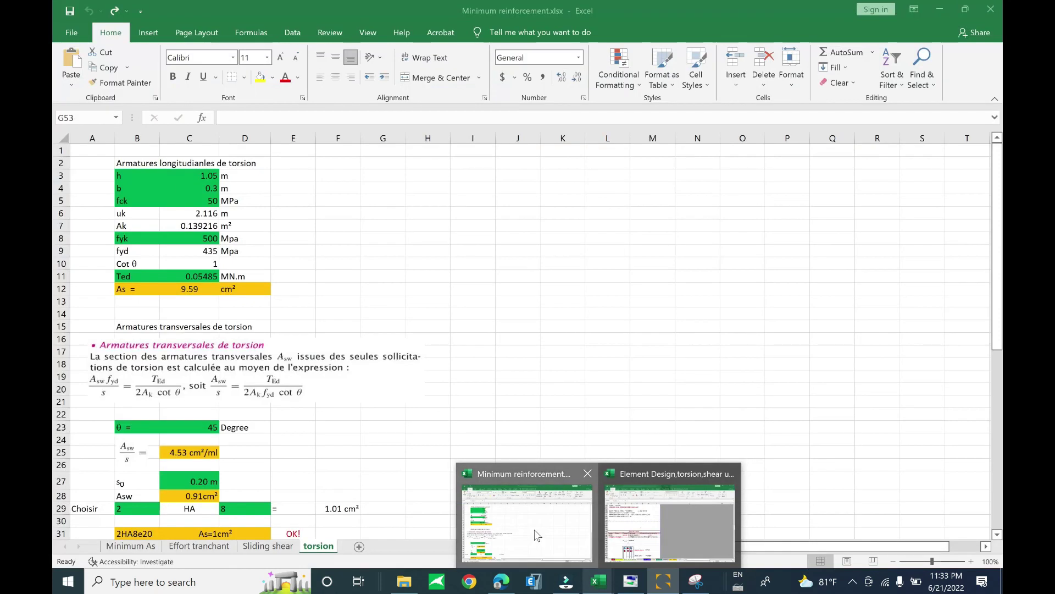
left_click(535, 529)
left_click(196, 173)
type("1")
key("Return")
type(".4")
left_click(304, 205)
left_click(204, 201)
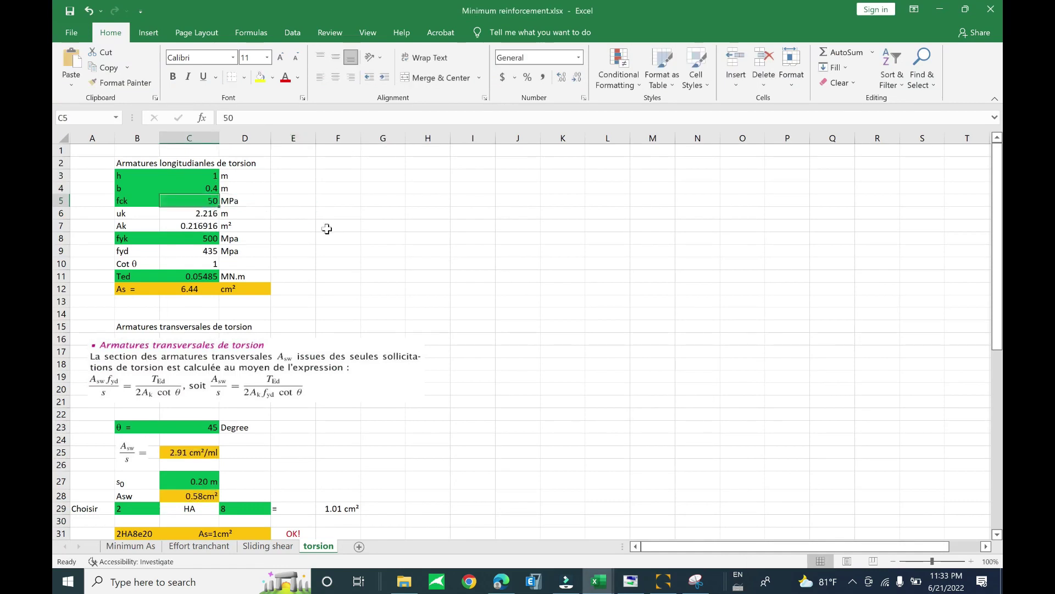
type("30")
left_click(344, 215)
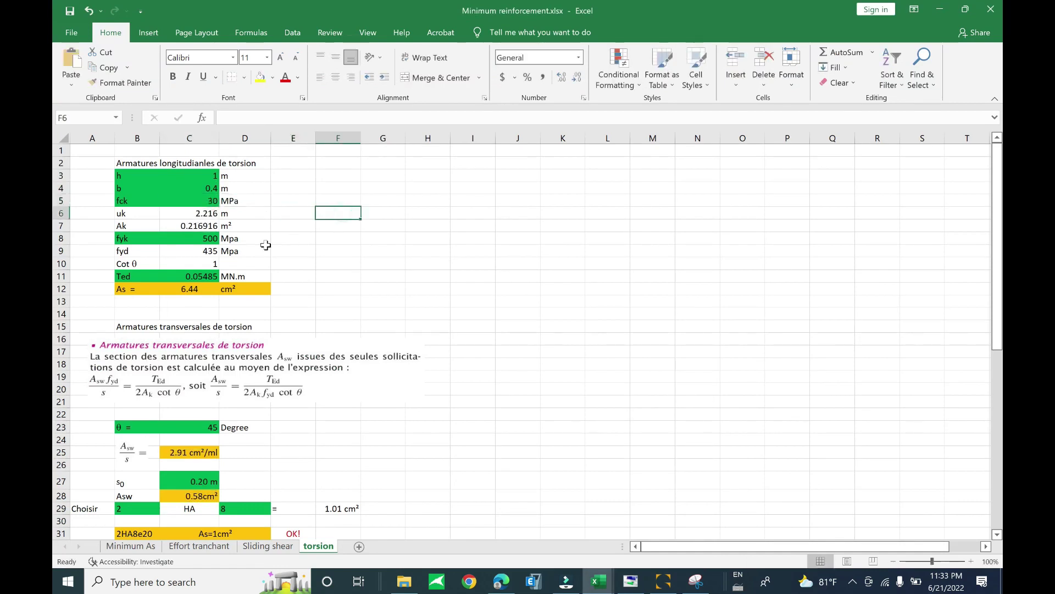
Locate the fyk input on the torsion sheet, switch to Advance Design and reselect the semicircular beam
left_click(197, 240)
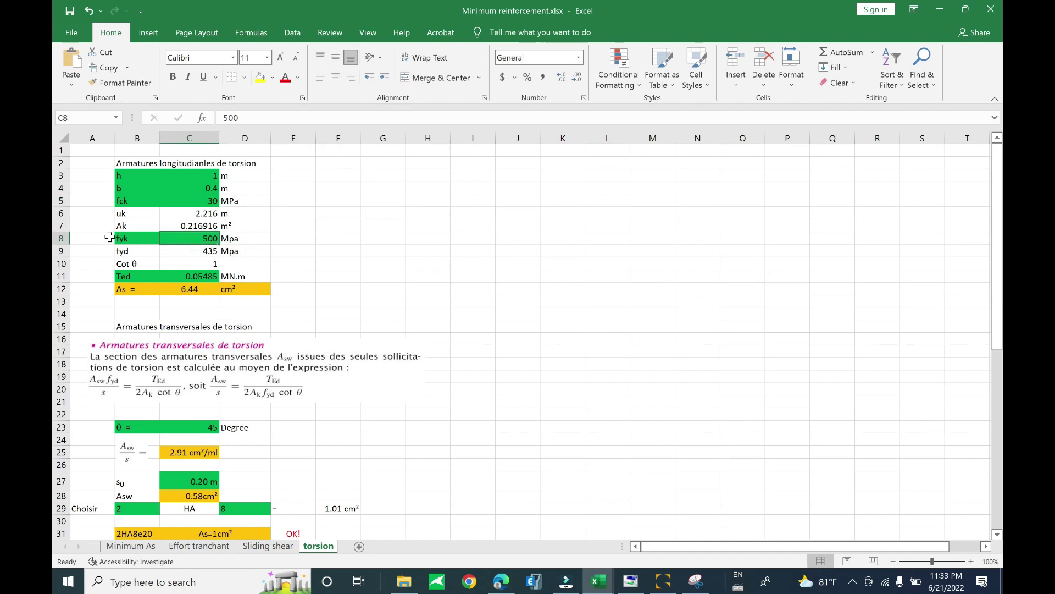
left_click(61, 238)
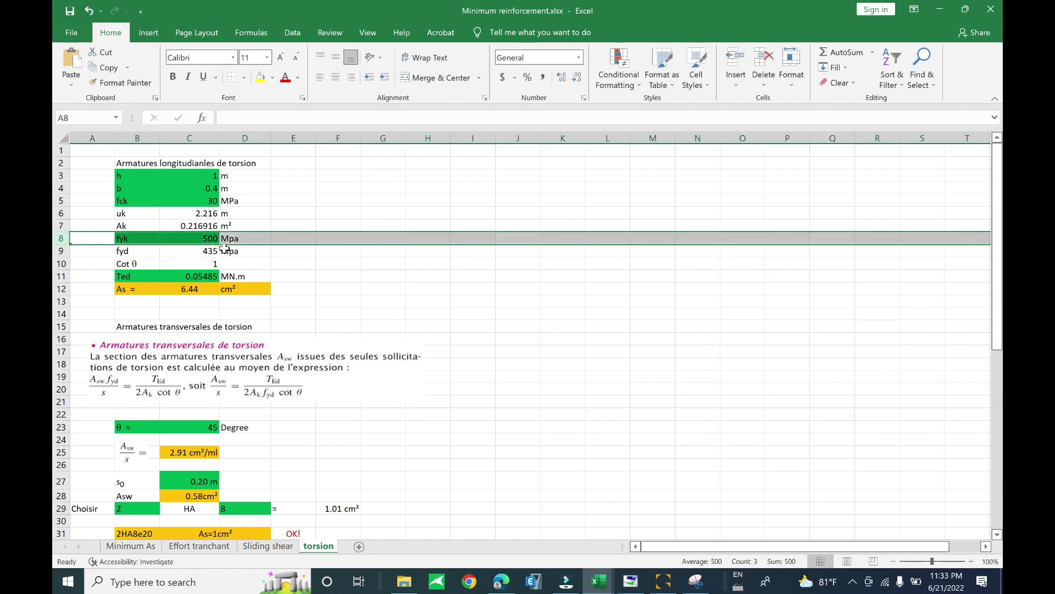
left_click(208, 240)
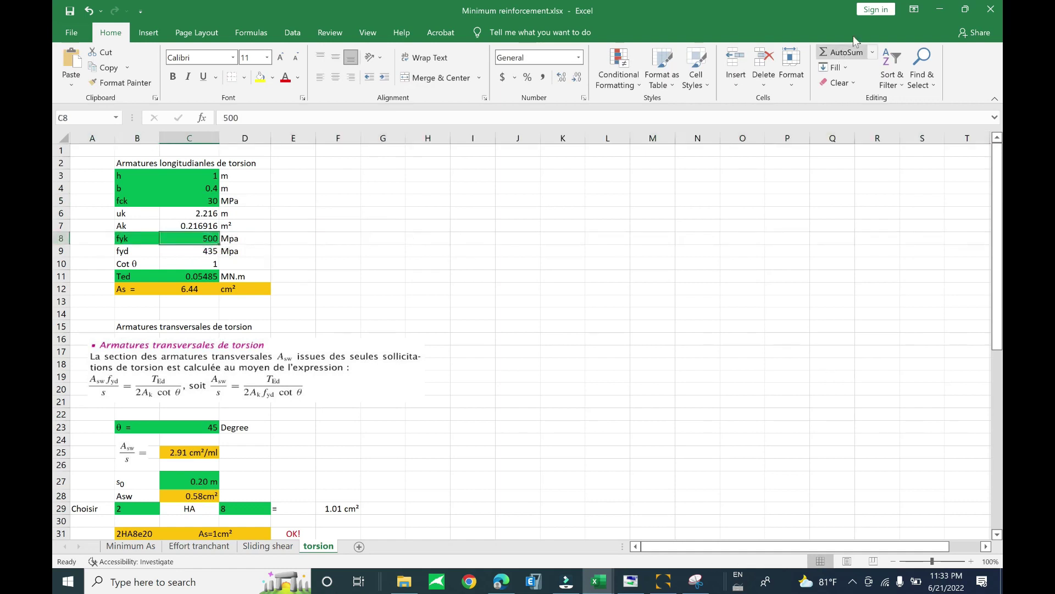
left_click(939, 10)
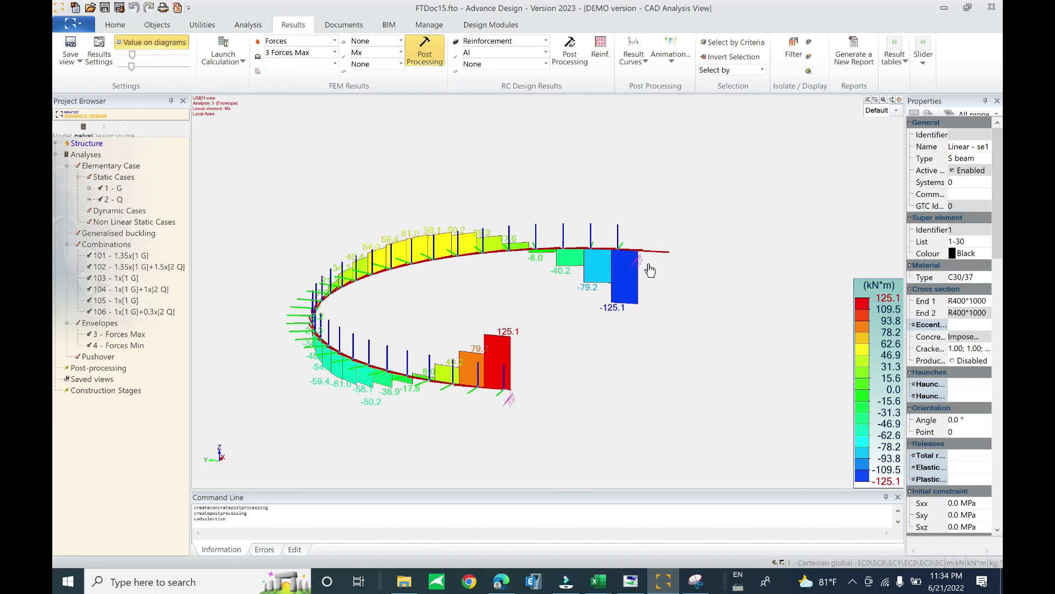
key("Escape")
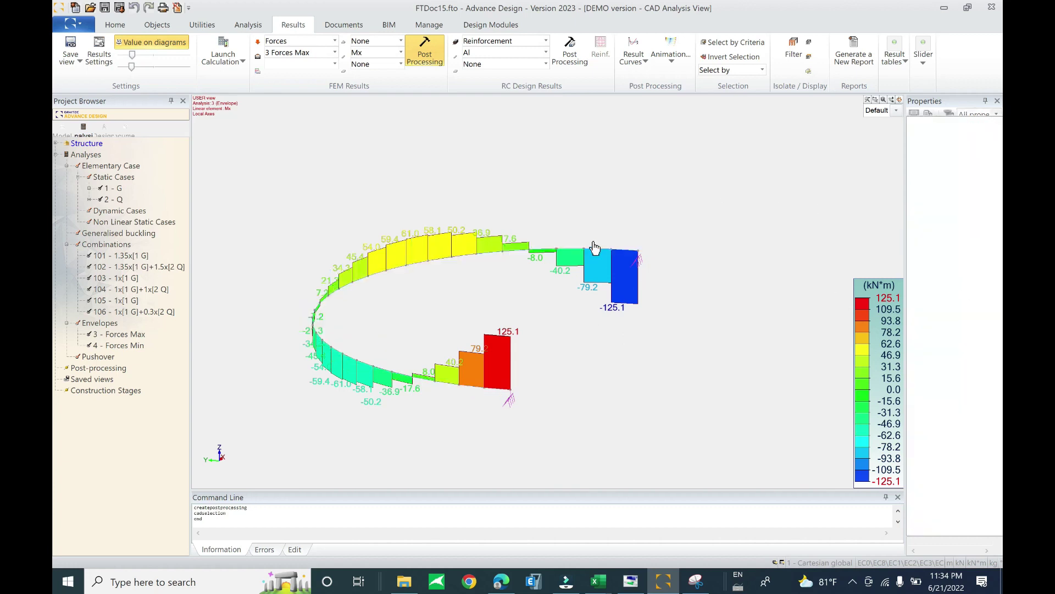
left_click(628, 257)
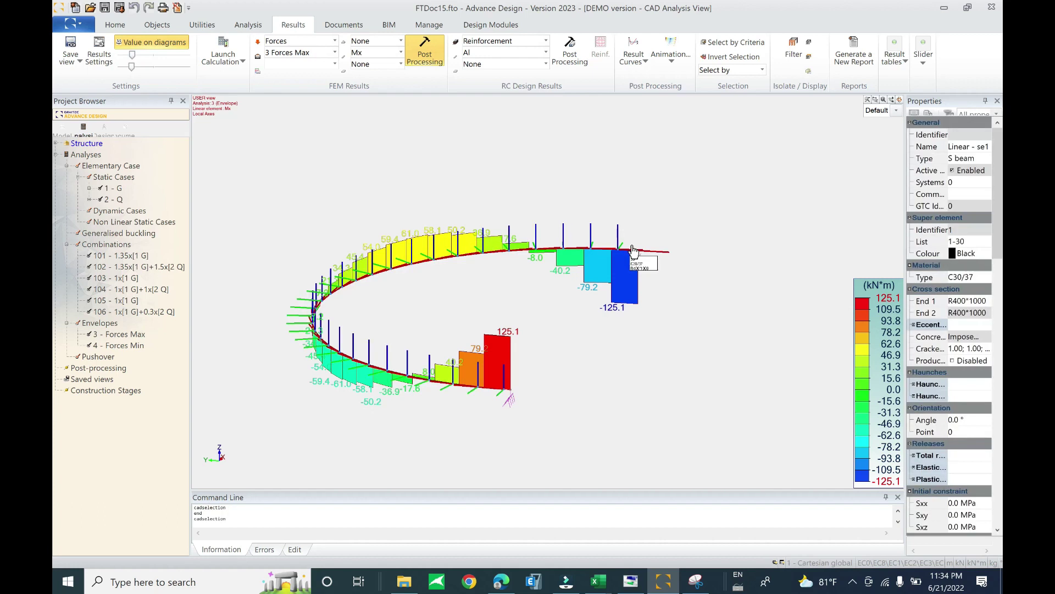
Open the EN206 properties of the beam's C30/37 material and check the fyk and fywk values
left_click(952, 278)
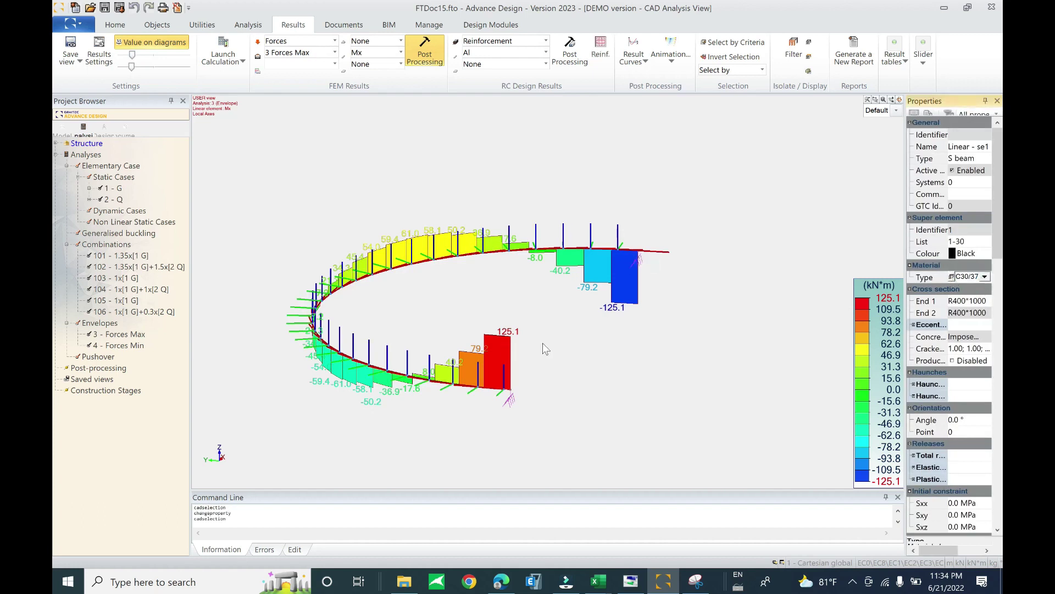
left_click(955, 278)
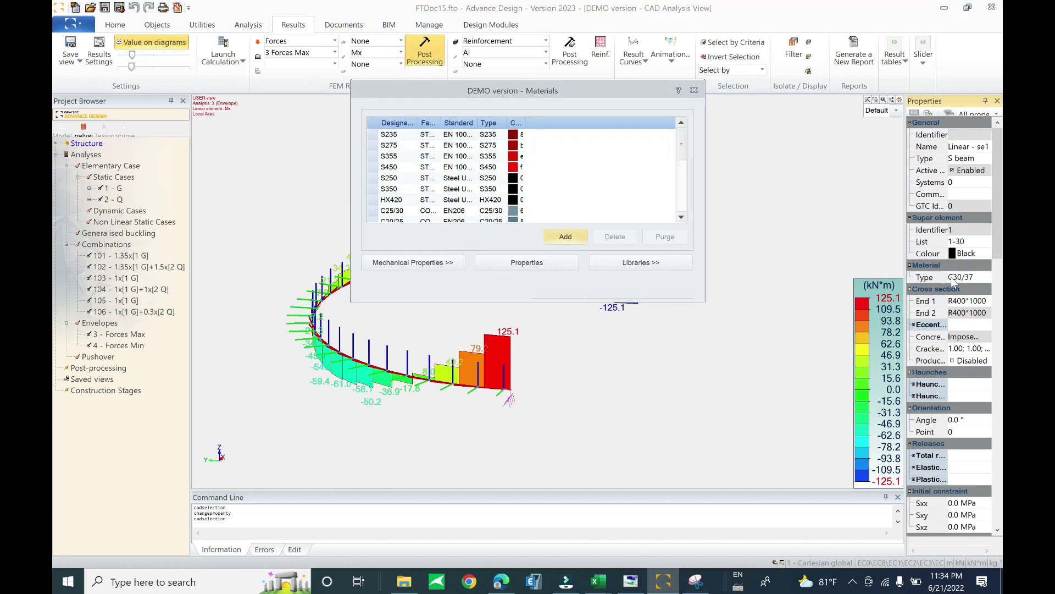
left_click(526, 263)
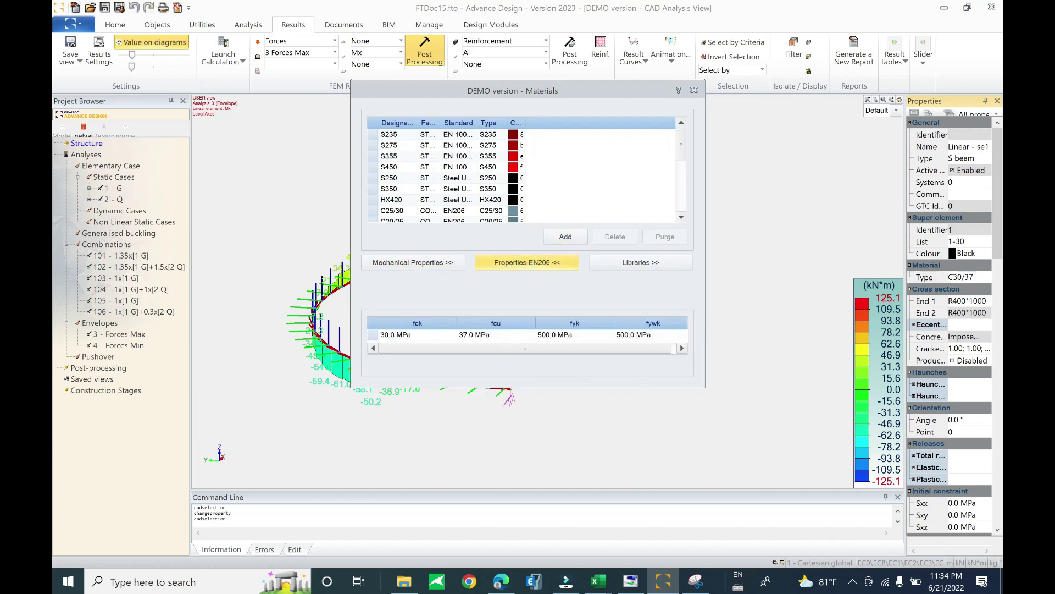
left_click(576, 337)
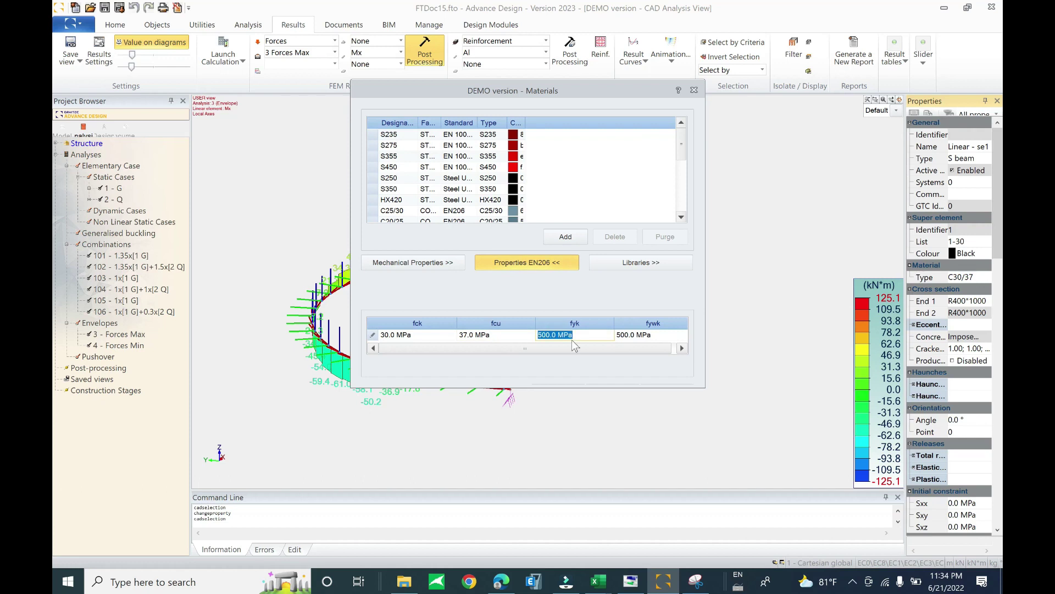
key("Tab")
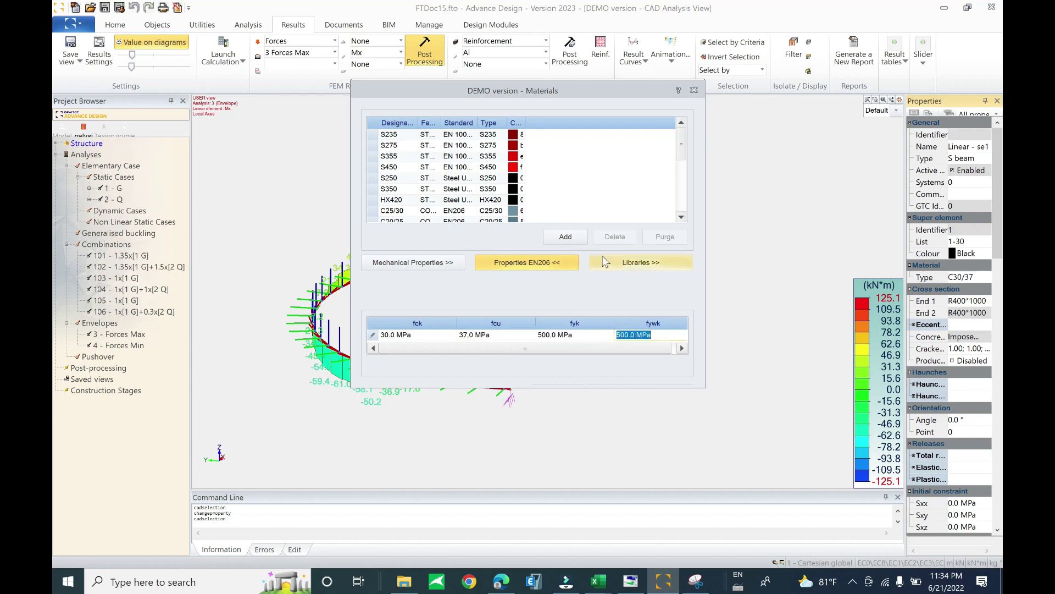
Close the Materials dialog, deselect the semicircular beam and redisplay the Mx diagram of the Forces Max envelope
left_click(693, 90)
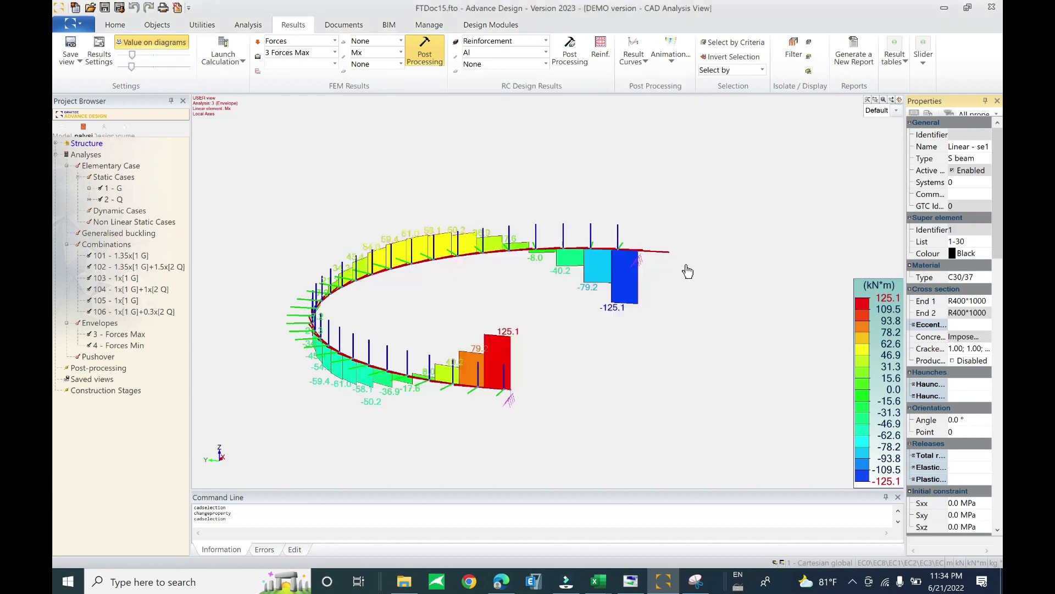
left_click(709, 326)
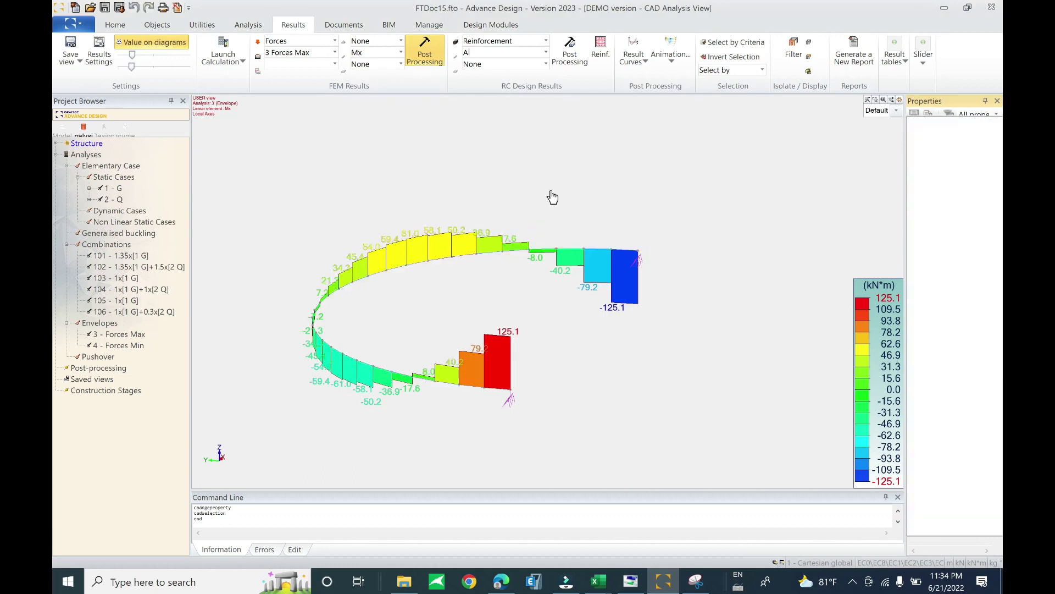
left_click(425, 52)
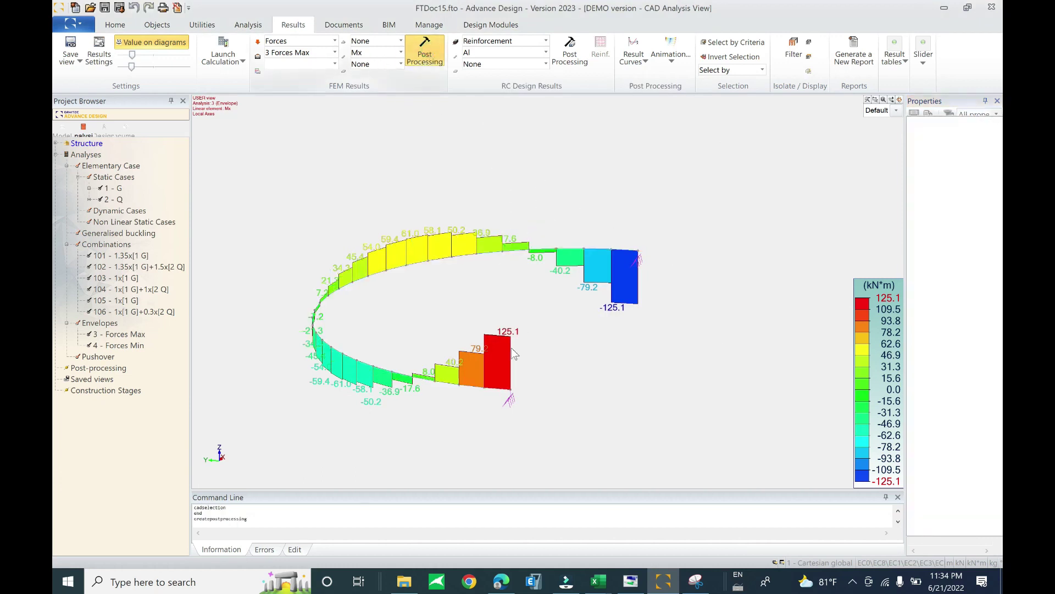
left_click(572, 322)
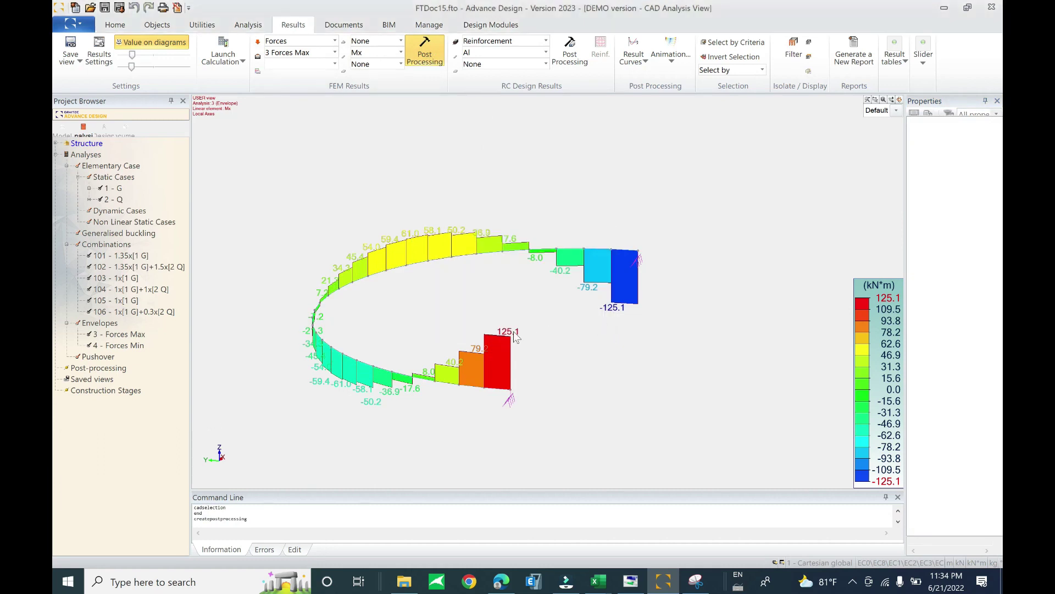
Switch to Minimum reinforcement.xlsx and set Ted on the torsion sheet to =(125.1)/1000
mouse_move(602, 577)
left_click(640, 515)
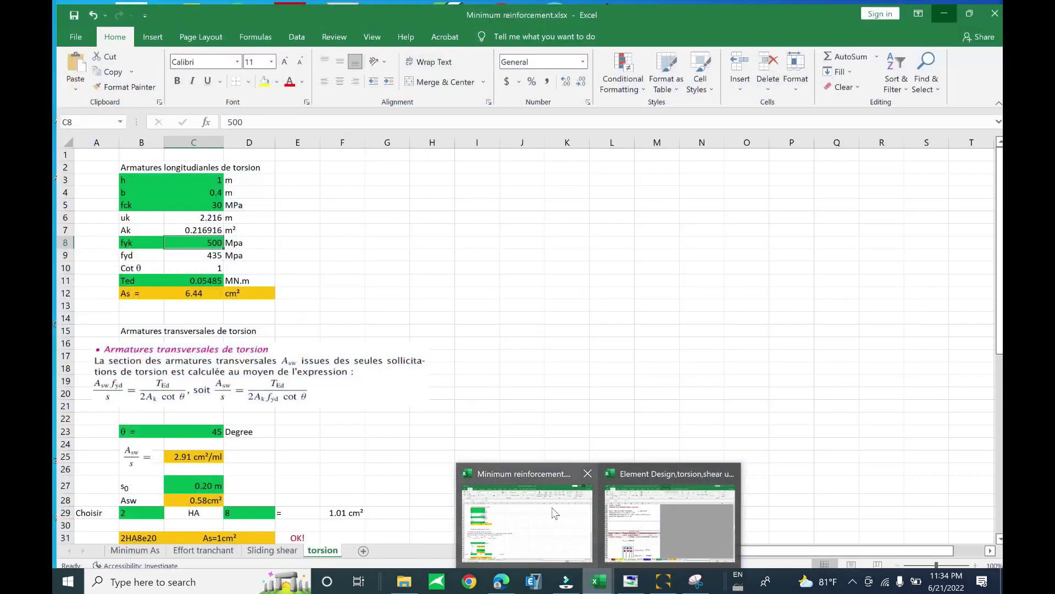
left_click(556, 512)
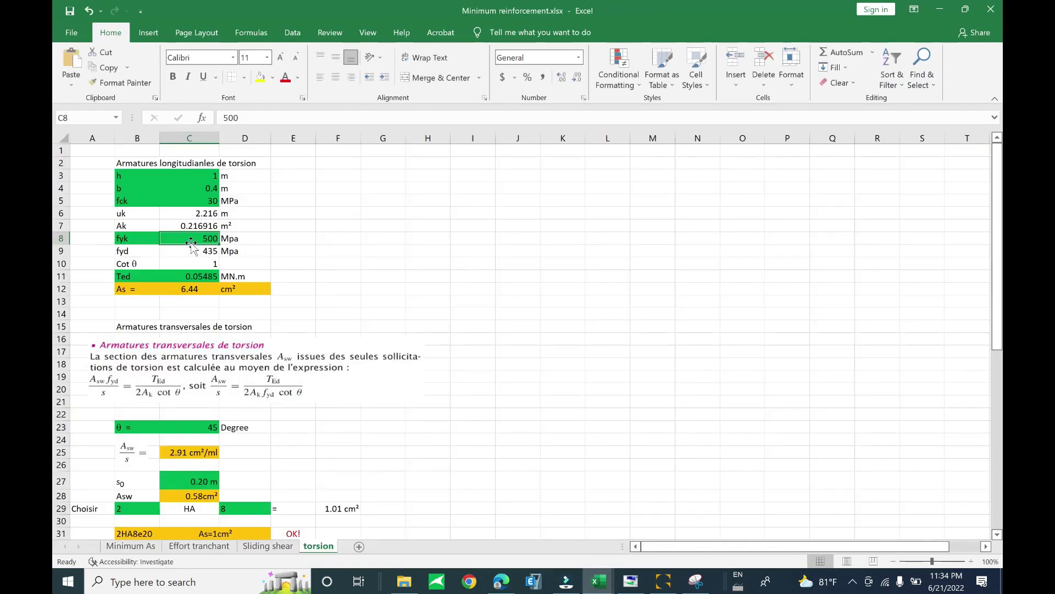
double_click(187, 276)
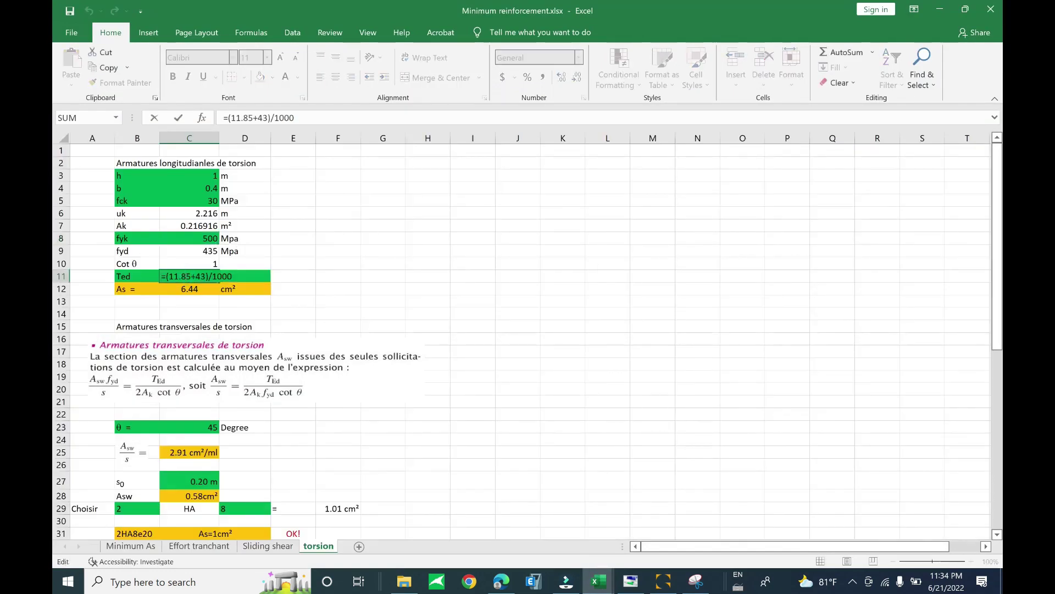
left_click_drag(202, 276, 169, 276)
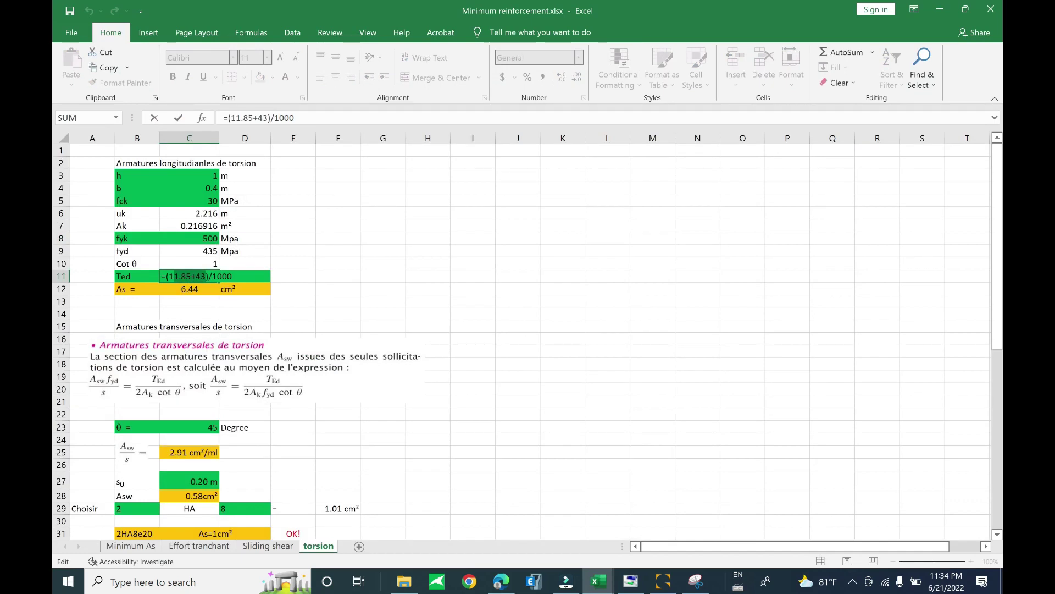
type("1")
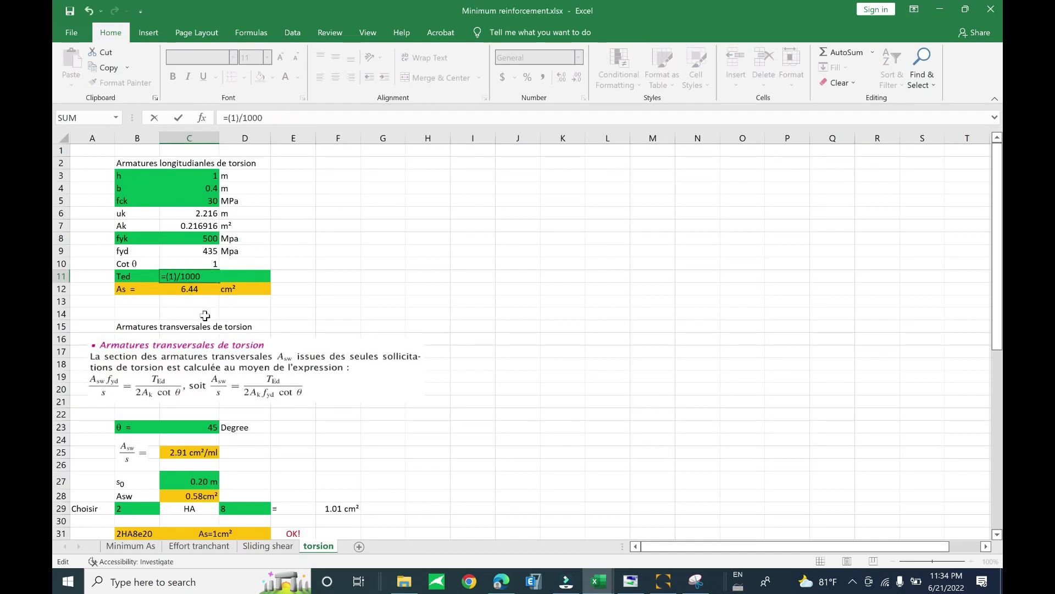
type("25.1")
key("Return")
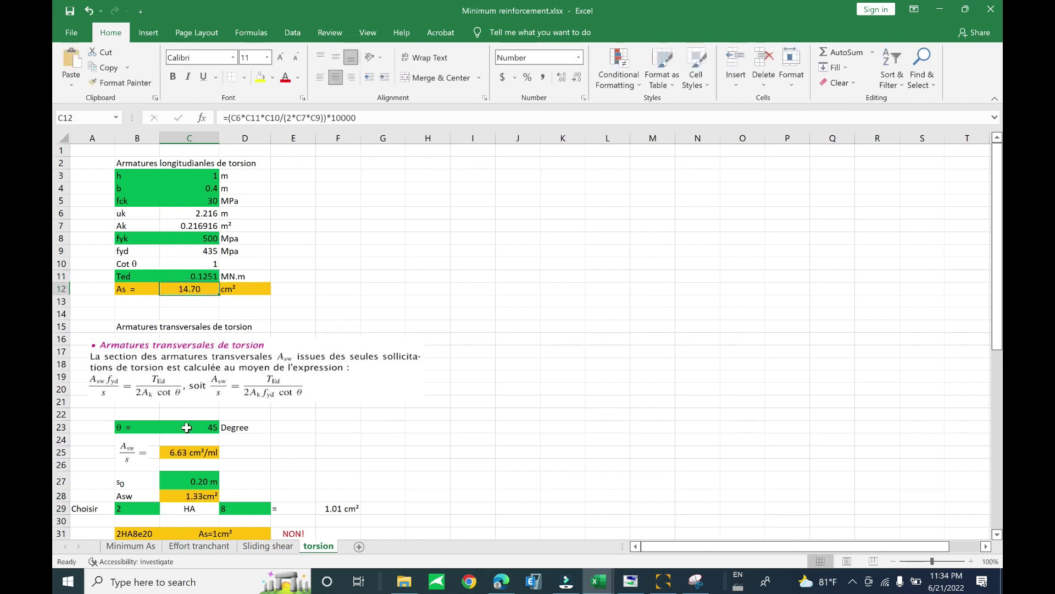
Check the transverse Asw/s and longitudinal As results on the torsion sheet
left_click(188, 450)
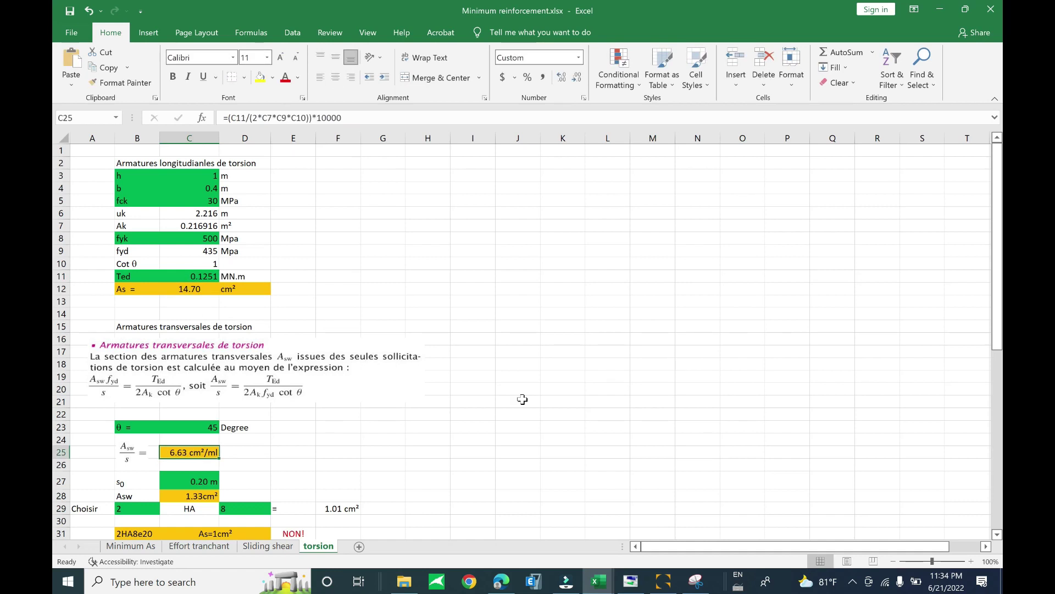
left_click(555, 389)
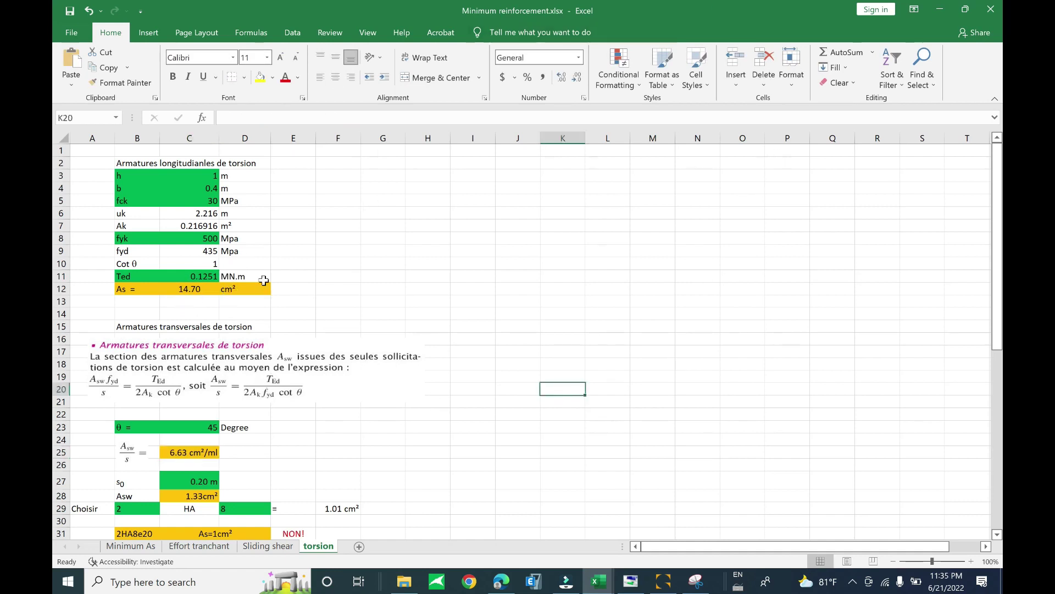
left_click(62, 288)
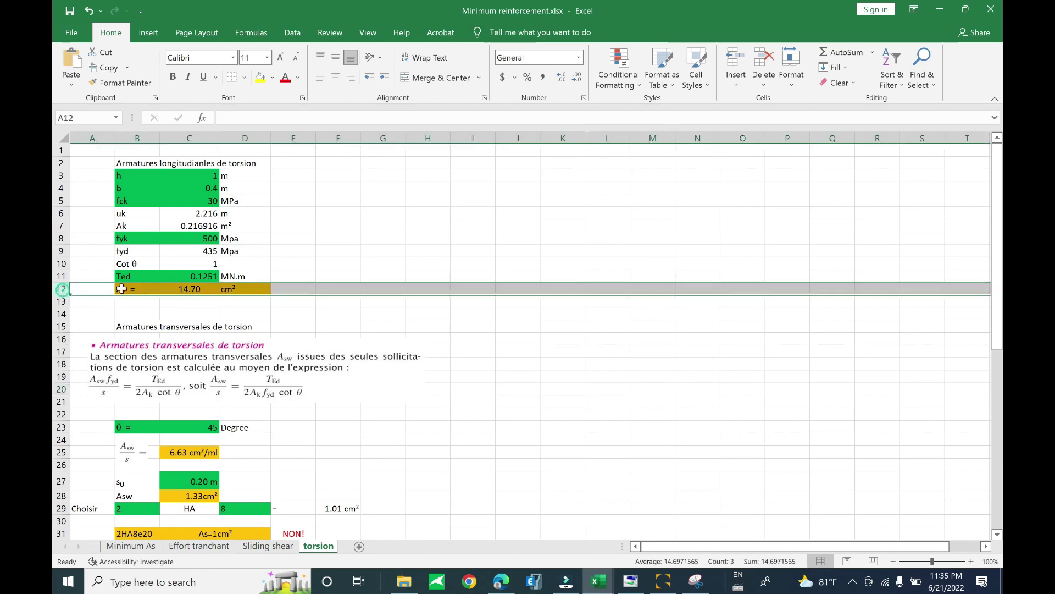
left_click(198, 299)
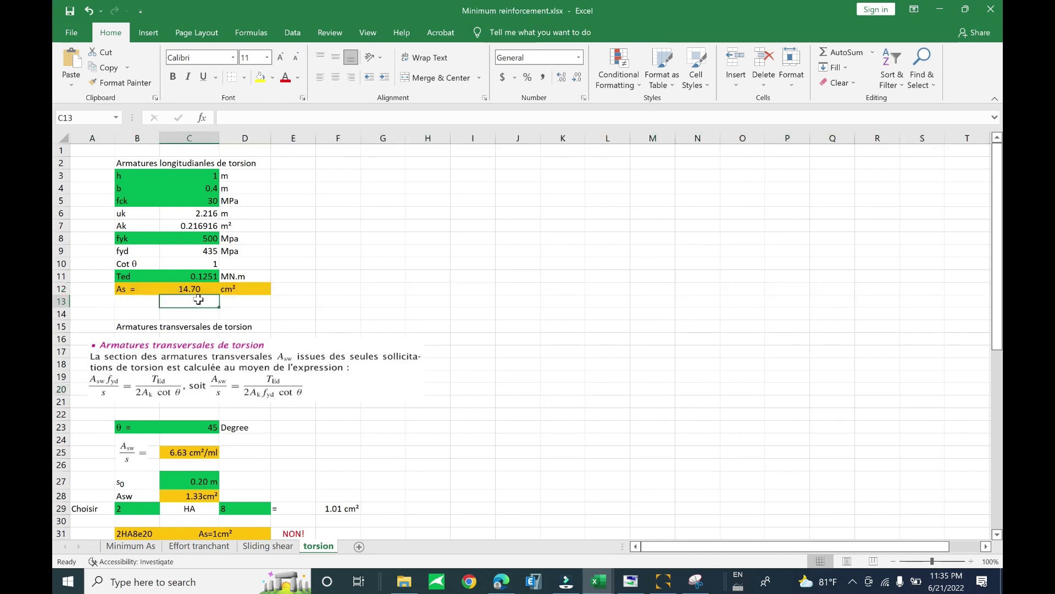
left_click(61, 288)
left_click(210, 290)
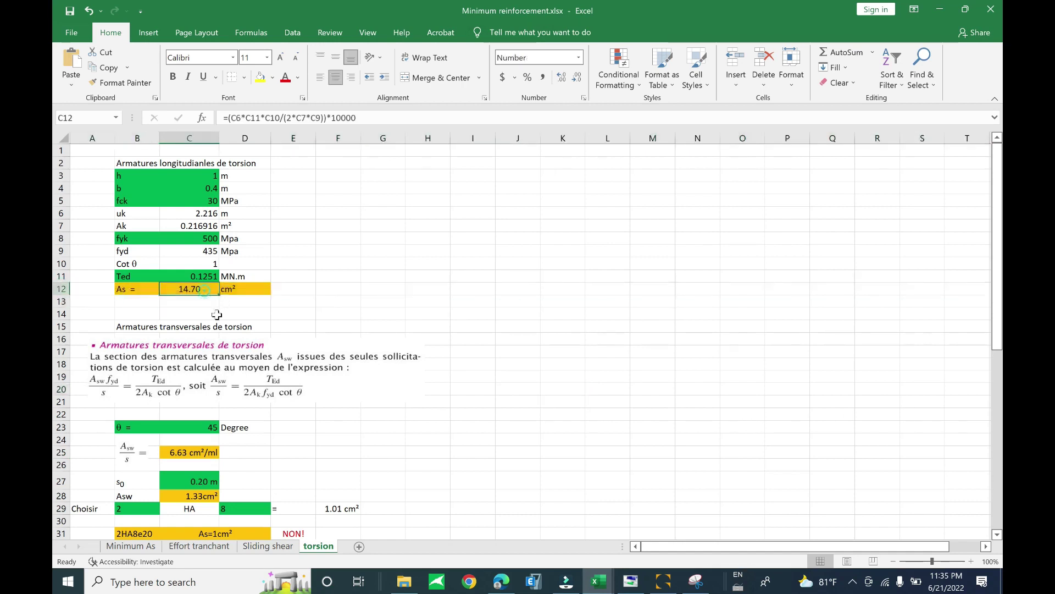
Display the Al reinforcement diagram in Advance Design and place the reduced Minimum reinforcement.xlsx window over it to compare As
left_click(942, 8)
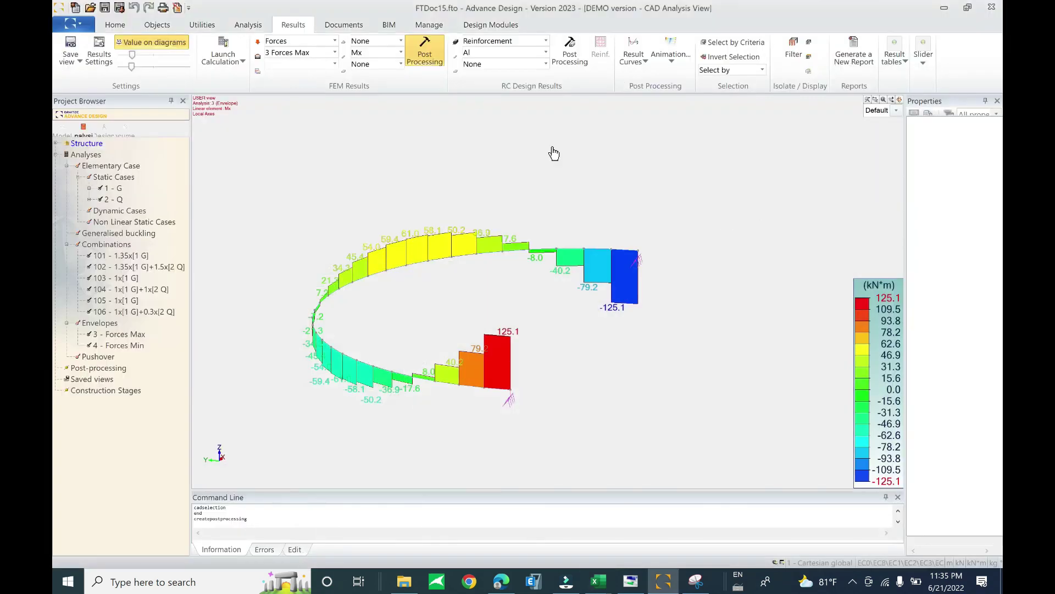
left_click(570, 52)
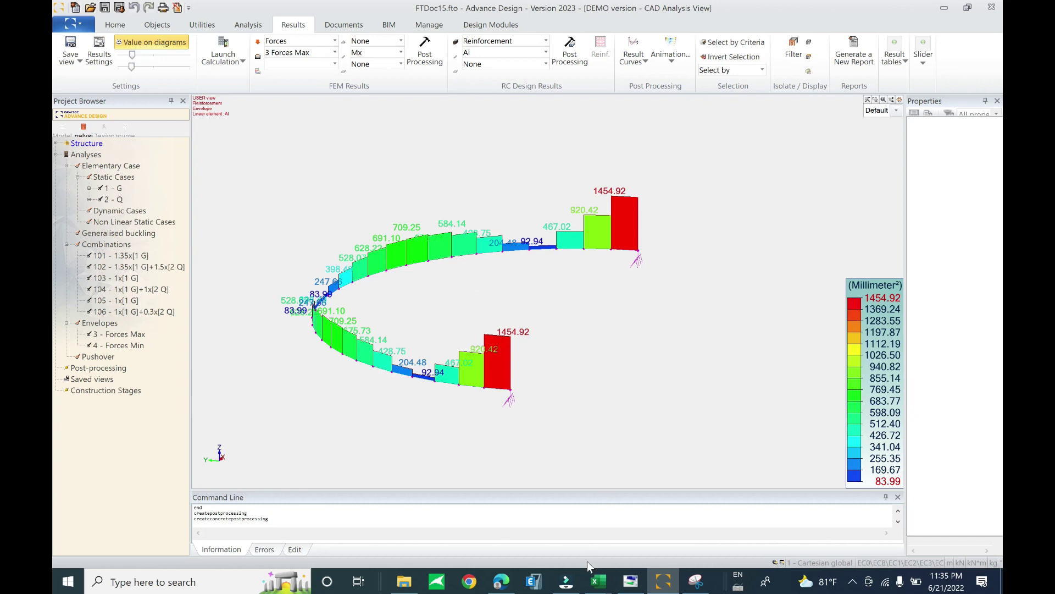
mouse_move(598, 581)
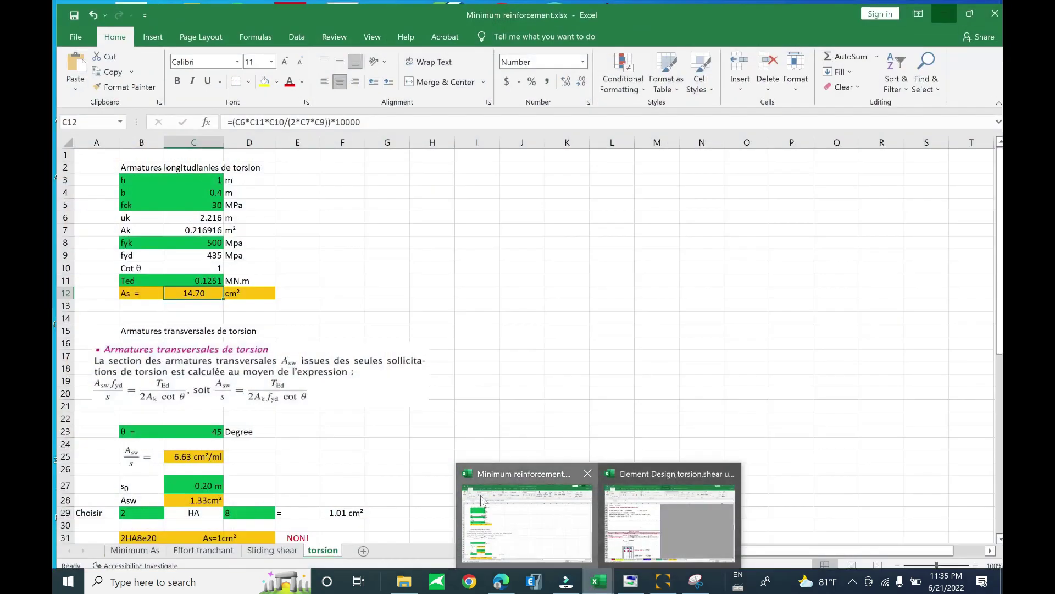
left_click(482, 500)
left_click_drag(534, 7, 317, 315)
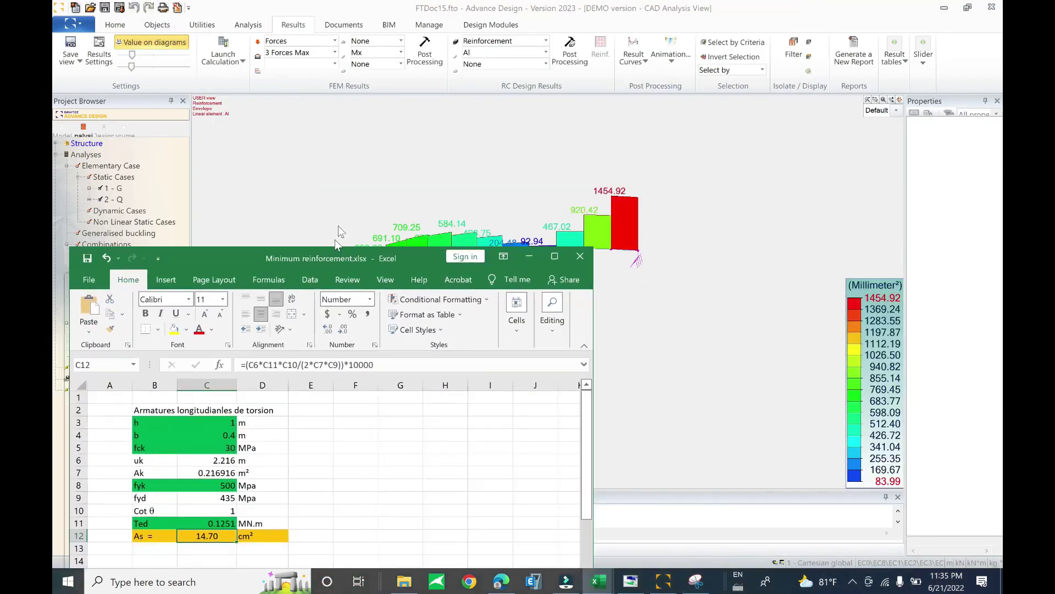
left_click_drag(335, 240, 368, 167)
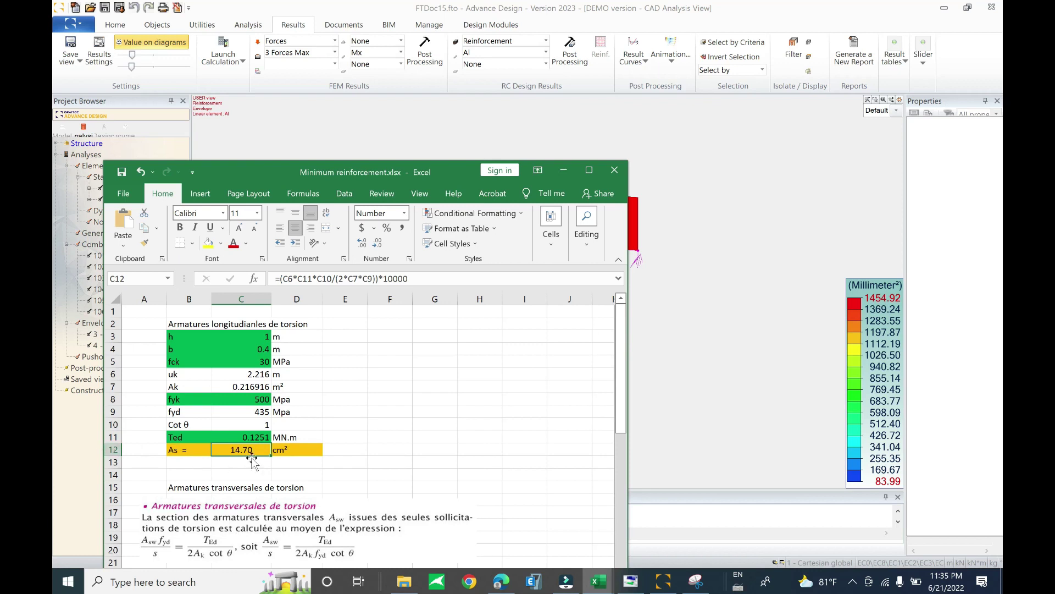
left_click_drag(452, 178, 456, 82)
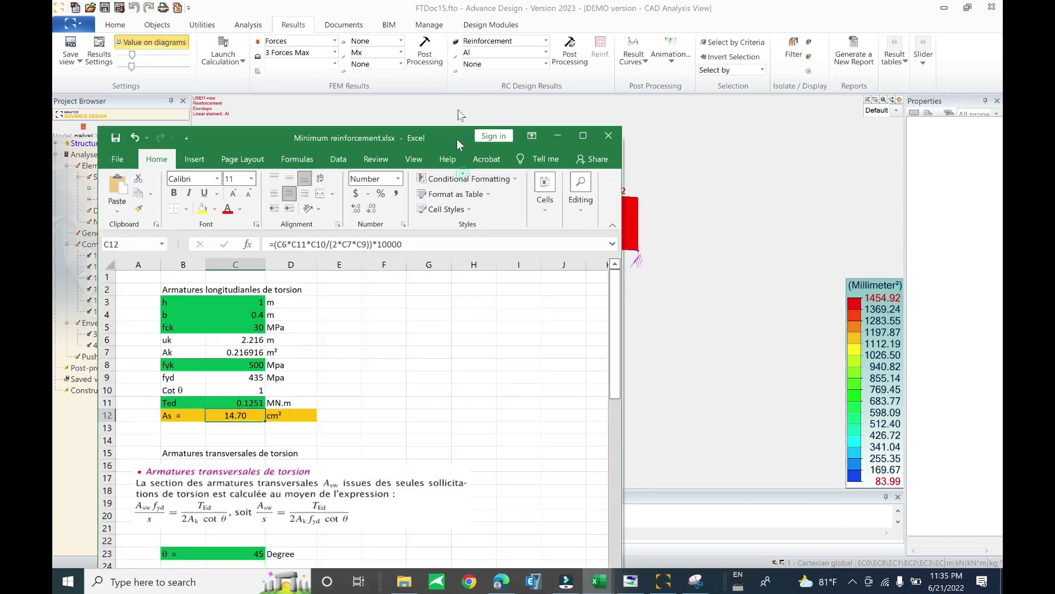
Inspect the Asw/s cell in the transverse torsion reinforcement section, then go back to the longitudinal part of the sheet
scroll(234, 446, "down", 2)
left_click(234, 446)
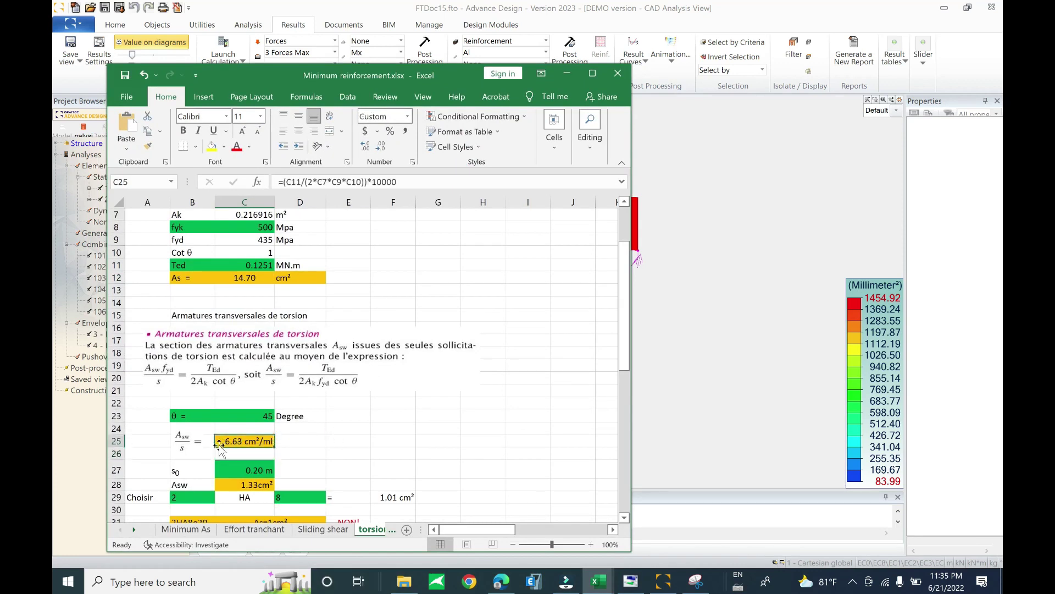
scroll(232, 432, "up", 2)
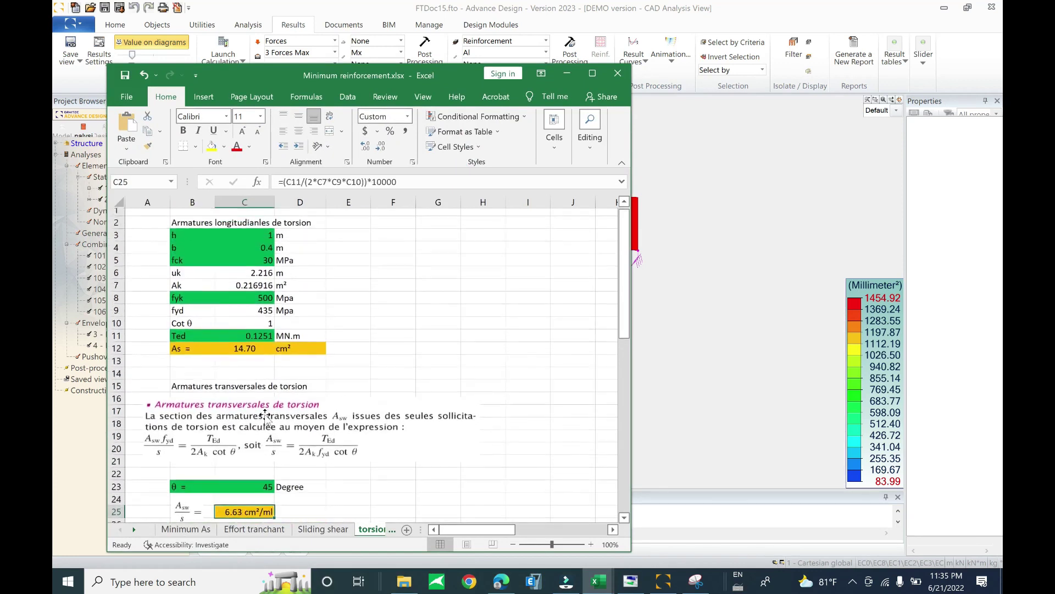
Return to Advance Design and display the beam's Atz transverse reinforcement diagram
left_click(569, 71)
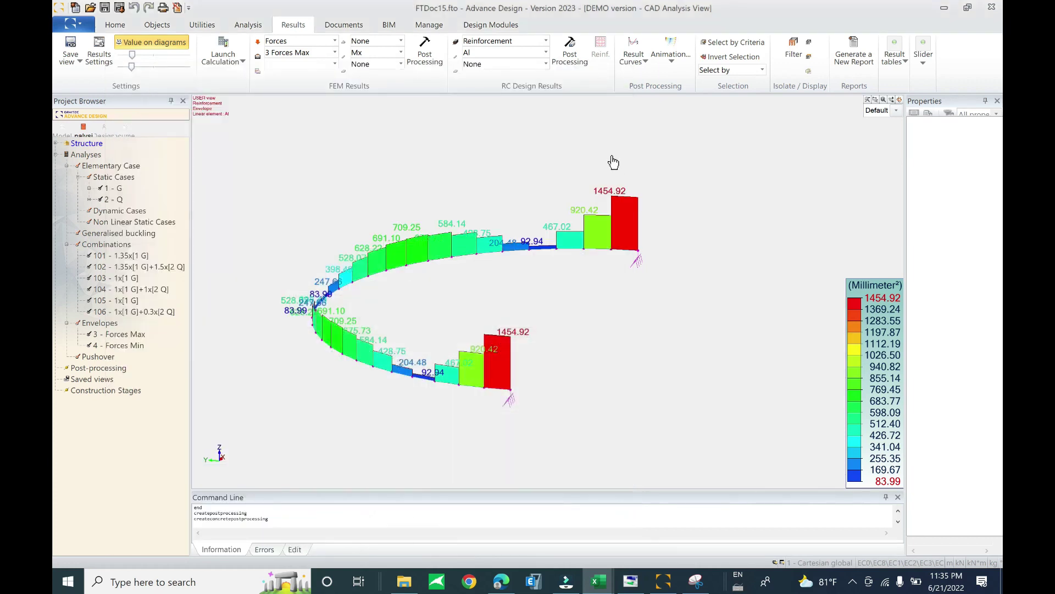
left_click(503, 41)
left_click(503, 43)
left_click(504, 54)
scroll(507, 150, "up", 1)
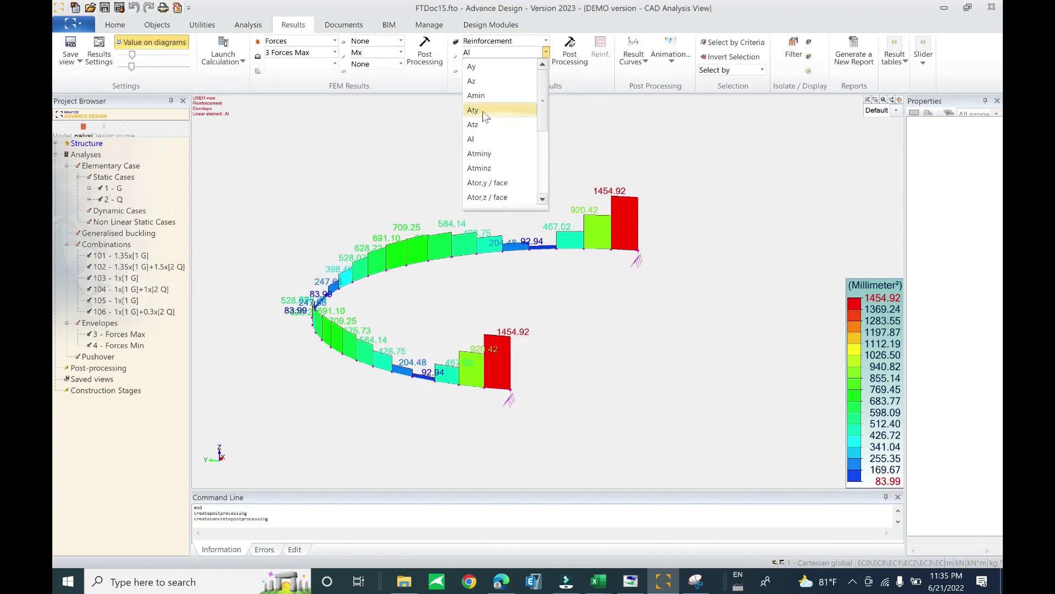
left_click(476, 124)
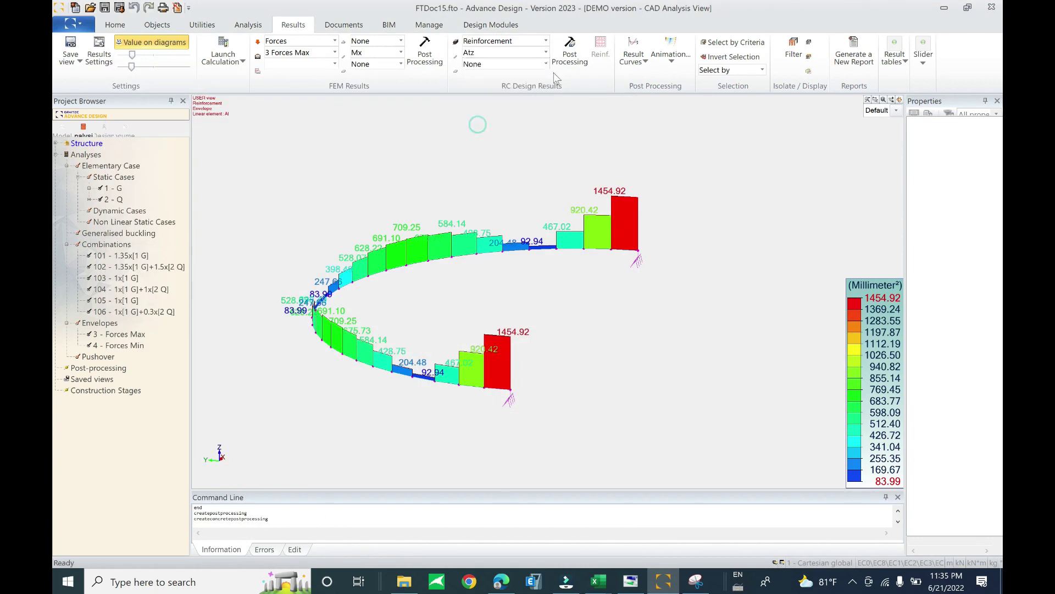
left_click(569, 54)
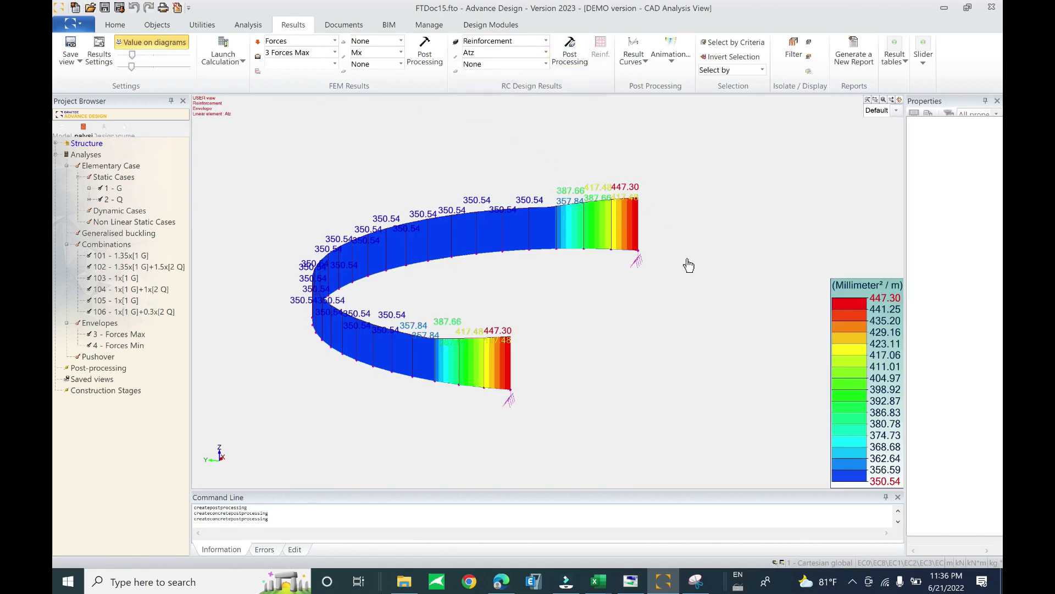
Switch the RC design result to Aty and display its diagram along the beam
scroll(735, 447, "up", 3)
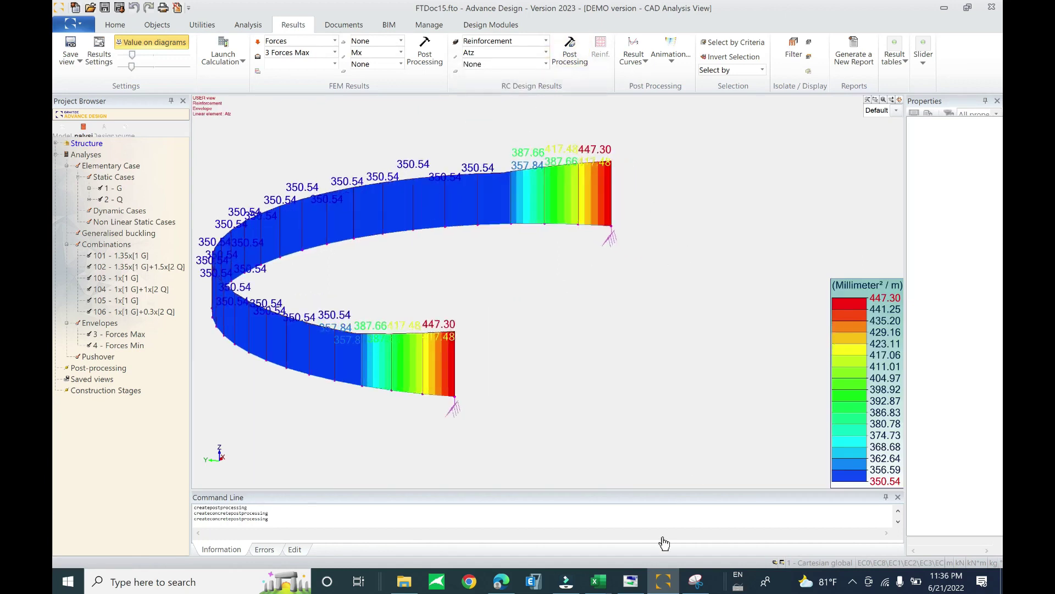
left_click(499, 55)
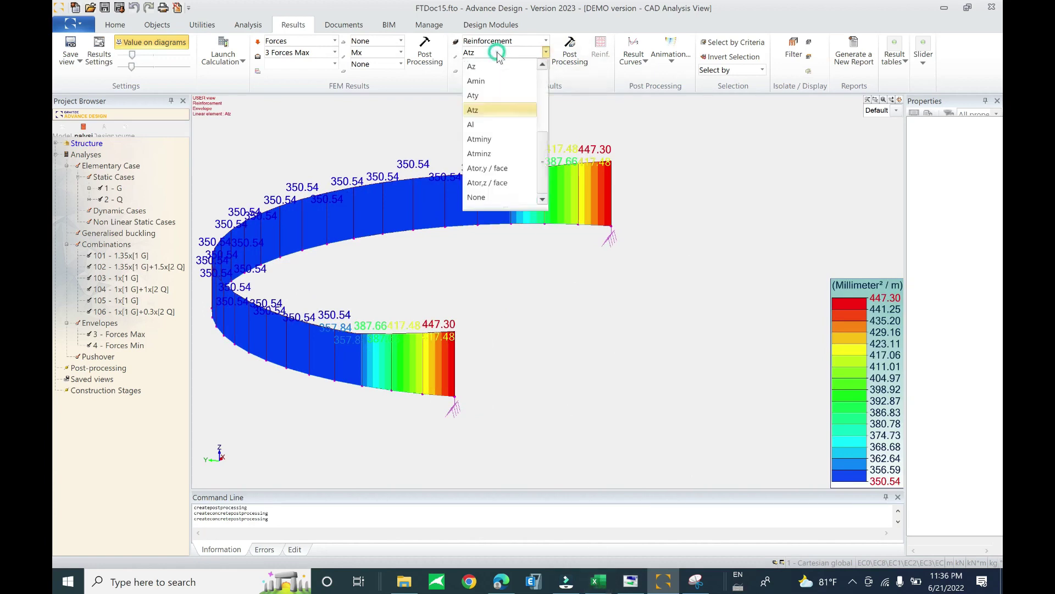
left_click(495, 96)
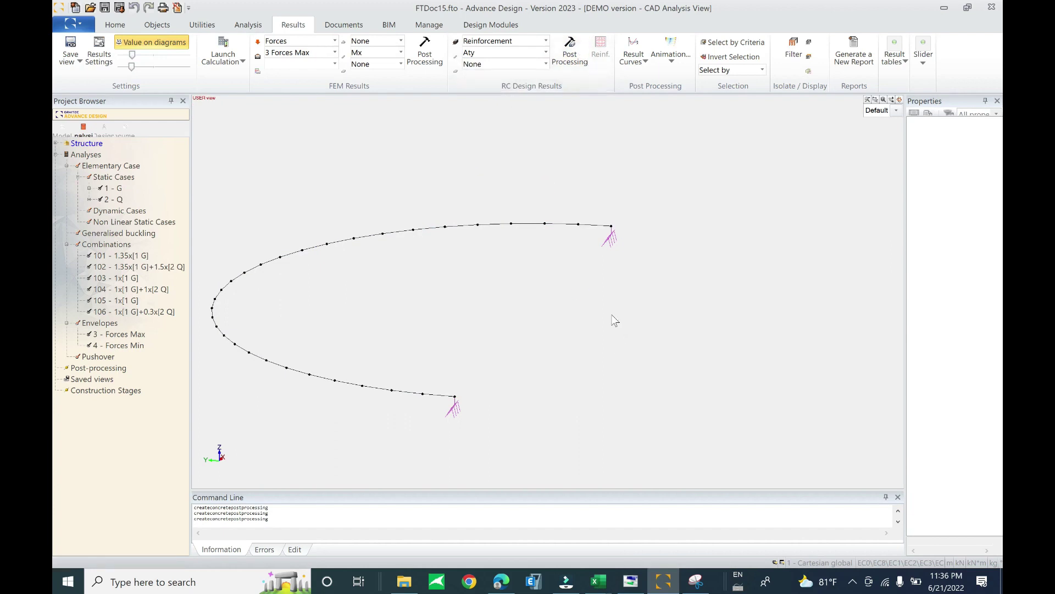
middle_click_drag(604, 353, 712, 358)
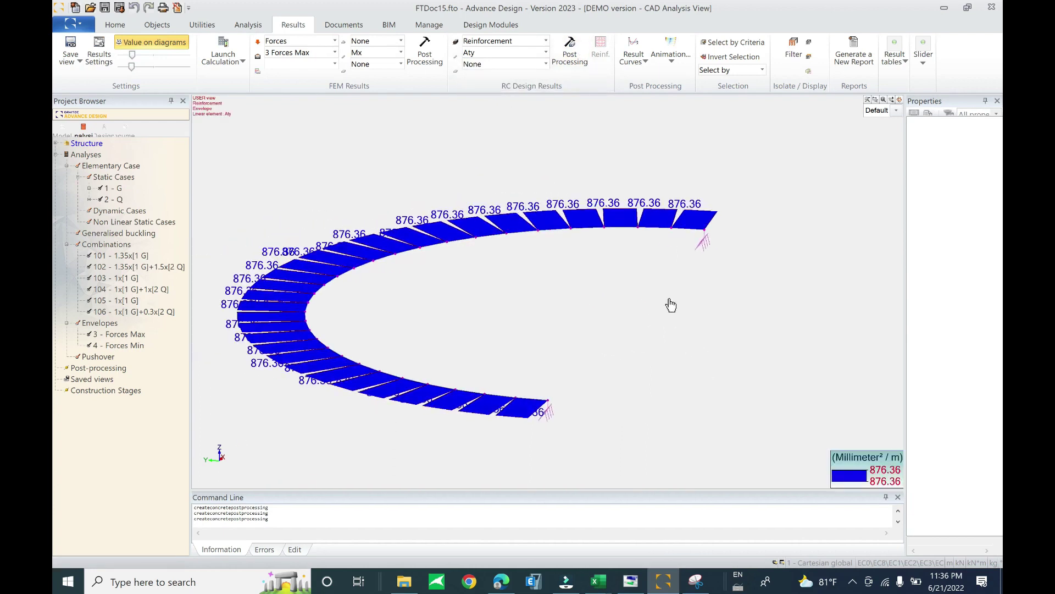
Compare the Aty diagram with Asw/s on the torsion sheet, then return to Advance Design and view the diagram from other angles
mouse_move(599, 581)
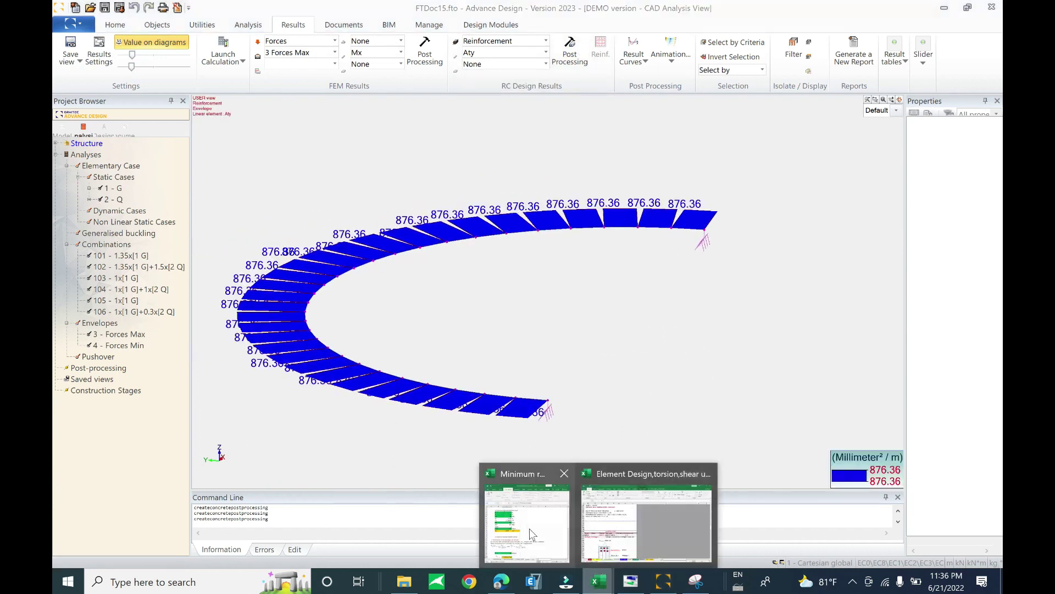
mouse_move(530, 528)
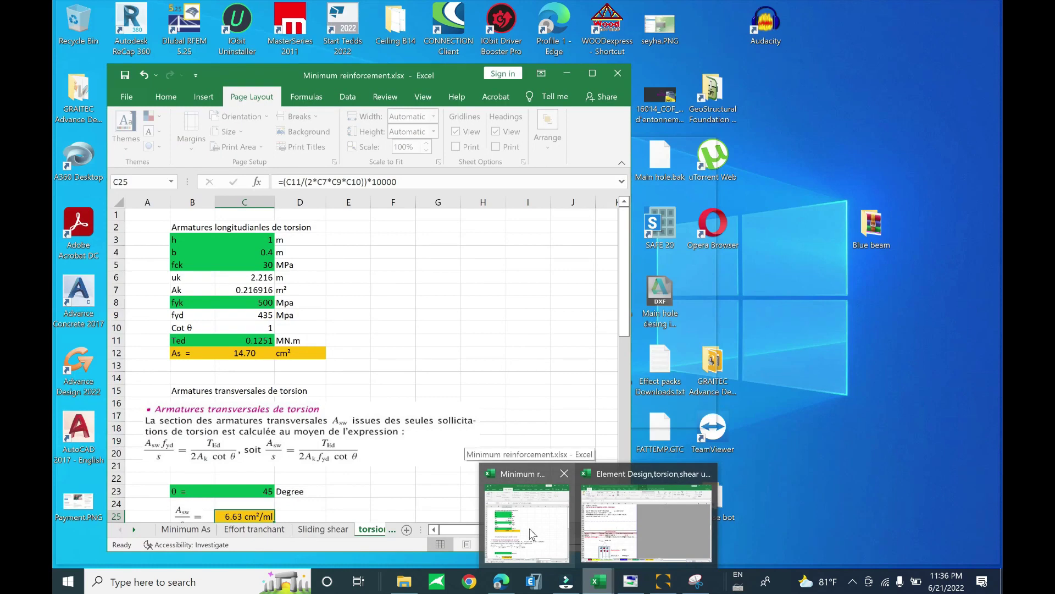
left_click(530, 529)
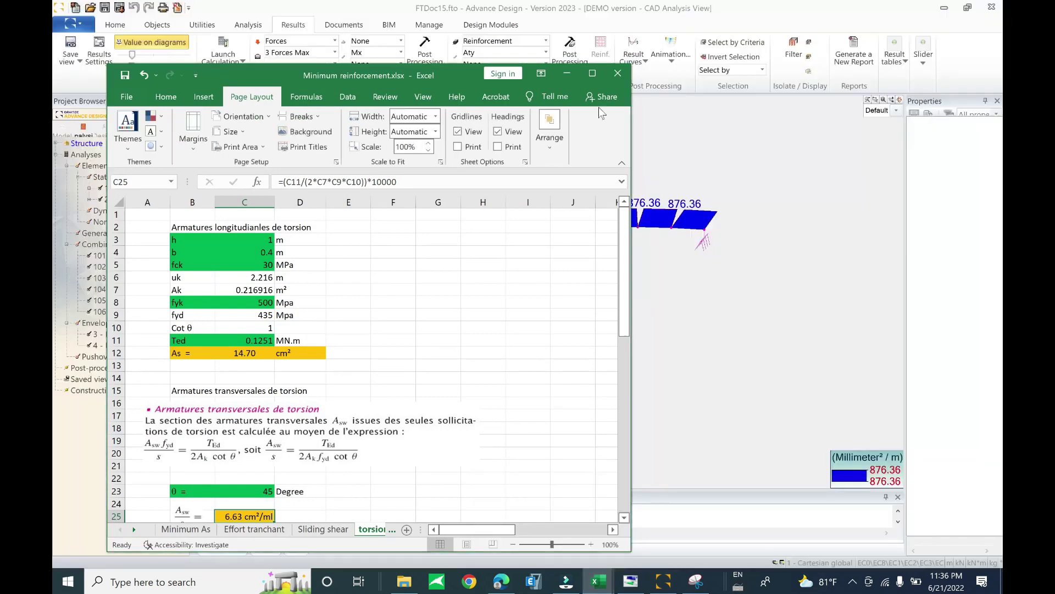
left_click(568, 73)
middle_click_drag(673, 392, 658, 374, "shift")
middle_click_drag(594, 315, 566, 321, "shift")
middle_click_drag(594, 264, 687, 360, "shift")
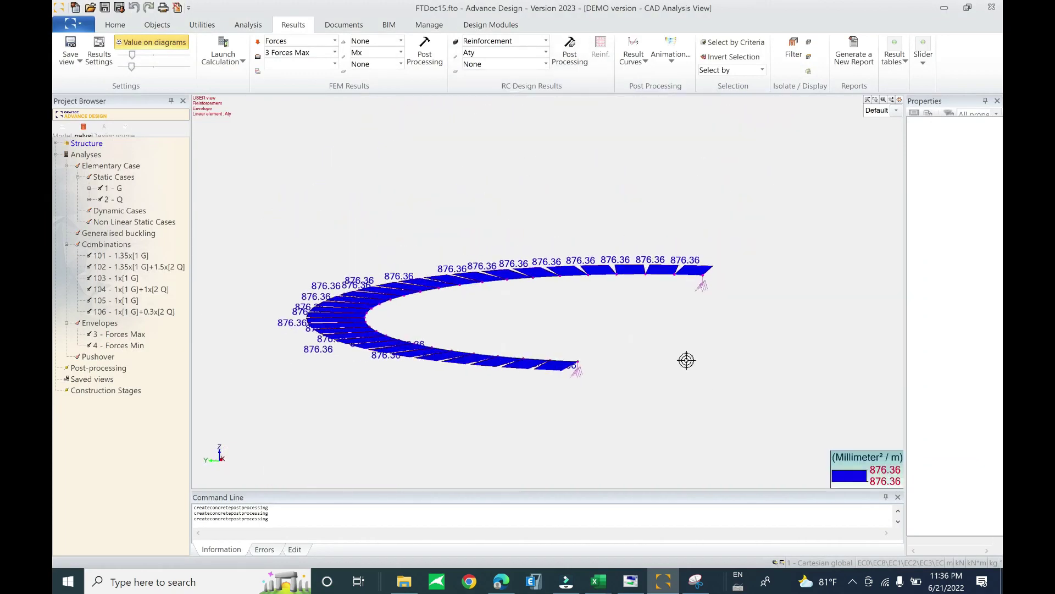
Select the curved beam in the Aty results view, look through its general, cross-section and mesh properties, then clear the selection
mouse_move(607, 395)
middle_mouse_down("shift")
mouse_move(622, 406)
mouse_move(610, 407)
mouse_move(618, 401)
middle_mouse_up("shift")
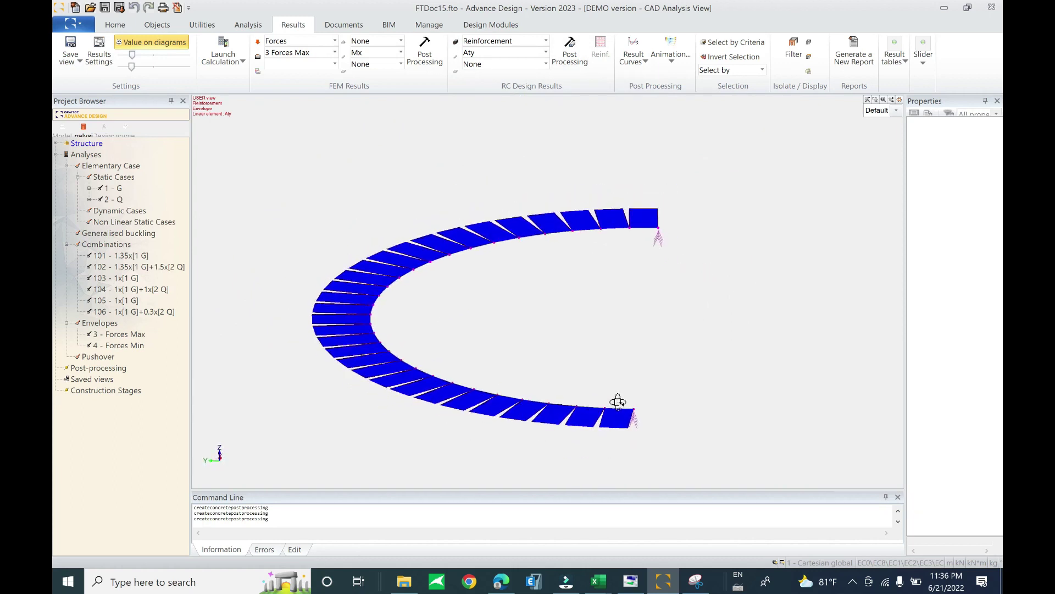
left_click(617, 235)
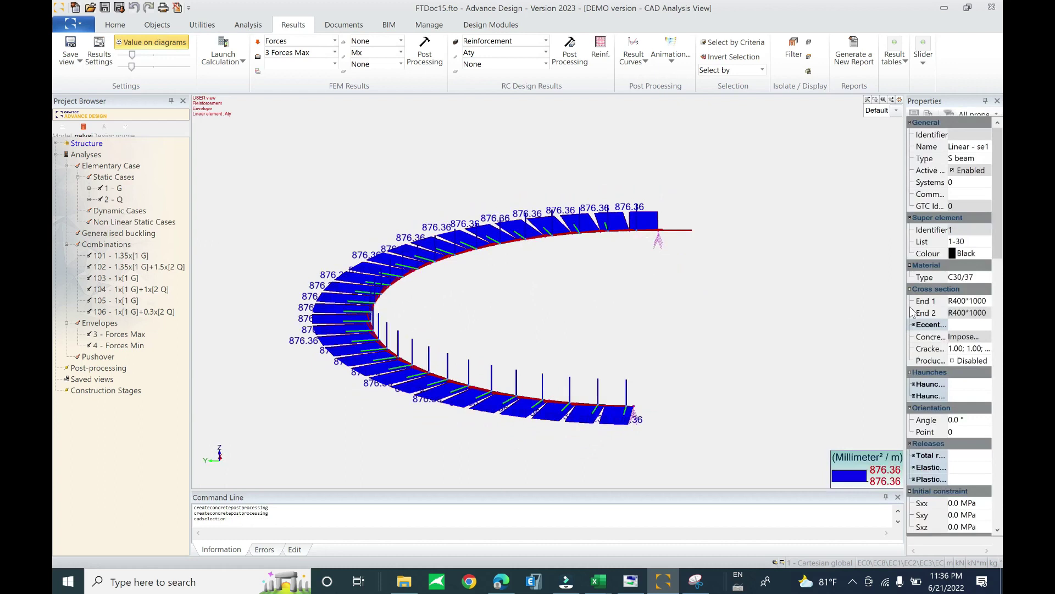
left_click_drag(906, 302, 874, 303)
left_click_drag(994, 218, 994, 253)
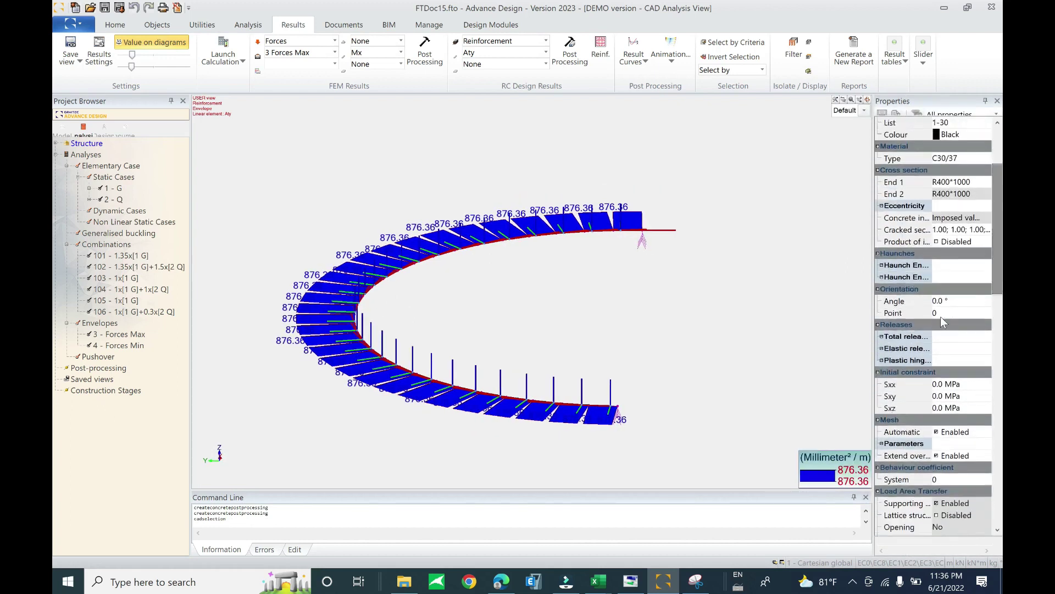
scroll(950, 405, "down", 3)
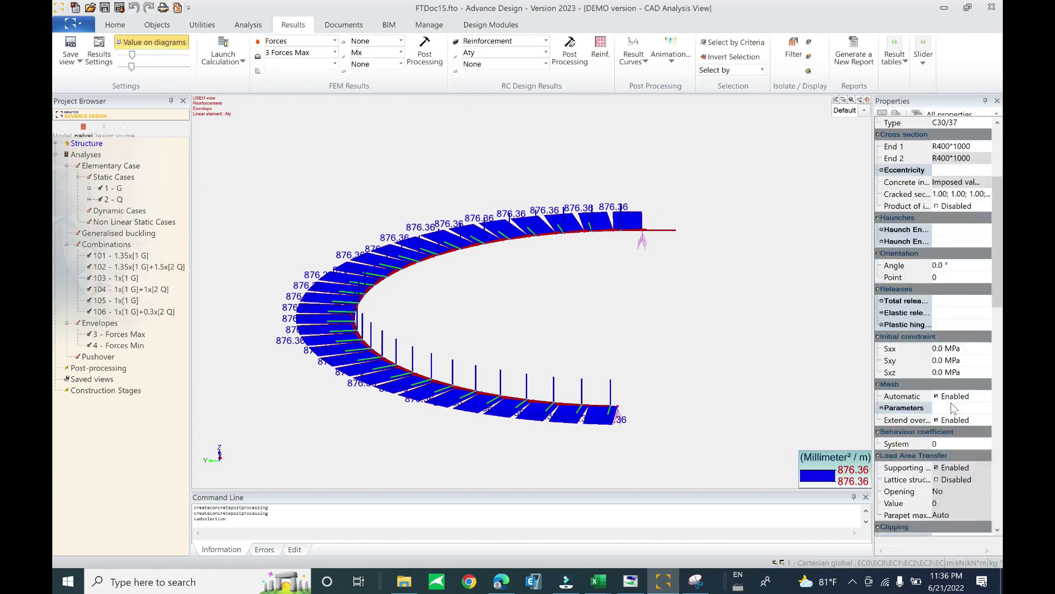
key("Escape")
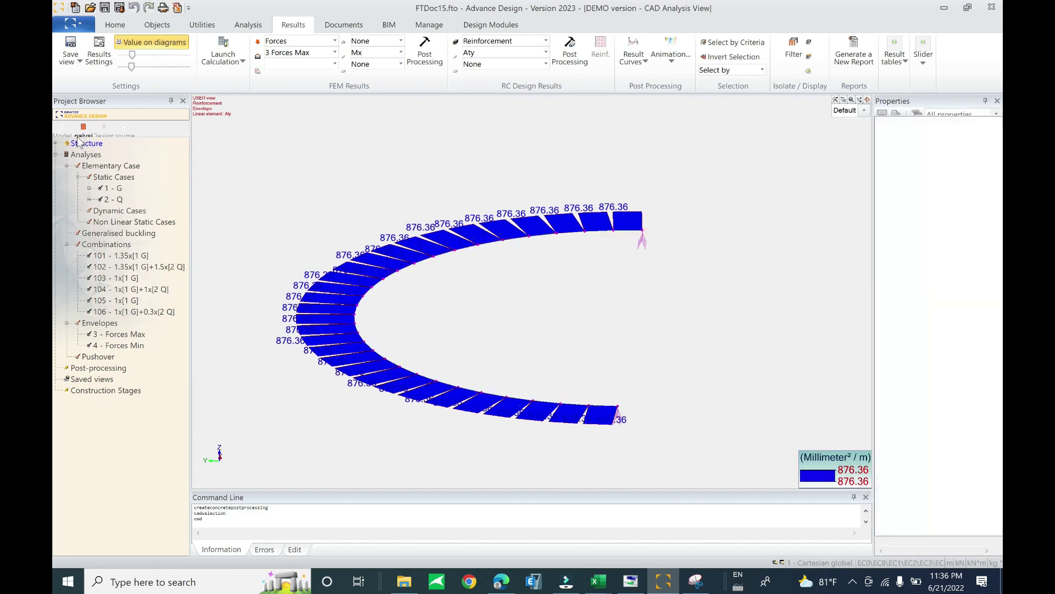
Return to the model view, select the curved beam and examine the strut slope under Shear force in its Concrete Design properties
left_click(63, 136)
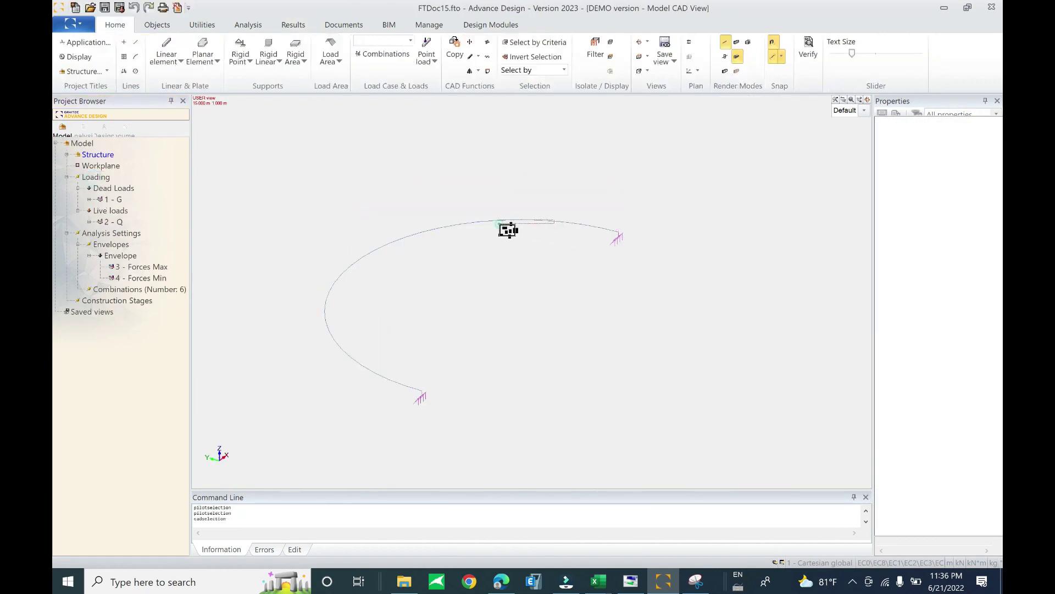
left_click(503, 221)
left_click_drag(993, 294, 1002, 238)
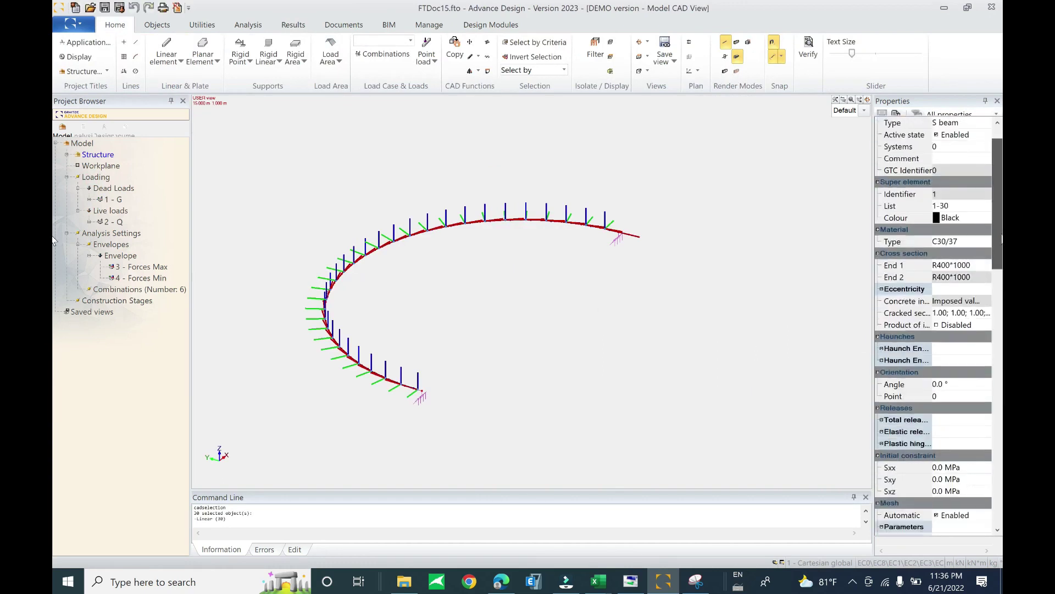
left_click_drag(877, 292, 819, 281)
left_click_drag(999, 214, 55, 405)
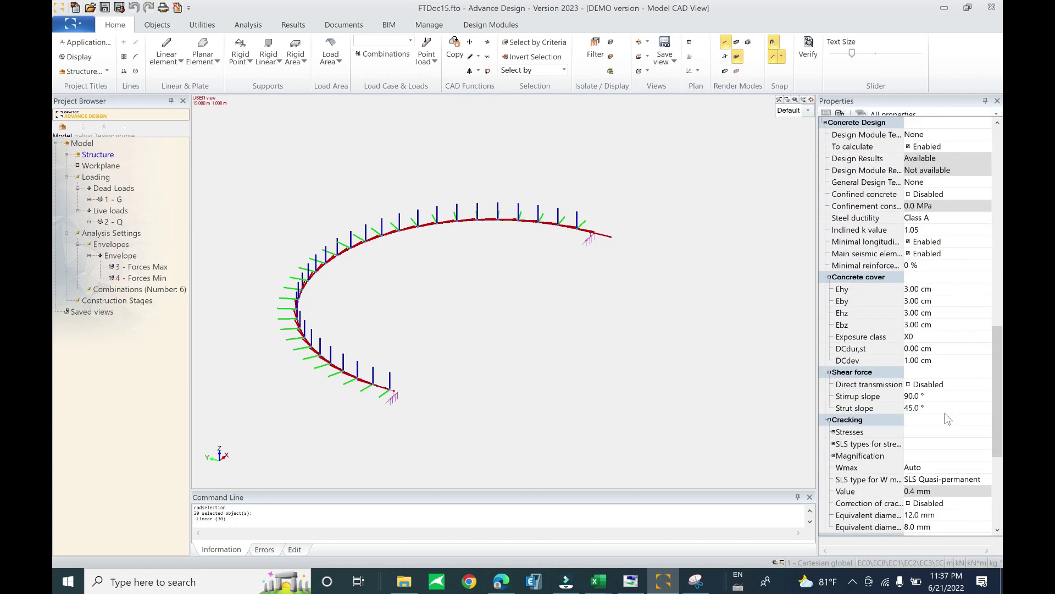
left_click(945, 409)
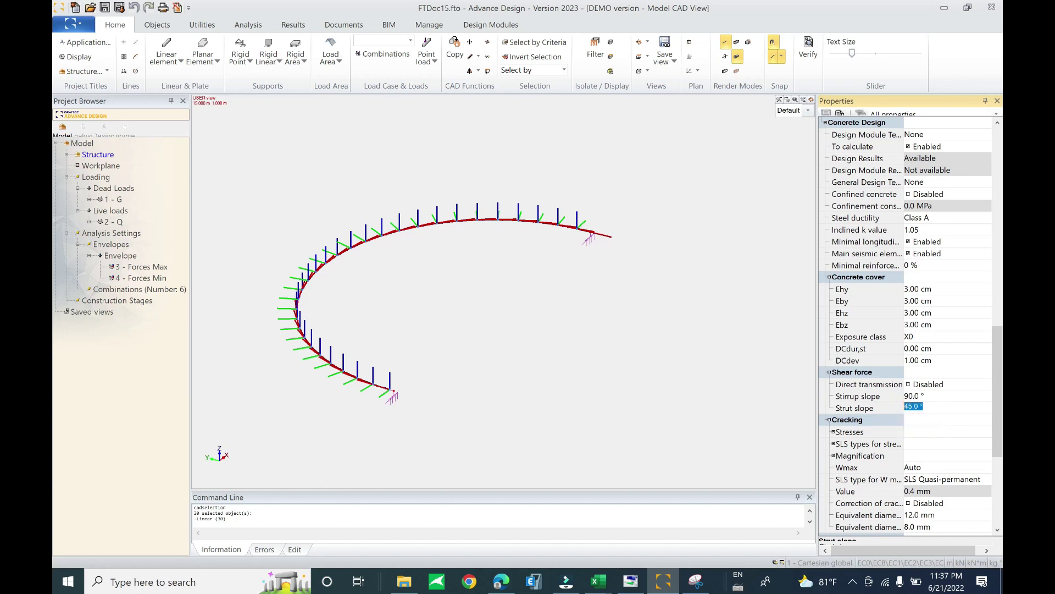
key("Up")
key("Down")
Switch to YouTube Studio to look over the channel's concrete beam design videos, then return to Advance Design
left_click(502, 583)
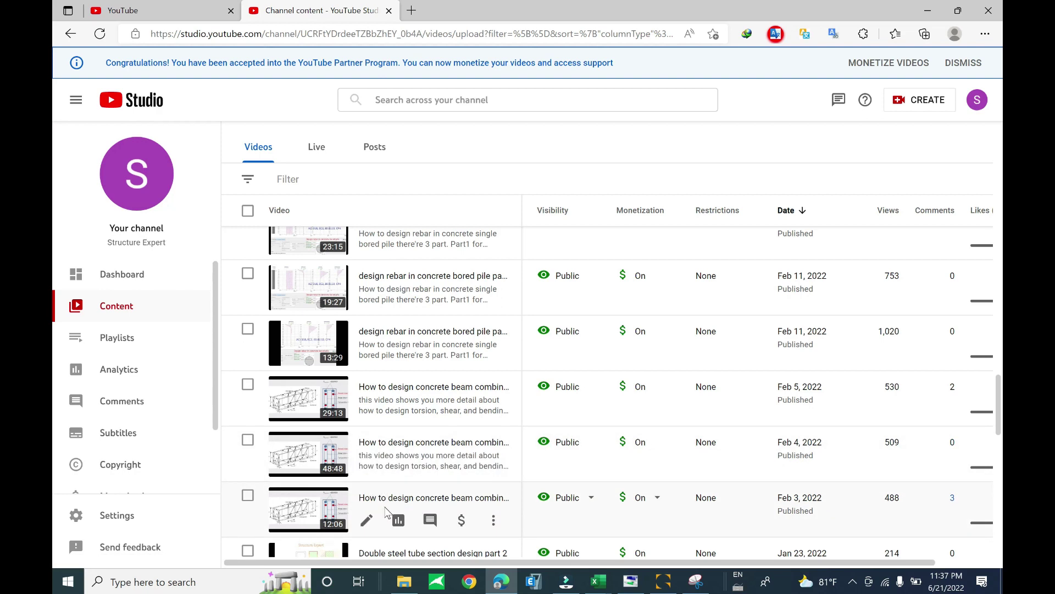
left_click(928, 10)
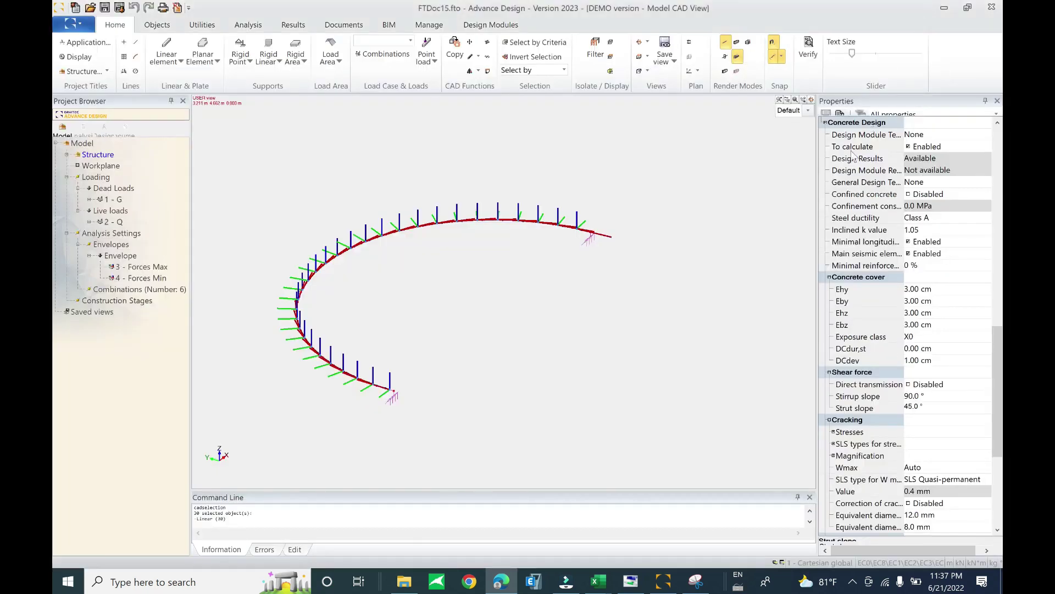